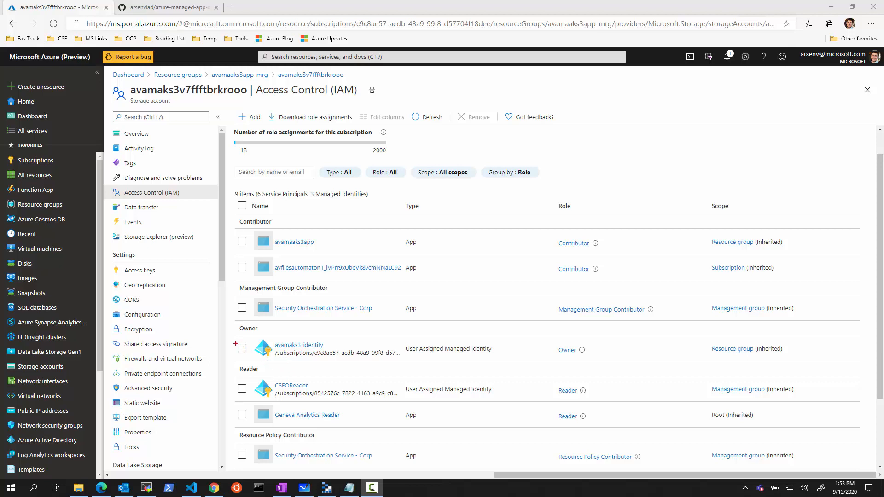
left_click_drag(232, 336, 335, 361)
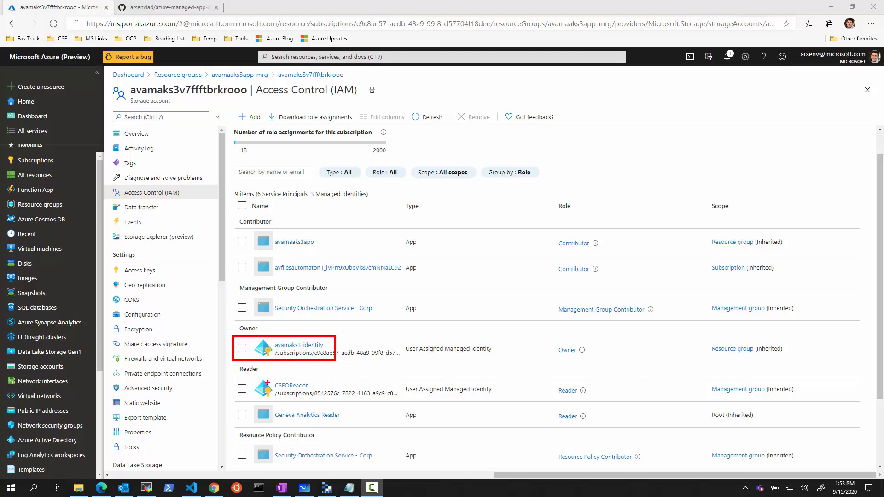
left_click_drag(228, 324, 266, 335)
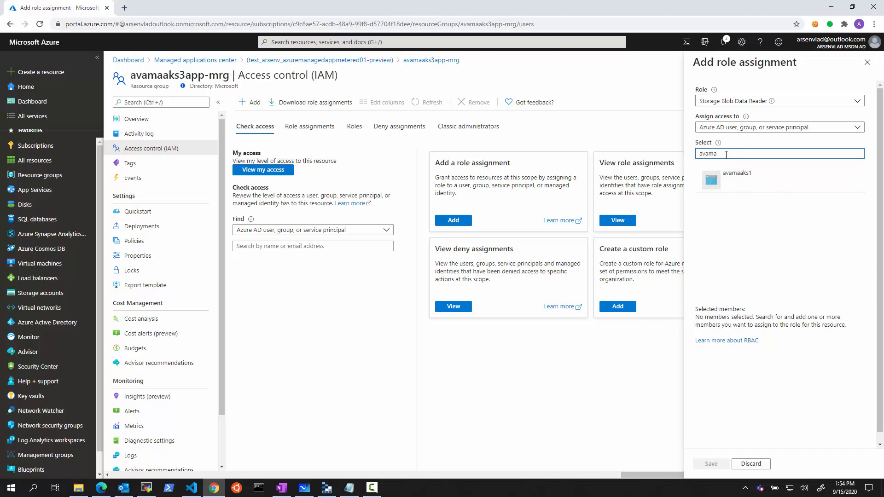
double_click(686, 155)
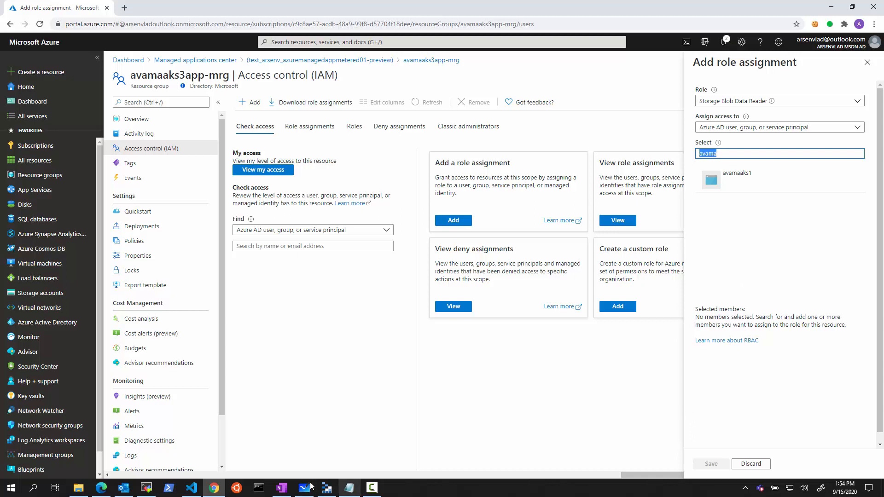
Switch to Visual Studio Code and review the az group list and az account set commands in the terminal history
left_click(191, 487)
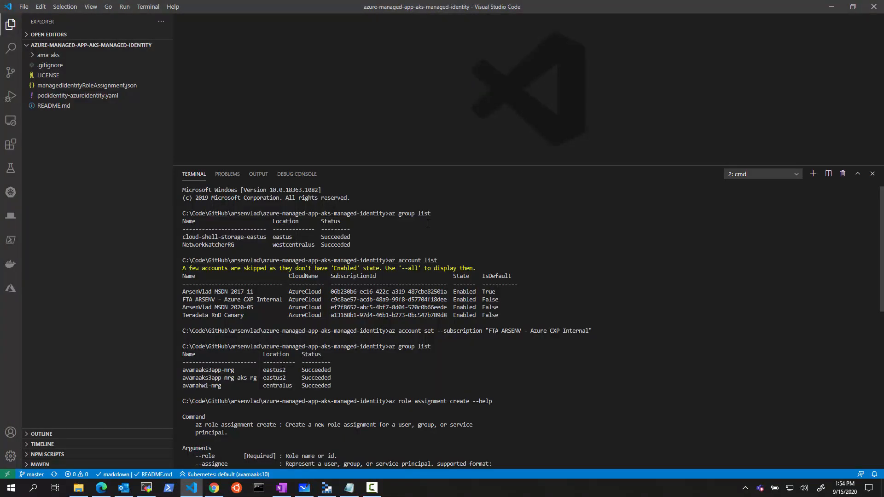
left_click_drag(434, 214, 388, 215)
left_click_drag(389, 330, 595, 331)
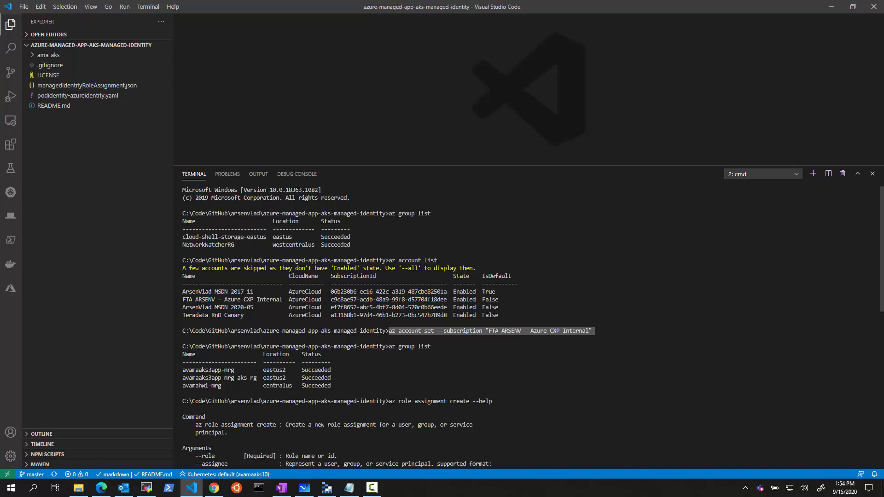
scroll(390, 357, "down", 3)
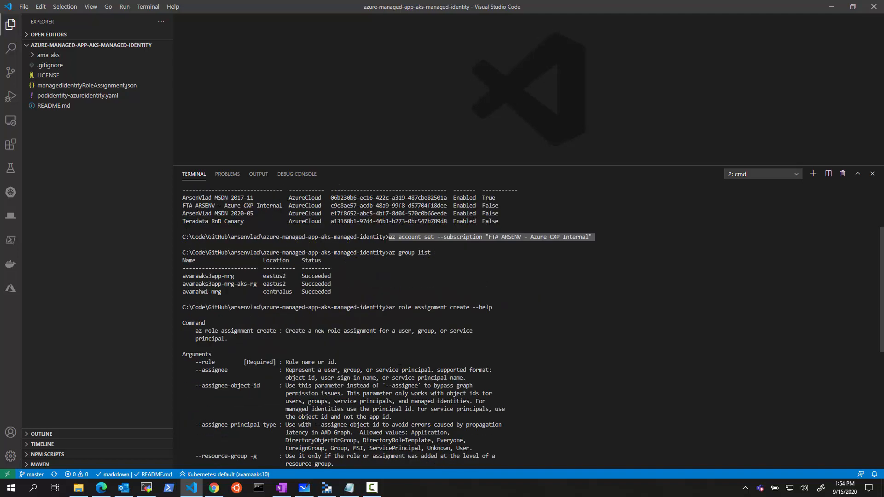
Examine the az role assignment create help, covering the role, assignee-object-id, assignee-principal-type, resource-group and scope arguments
left_click_drag(389, 308, 469, 307)
scroll(474, 333, "down", 8)
scroll(473, 334, "up", 4)
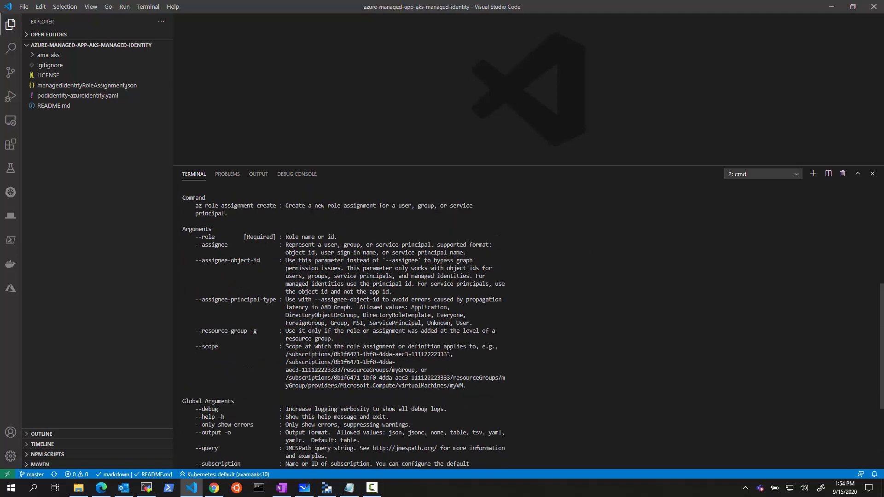
left_click_drag(198, 260, 259, 260)
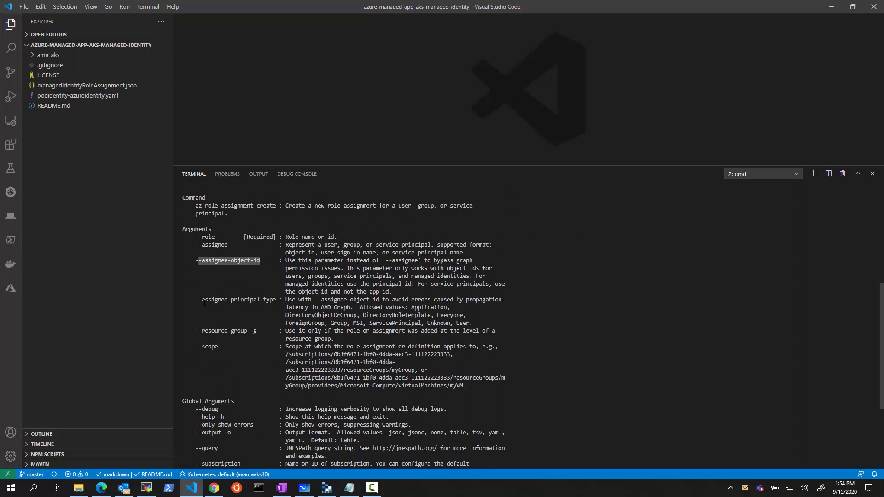
left_click_drag(195, 299, 277, 299)
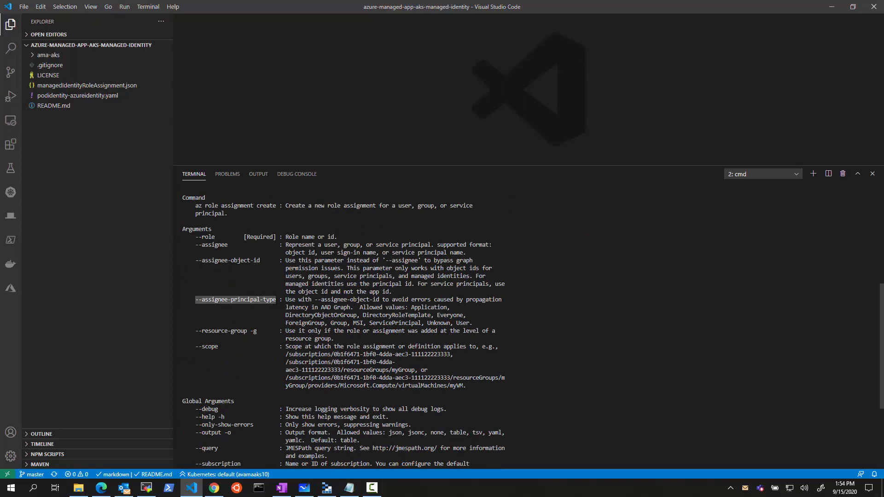
left_click_drag(369, 322, 421, 323)
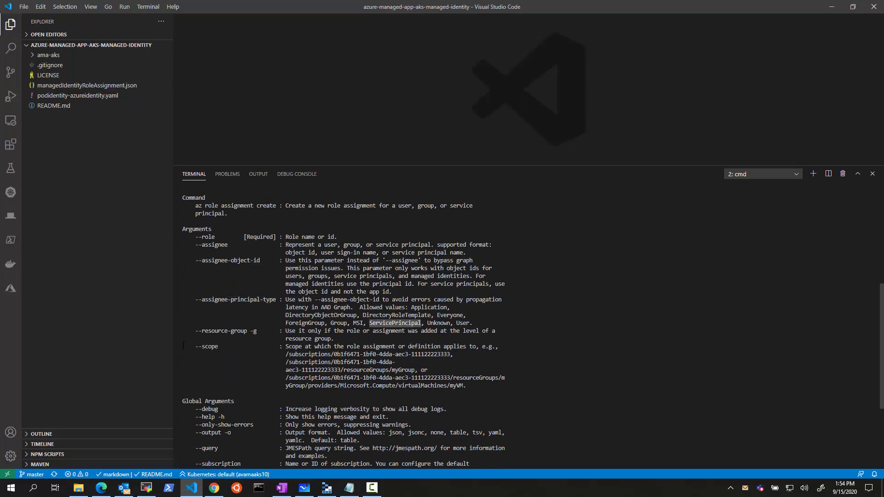
left_click_drag(195, 331, 258, 331)
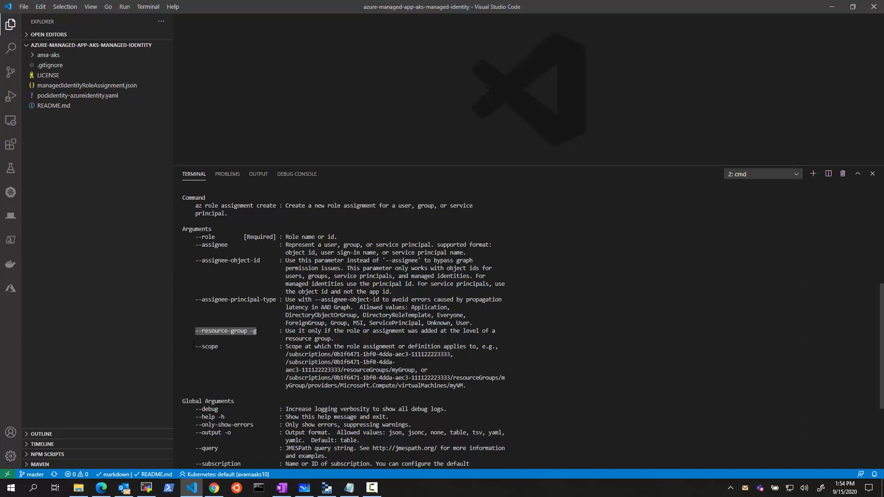
left_click_drag(194, 346, 218, 346)
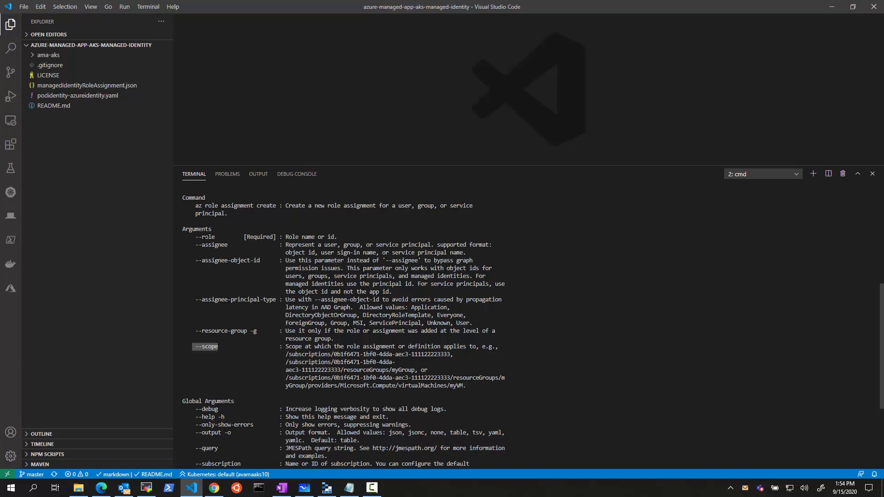
left_click_drag(198, 236, 215, 237)
scroll(354, 393, "down", 2)
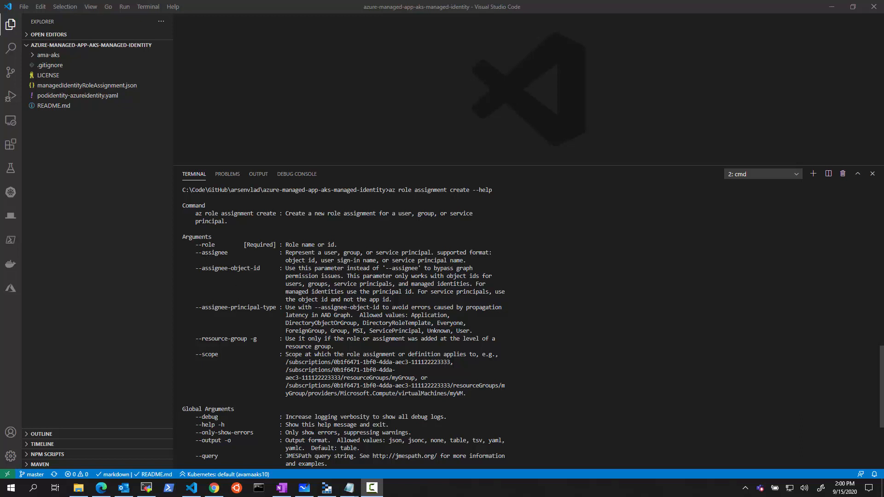
Switch to the Notepad draft of the az role assignment create command and review its Storage Blob Data Contributor role argument
mouse_move(354, 487)
left_click(394, 440)
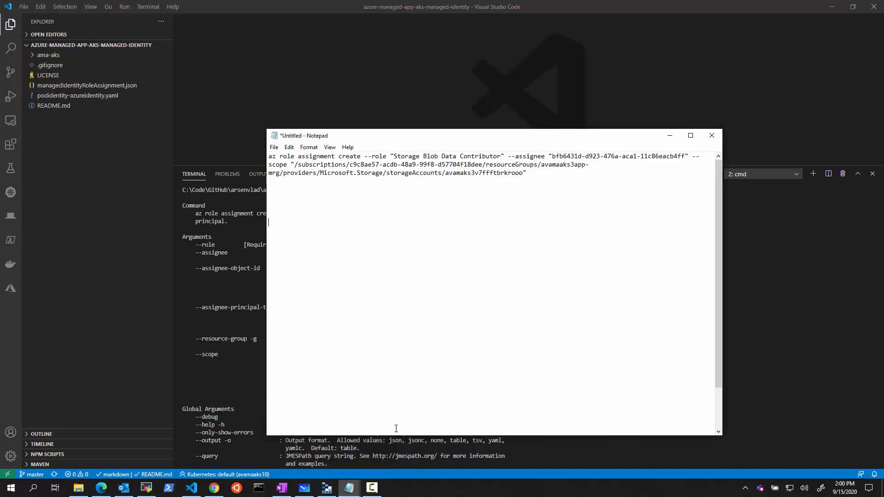
left_click_drag(534, 175, 271, 156)
left_click(344, 202)
left_click_drag(393, 157, 500, 156)
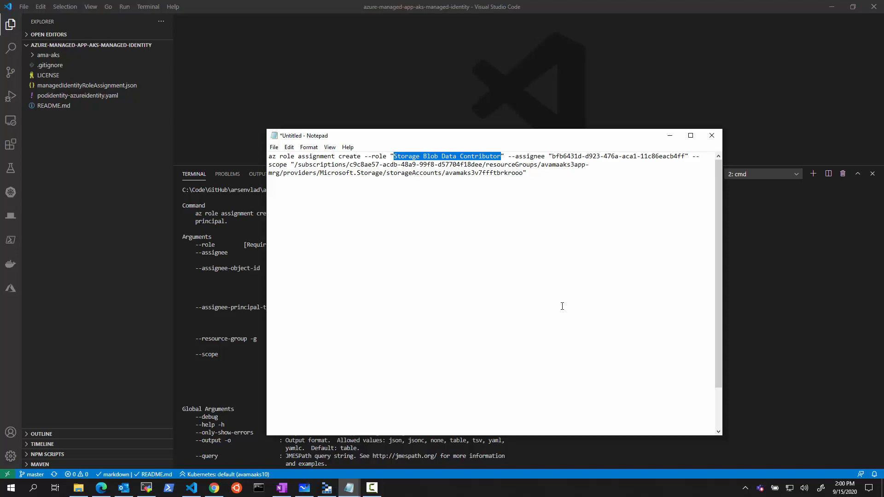
Switch to Edge and copy the Storage Blob Data Contributor role ID from the JSON name value in the Azure built-in roles documentation
left_click(101, 487)
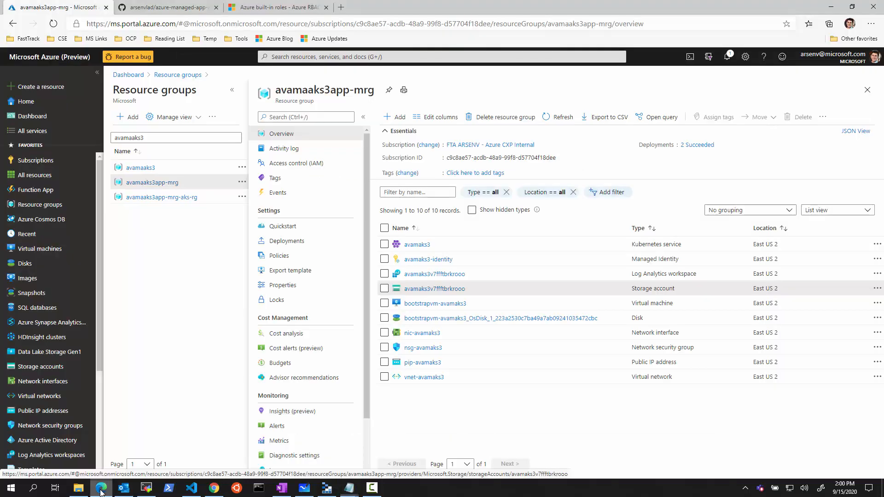
left_click(263, 8)
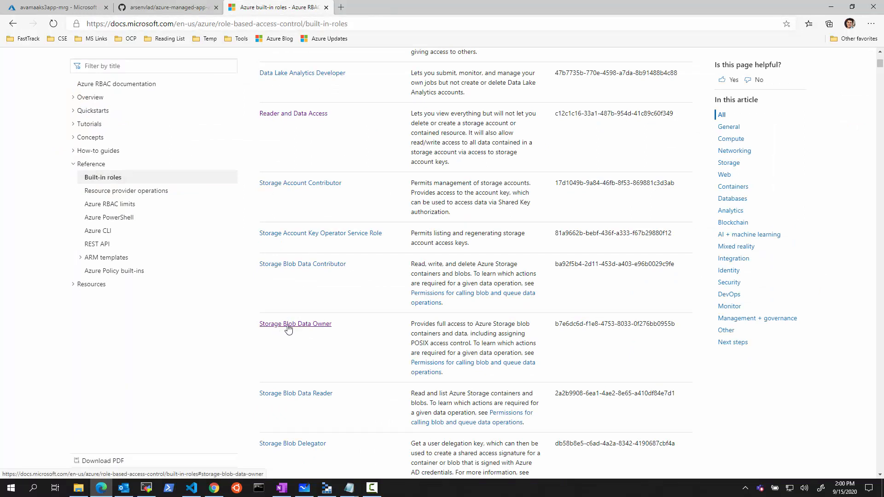
left_click(322, 265)
scroll(350, 299, "down", 4)
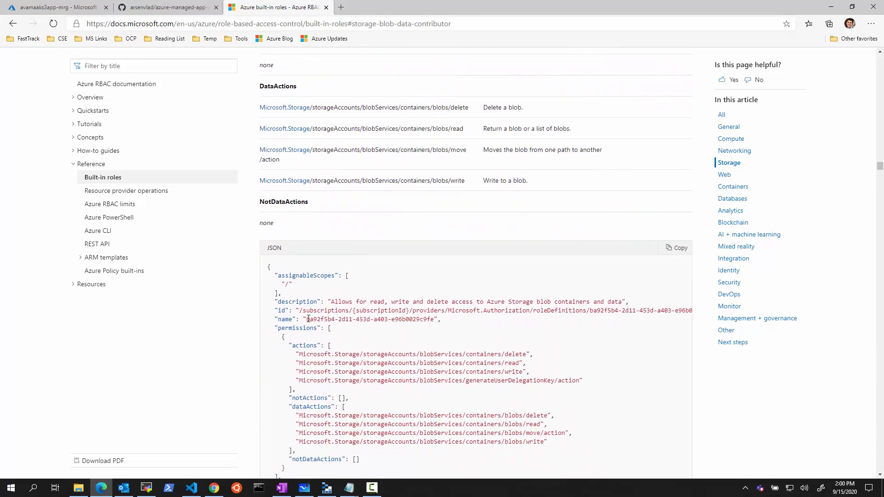
left_click_drag(306, 319, 434, 319)
key("ctrl+c")
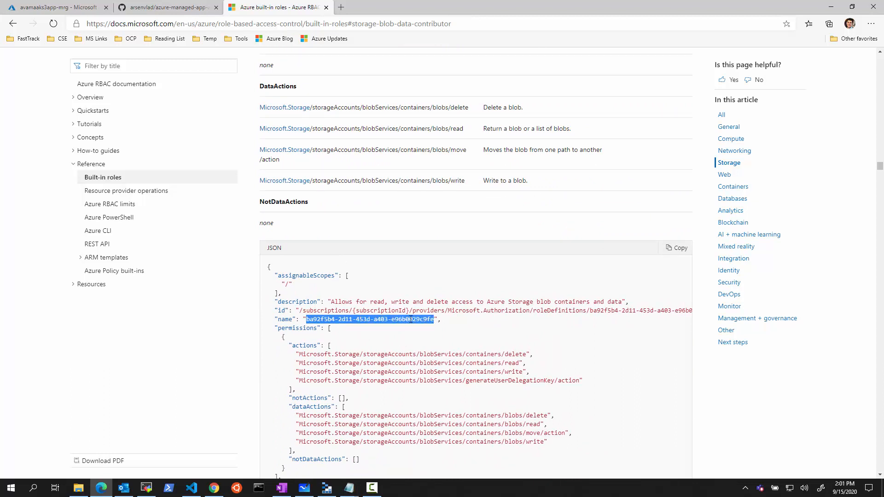
Replace the role name in the Notepad command with the copied role ID ba92f5b4-2d11-453d-a403-e96b0029c9fe
mouse_move(349, 489)
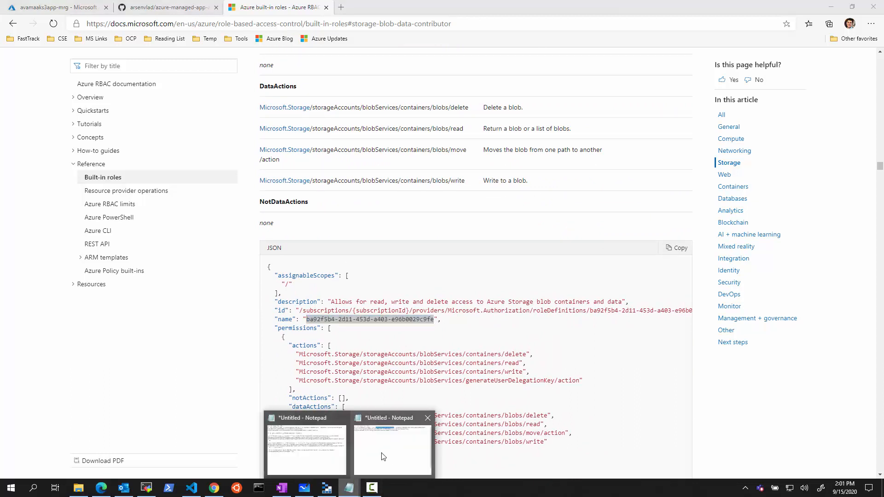
left_click(388, 457)
left_click_drag(394, 157, 501, 157)
key("ctrl+v")
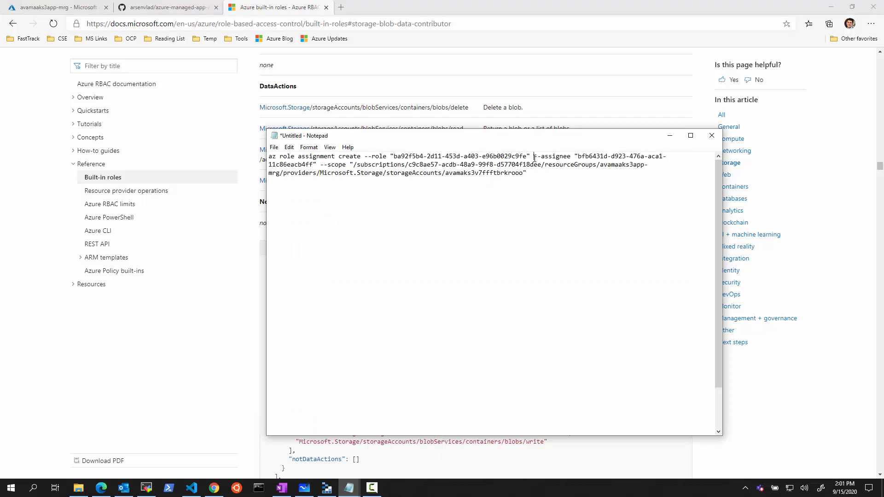
Compare the command's assignee value with the Client ID of the avamaks3-identity managed identity in the Azure portal
left_click_drag(534, 156, 313, 165)
left_click(579, 157)
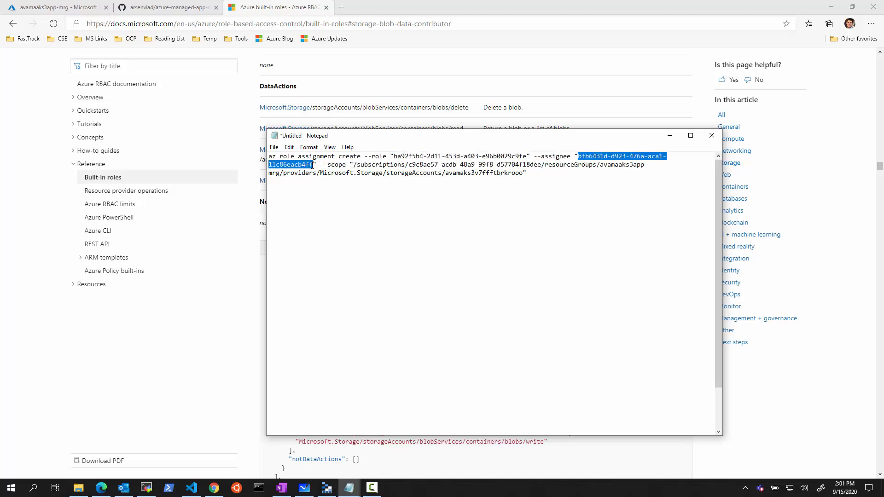
left_click(57, 7)
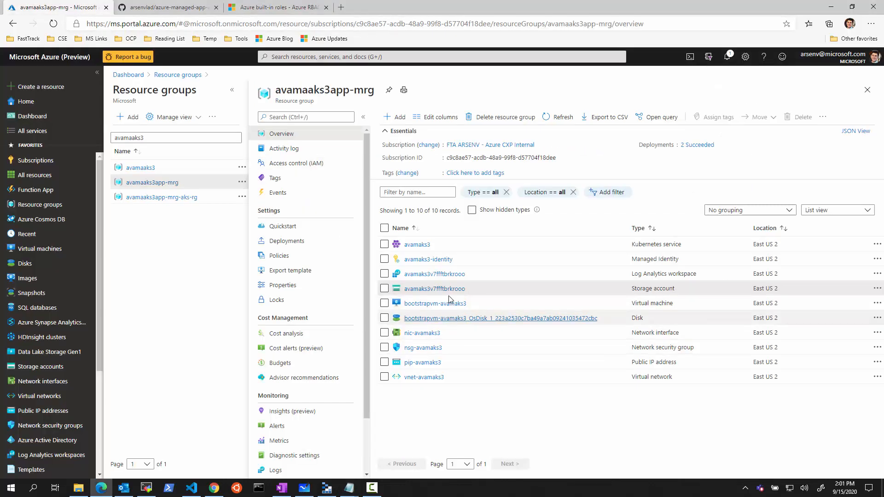
left_click(440, 259)
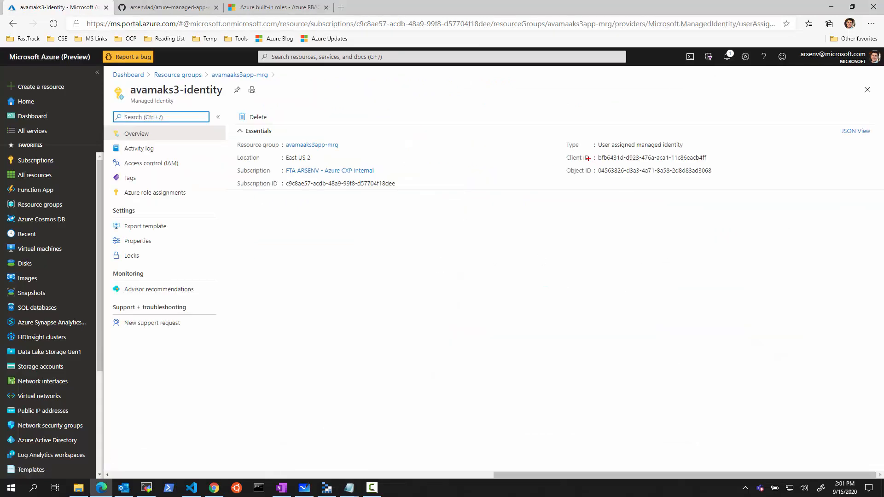
left_click_drag(561, 151, 712, 164)
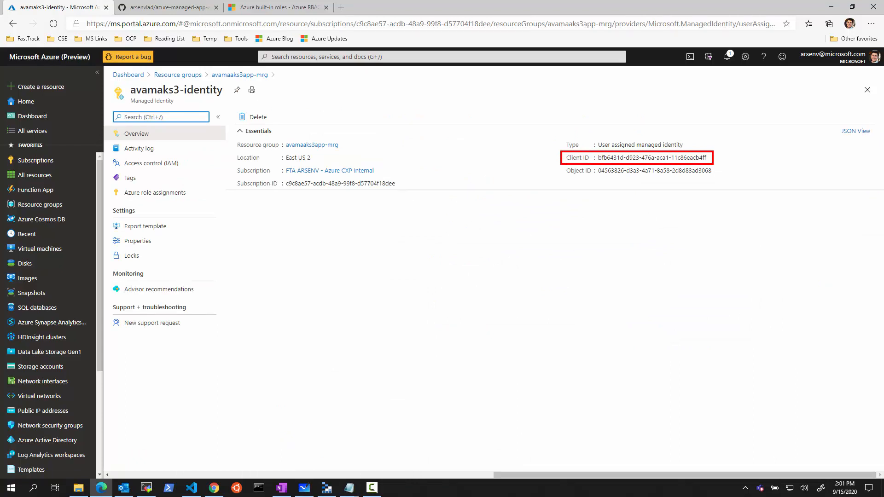
key("Escape")
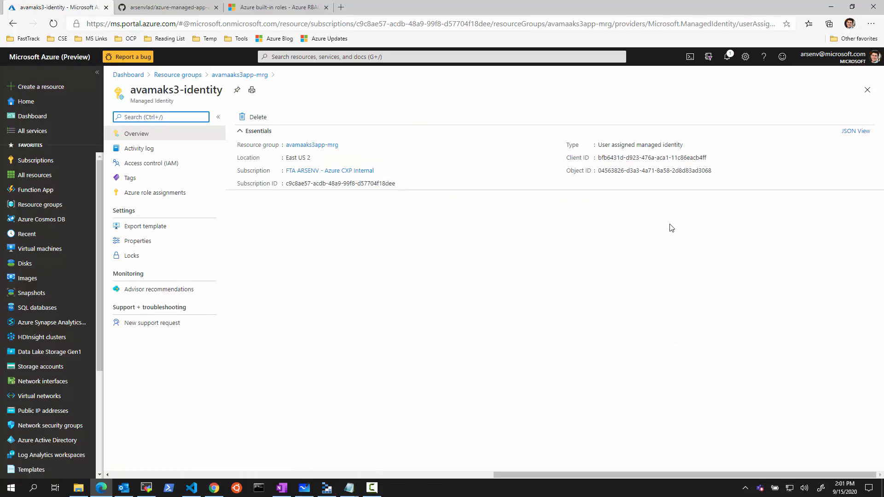
Return to the Notepad draft and copy the complete az role assignment create command, including its storage account scope
left_click(349, 488)
left_click(388, 466)
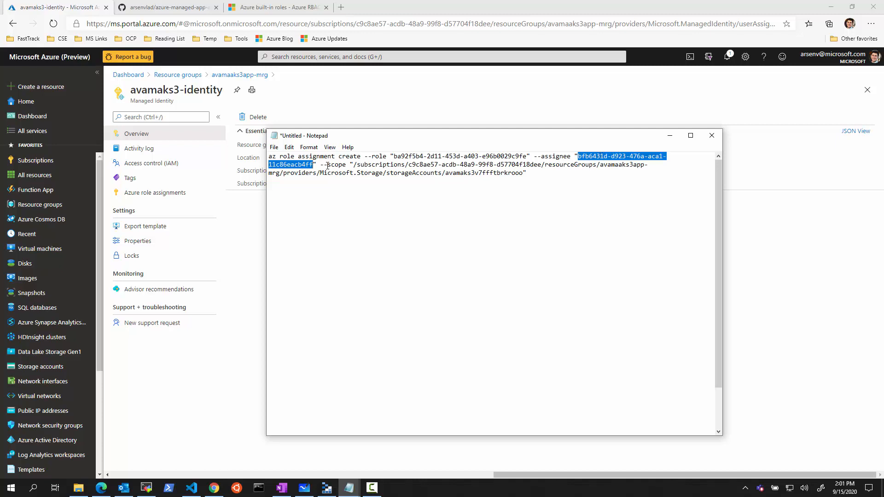
left_click_drag(353, 164, 255, 159)
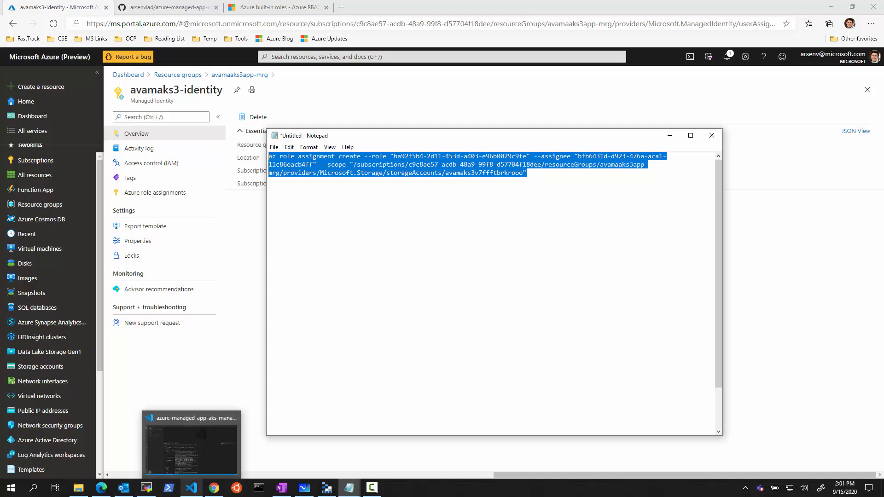
Try to run the copied az role assignment create command with the assignee argument in the Visual Studio Code terminal
left_click(192, 488)
key("Return")
key("Return")
key("Return")
key("Return")
key("Return")
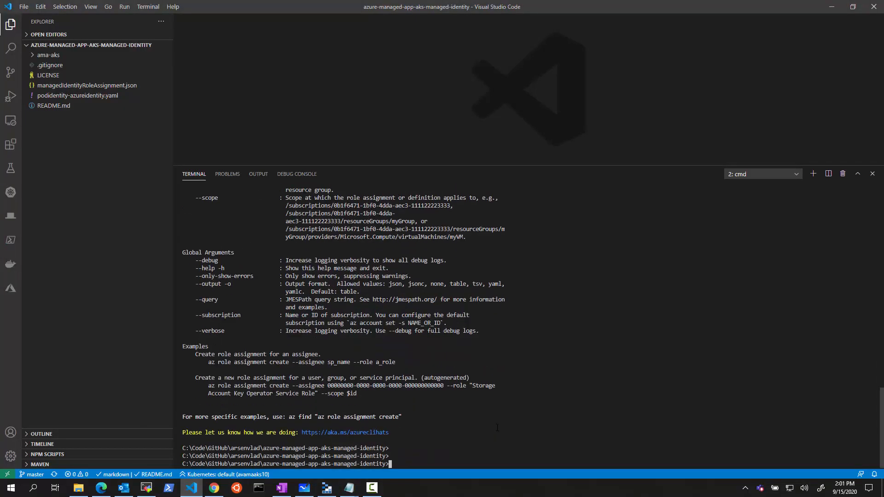
type("az role assignment create --role \"ba92f5b4-2d11-453d-a403-e96b0029c9fe\" --assignee \"bfb6431d-d923-476a-aca1-11c86eacb4ff\" --scope \"/subscriptions/c9c8ae57-acdb-48a9-99f8-d57704f18dee/resourceGroups/avamaaks3app-mrg/providers/Microsoft.Storage/storageAccounts/avamaks3v7ffftbrkrooo\"")
key("Return")
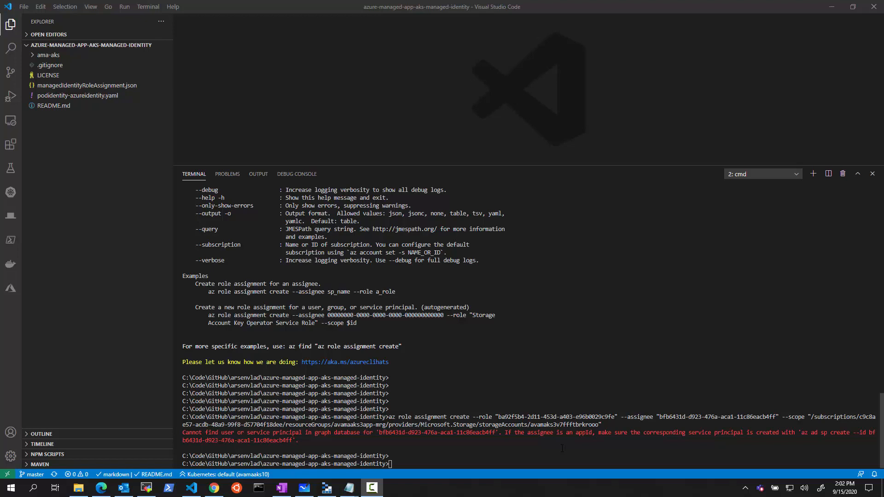
Examine the assignee-object-id argument in the az role assignment create help output
scroll(562, 448, "up", 10)
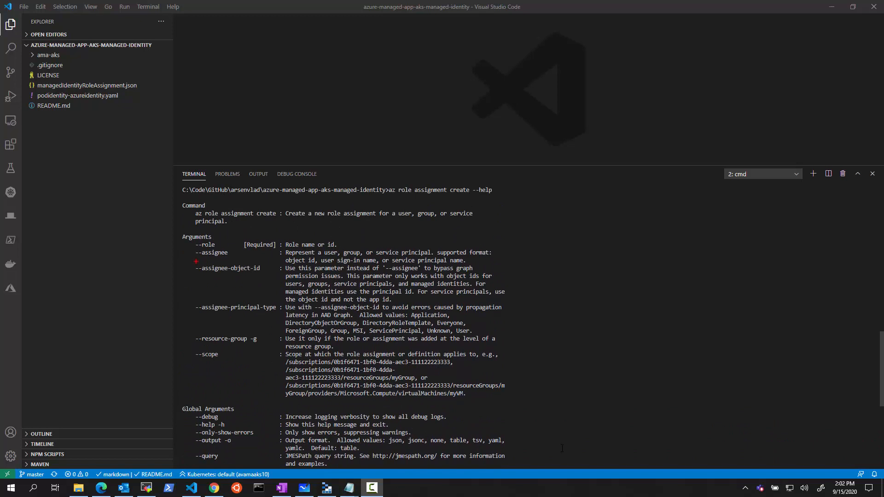
left_click_drag(190, 261, 265, 277)
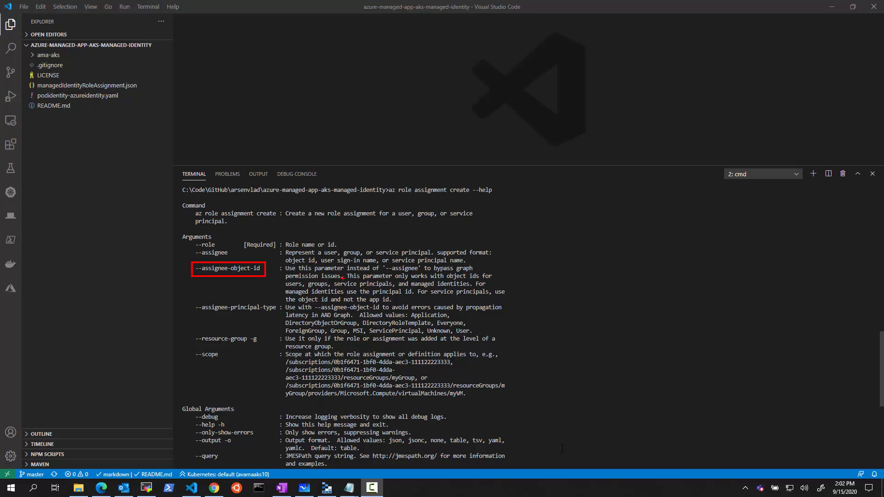
key("Escape")
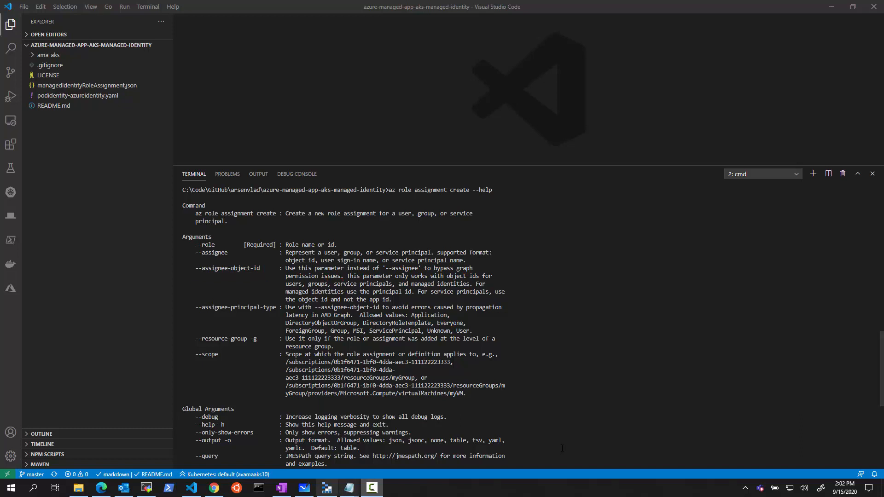
In the Notepad draft, move the az role assignment create command that uses assignee-object-id up to just below the first command
mouse_move(349, 487)
left_click(392, 450)
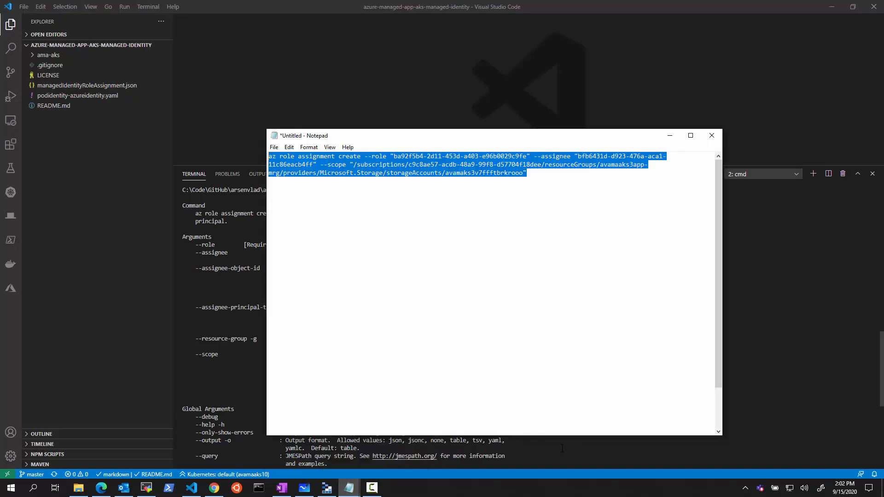
scroll(493, 295, "down", 2)
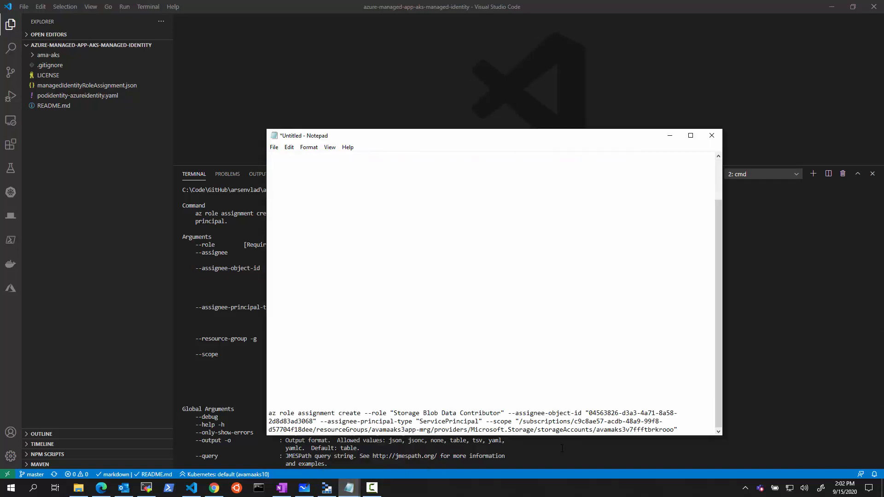
key("shift+Up")
key("shift+Up")
key("shift+Up")
key("shift+Down")
key("shift+Home")
key("ctrl+x")
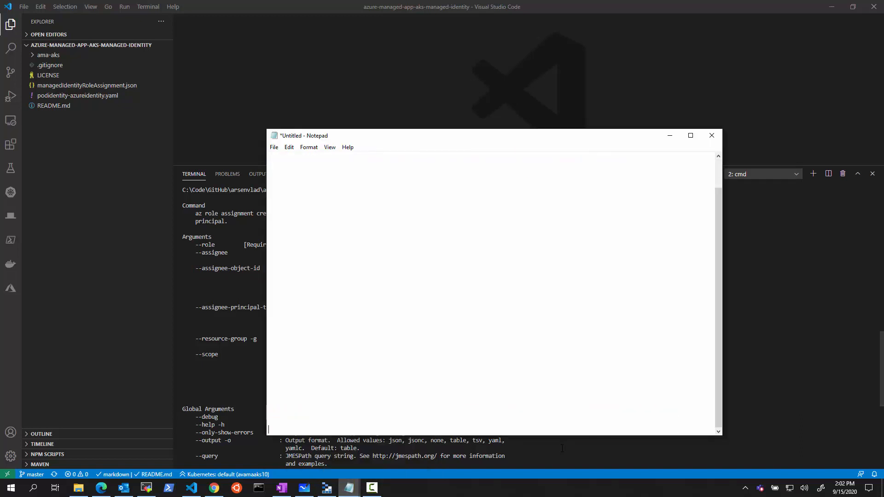
key("ctrl+v")
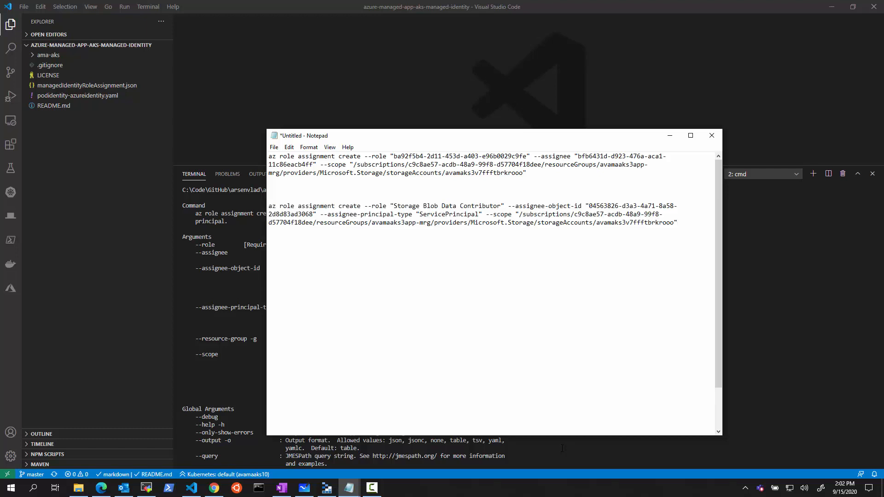
Replace the role name in the second Notepad command with the role ID ba92f5b4-2d11-453d-a403-e96b0029c9fe from the first command
left_click_drag(394, 157, 526, 156)
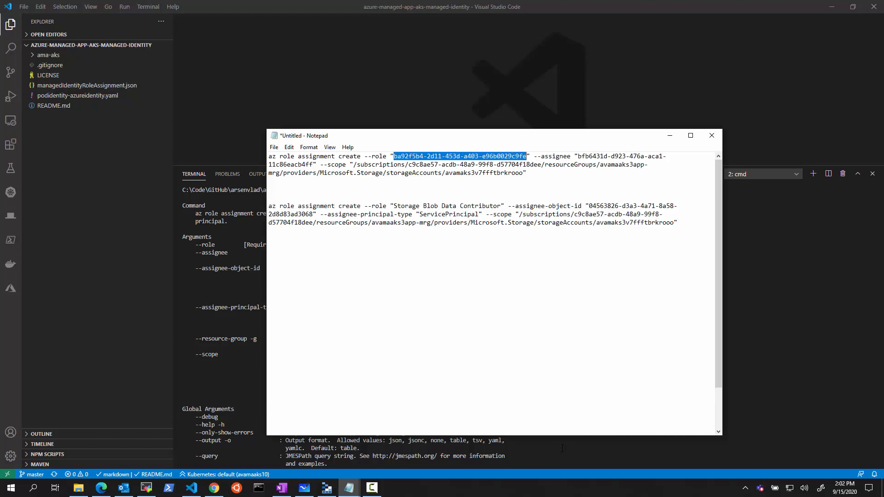
left_click_drag(394, 206, 501, 205)
key("ctrl+v")
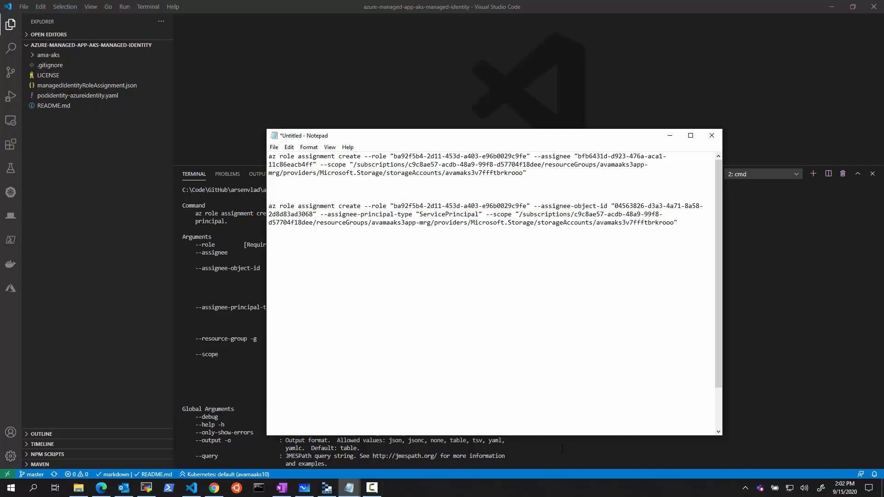
Compare the command's assignee-object-id value with the Object ID of avamaks3-identity in the Azure portal in Edge, and return to Notepad
left_click_drag(615, 205, 313, 213)
key("alt+Tab")
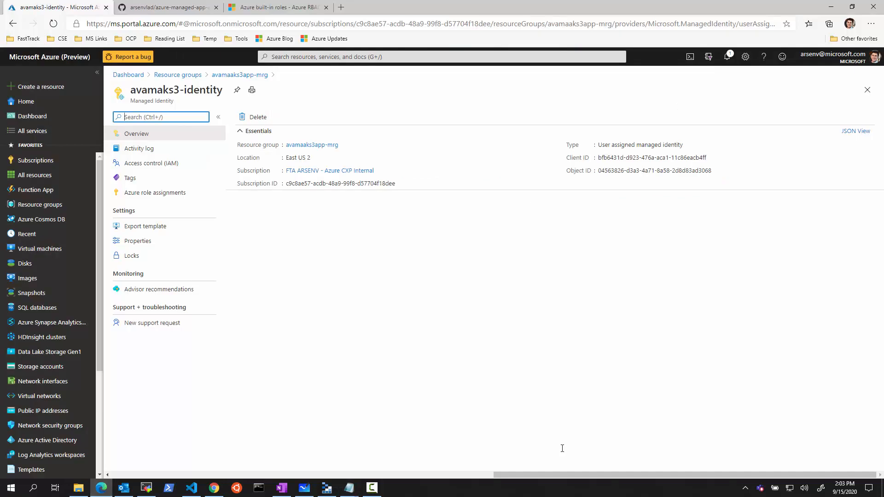
double_click(618, 171)
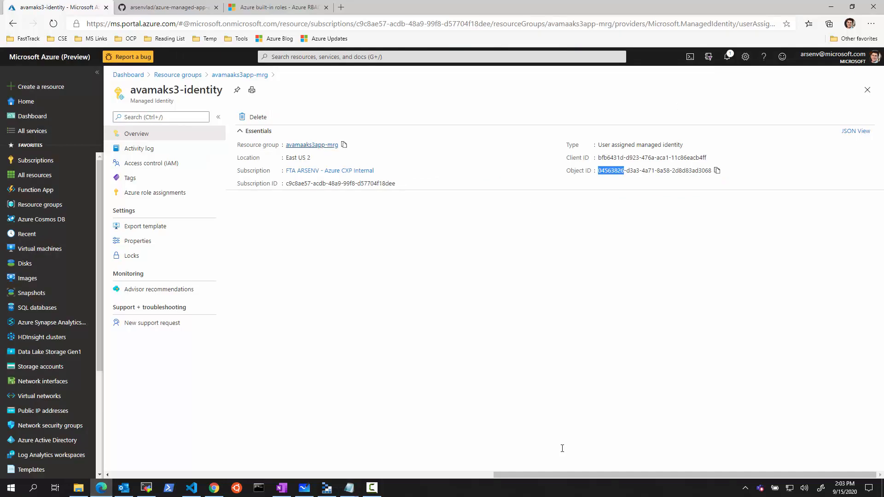
key("alt+Tab")
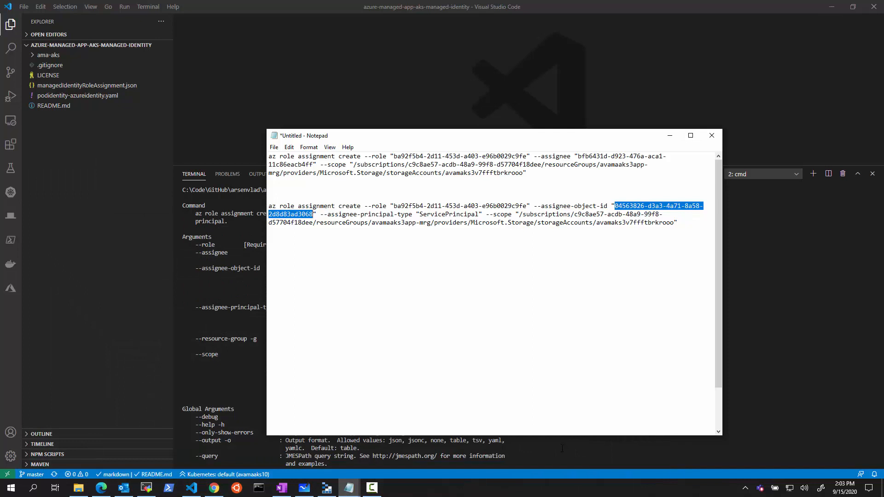
Check the principal type, scope and object ID in the second Notepad command and copy the complete command
left_click_drag(420, 214, 670, 222)
left_click(515, 214)
left_click(268, 231)
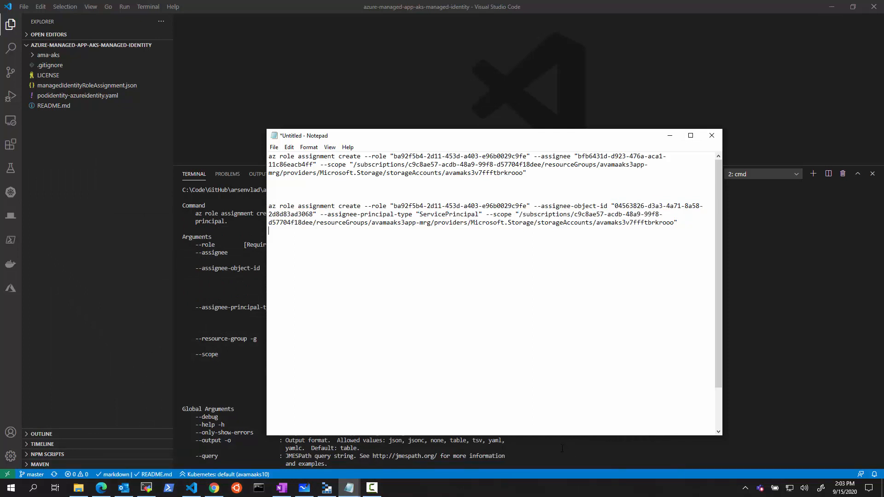
key("Return")
mouse_move(615, 206)
left_mouse_down()
mouse_move(634, 206)
mouse_move(313, 215)
left_mouse_up()
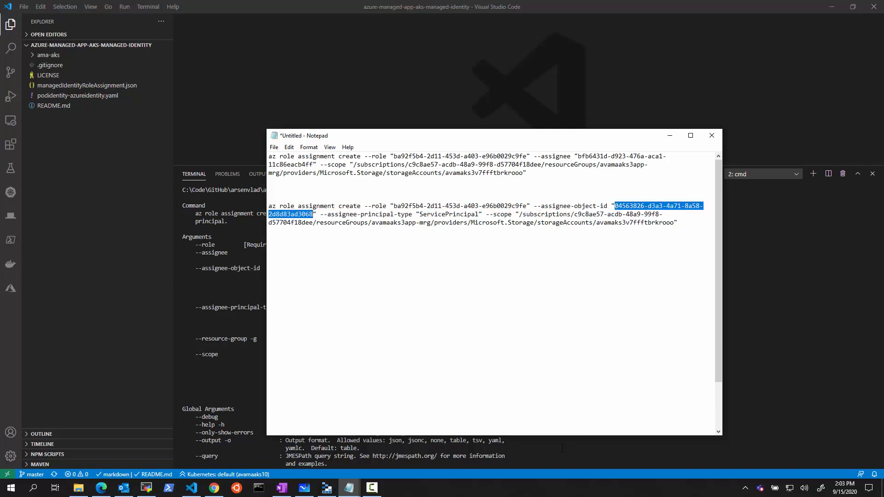
mouse_move(677, 222)
left_mouse_down()
mouse_move(276, 215)
mouse_move(268, 205)
left_mouse_up()
key("ctrl+c")
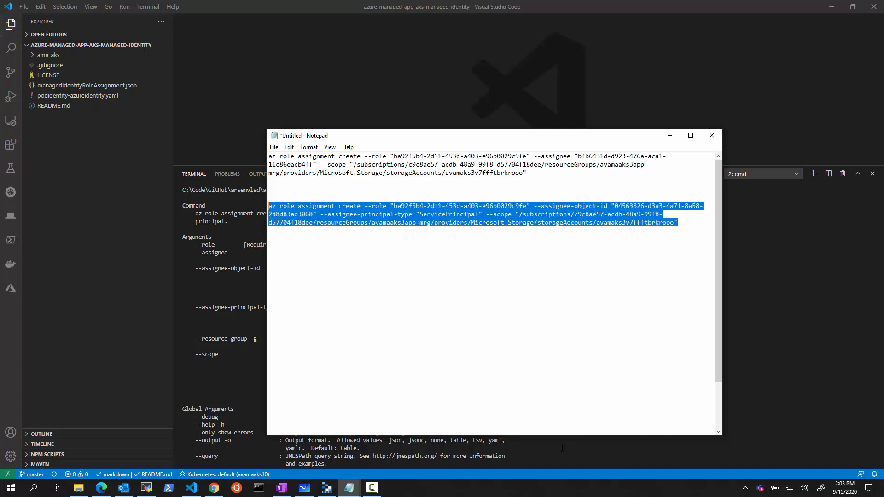
Run the copied az role assignment create command with assignee-object-id and principal type ServicePrincipal in the Visual Studio Code terminal
left_click(562, 449)
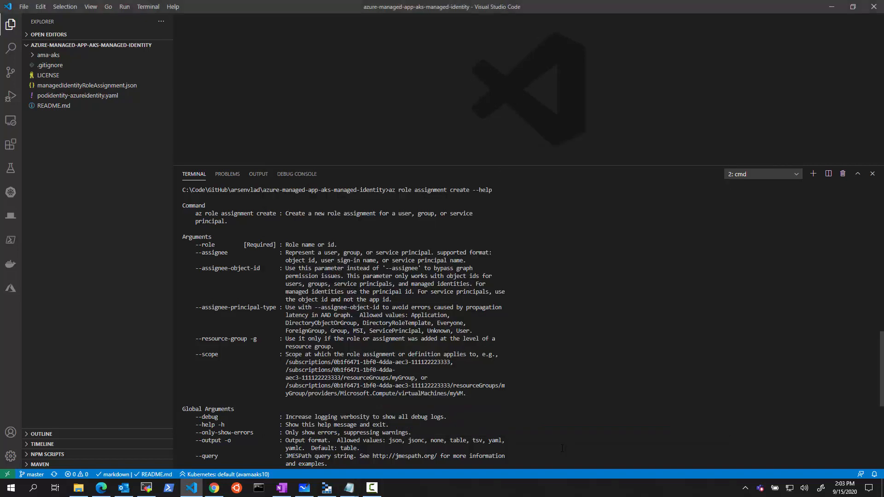
key("Return")
key("Return")
key("Return")
key("Return")
key("Return")
key("ctrl+v")
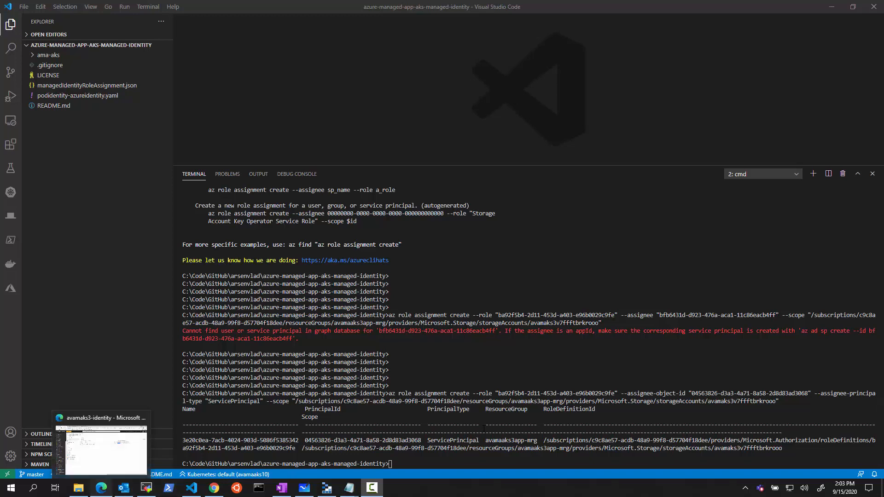
In the Azure portal in Edge, examine the role assignments of the storage account in the avamaaks3app-mrg resource group
left_click(101, 488)
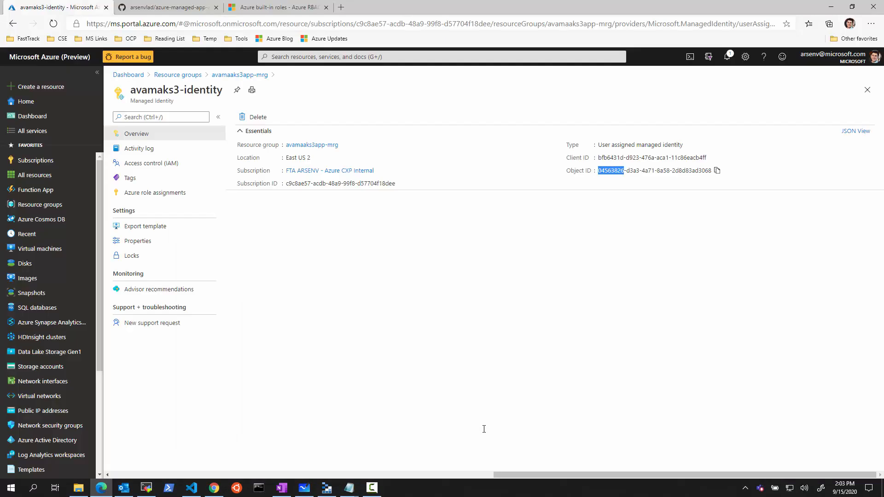
left_click(867, 89)
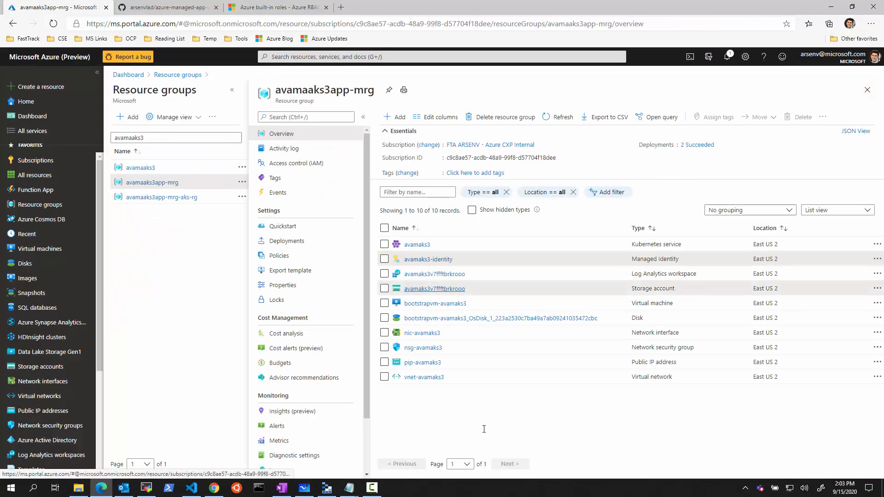
left_click(434, 289)
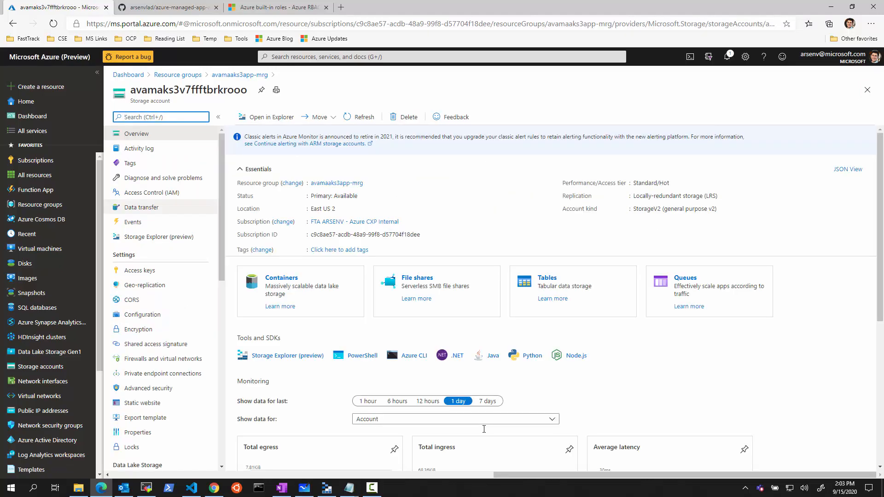
left_click(151, 193)
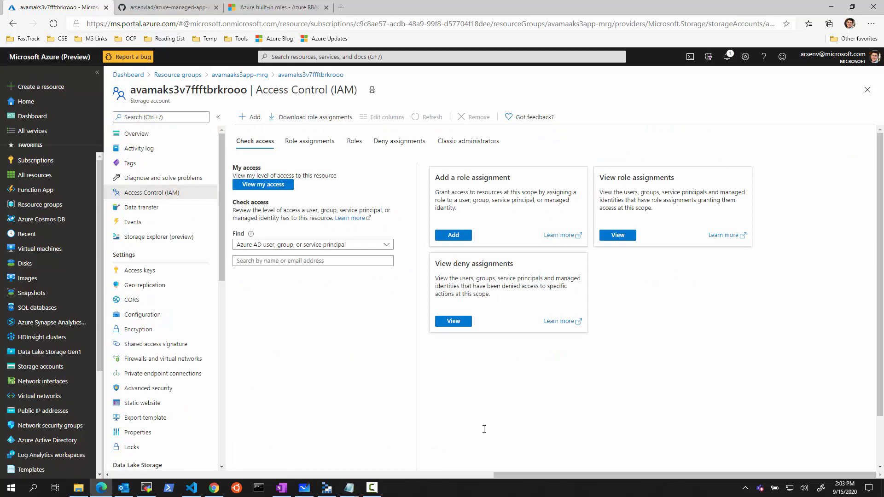
left_click(310, 141)
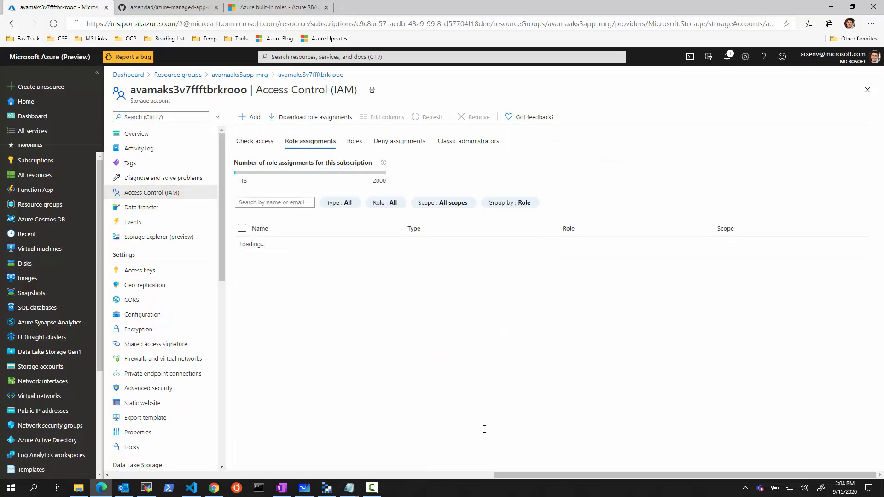
scroll(484, 429, "down", 5)
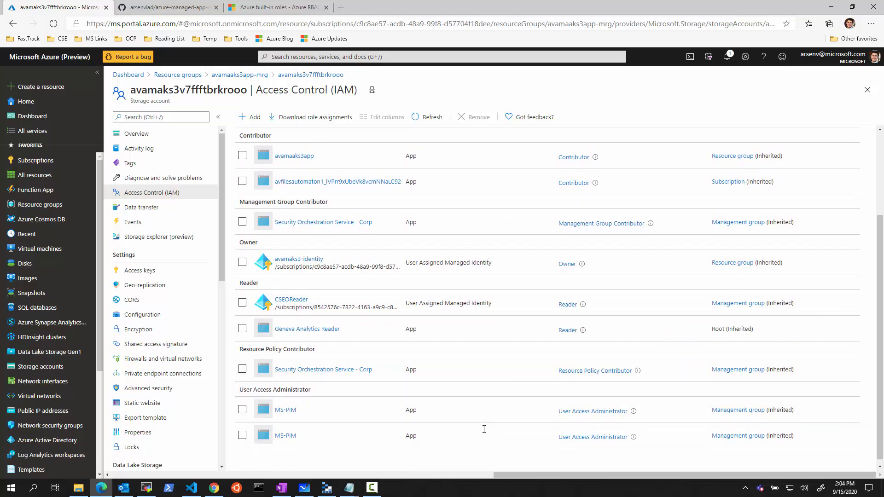
scroll(484, 429, "up", 4)
scroll(484, 429, "down", 2)
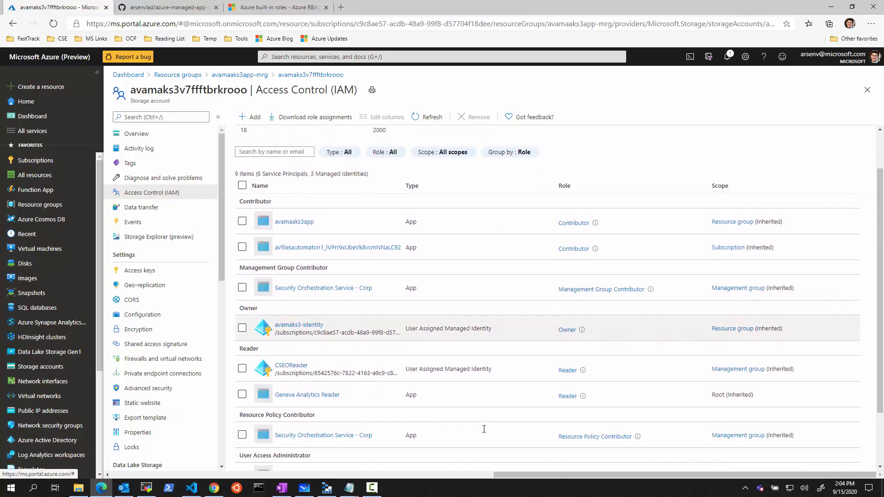
scroll(484, 429, "down", 2)
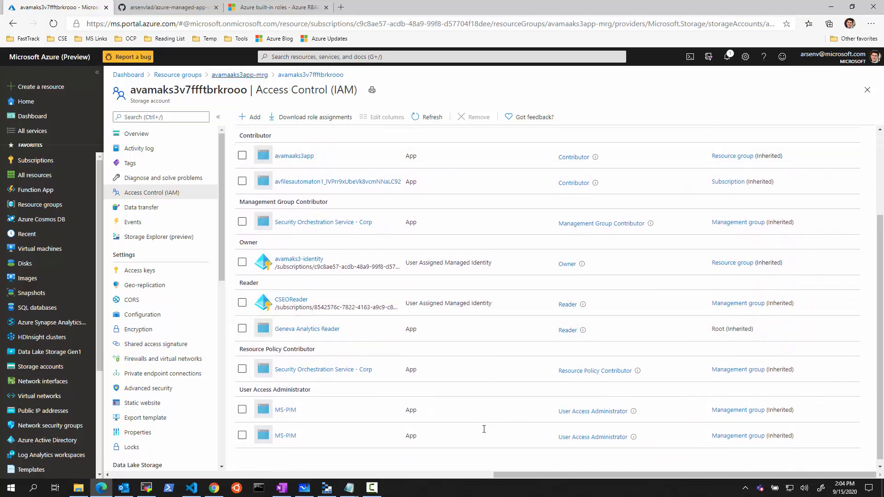
In the Azure portal in Chrome, reload the same storage account's role assignments and look for the Storage Blob Data Contributor entry
key("alt+Tab")
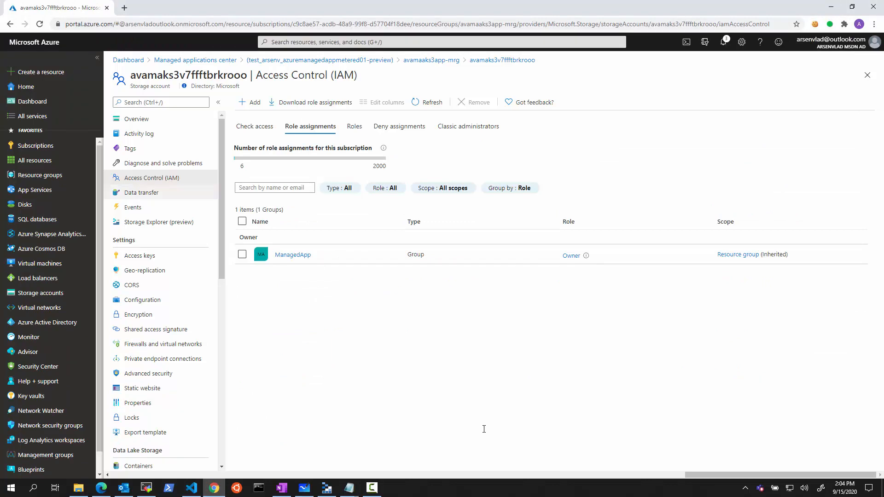
left_click(137, 118)
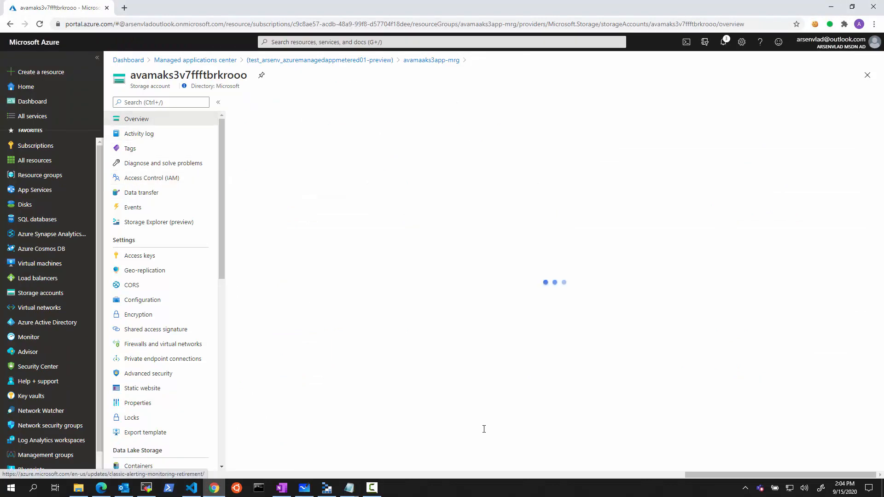
left_click(152, 178)
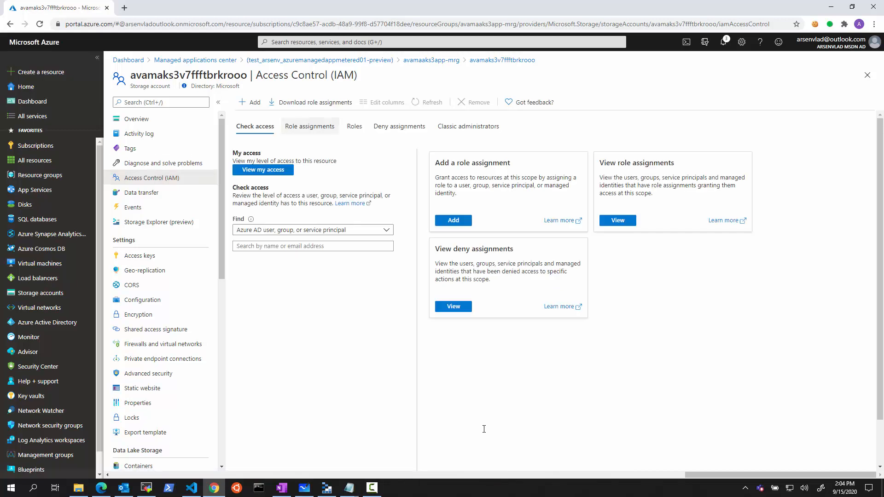
left_click(310, 126)
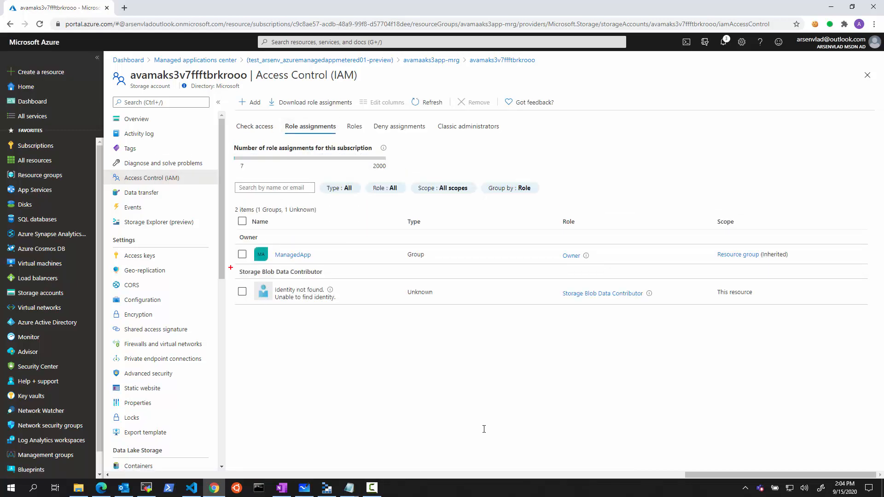
left_click_drag(230, 266, 467, 313)
Return to Visual Studio Code, open managedIdentityRoleAssignment.json and enlarge the editor area above the terminal
key("alt+Tab")
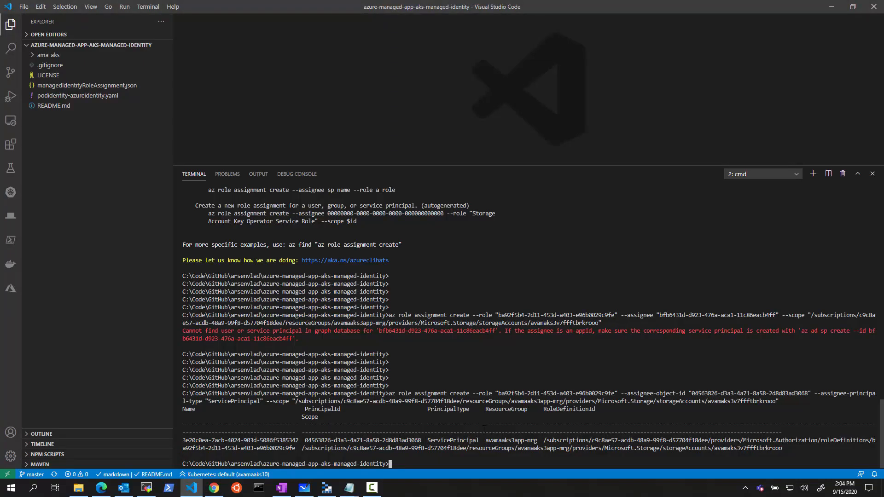
left_click_drag(388, 394, 492, 393)
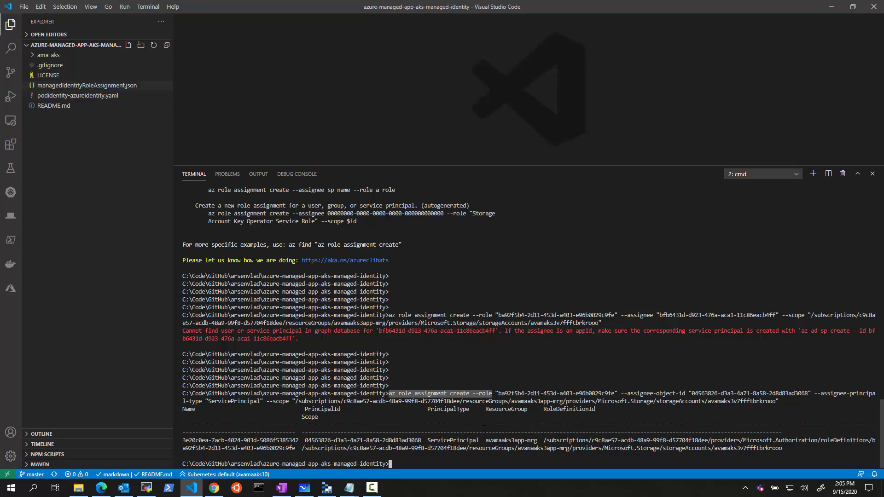
left_click(87, 85)
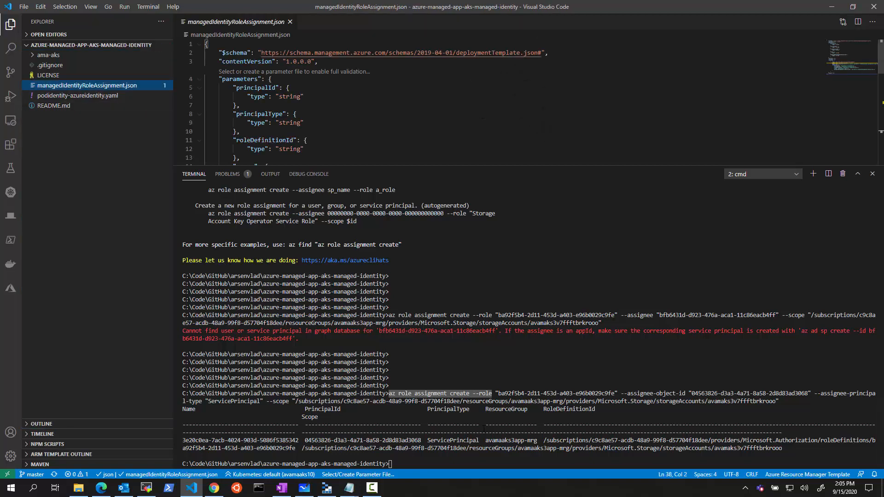
left_click_drag(235, 166, 235, 307)
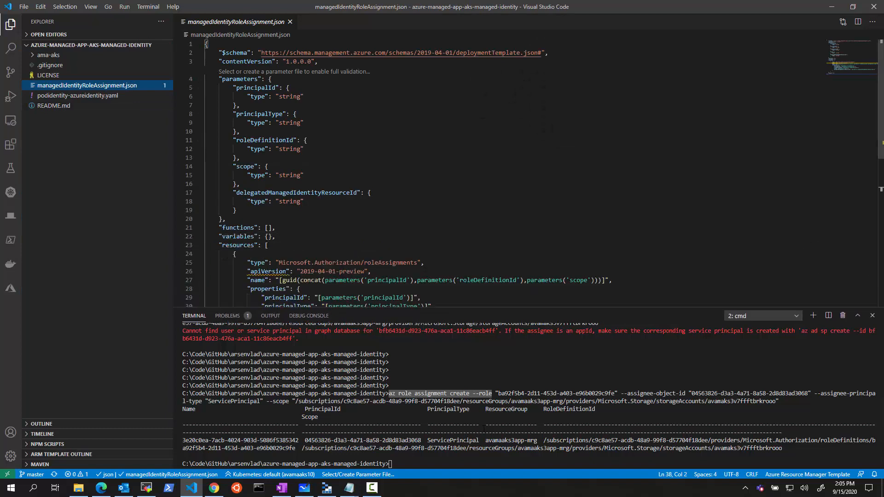
Locate managedIdentityRoleAssignment.json in the GitHub repository in Edge, and return to Visual Studio Code to view the whole template
key("alt+Tab")
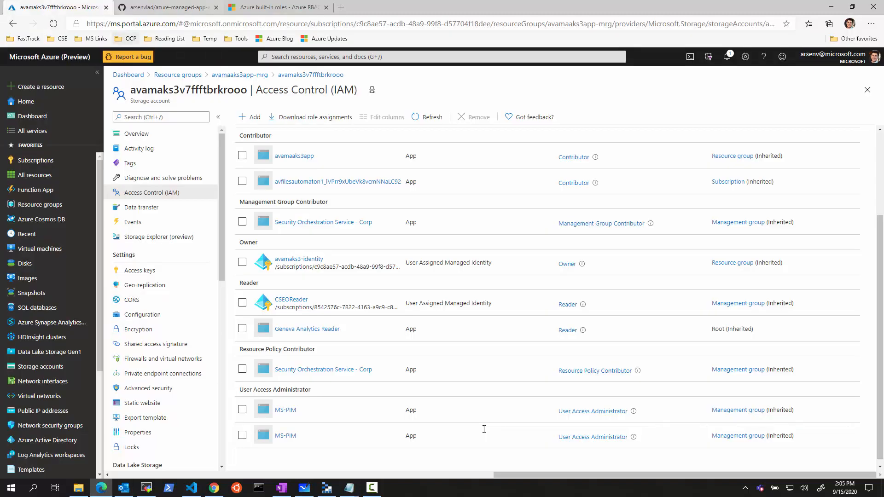
key("ctrl+Tab")
scroll(484, 428, "up", 15)
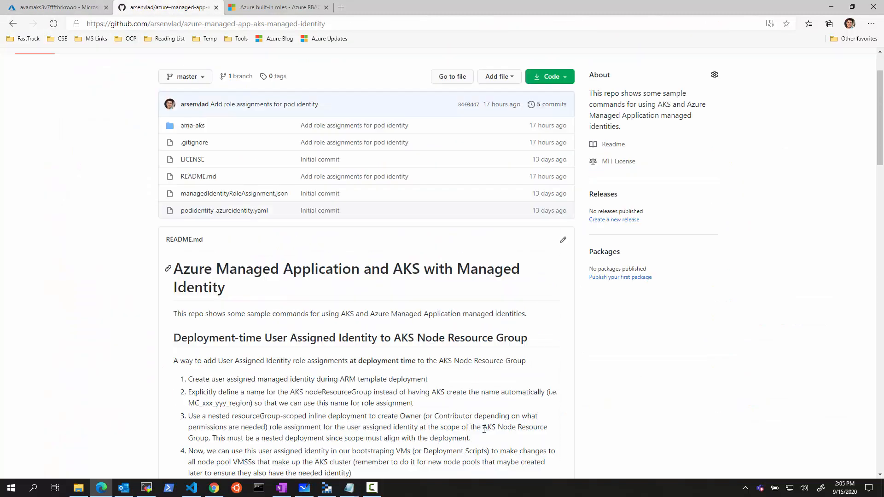
scroll(483, 429, "up", 2)
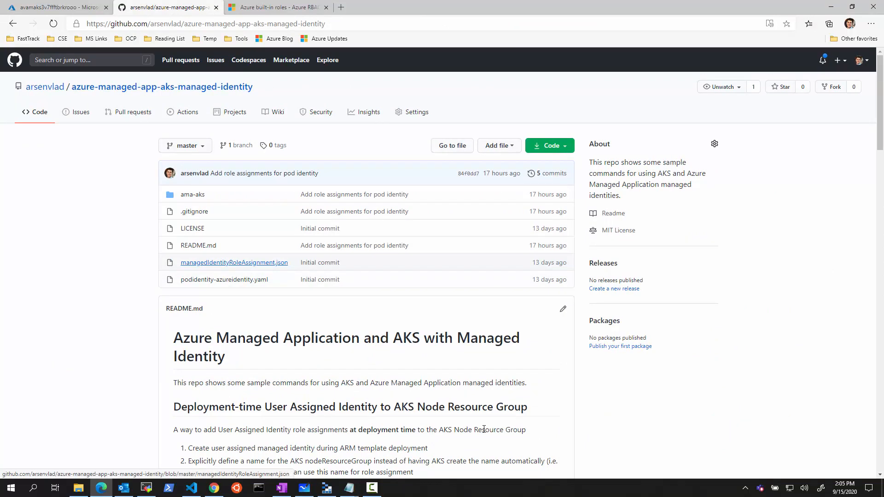
key("alt+Tab")
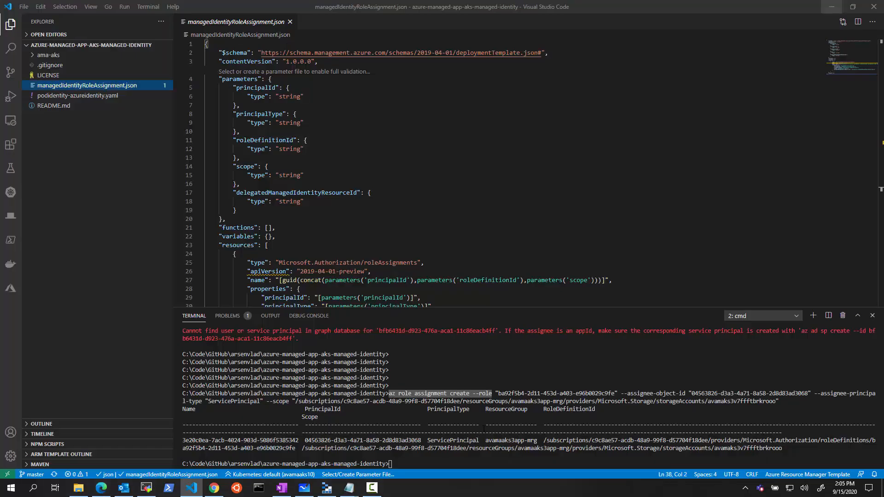
left_click_drag(484, 367, 483, 422)
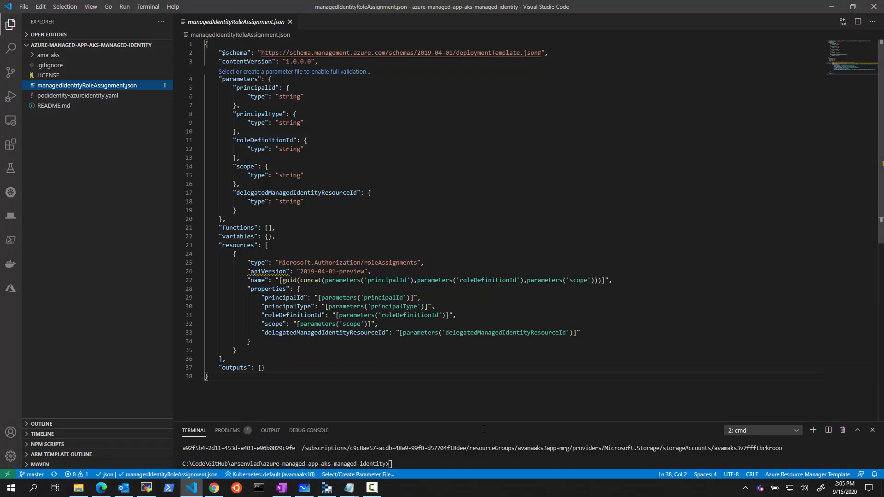
Examine the template's principalId, principalType, roleDefinitionId, scope and delegatedManagedIdentityResourceId parameters and the role assignment properties and apiVersion that use them
double_click(267, 88)
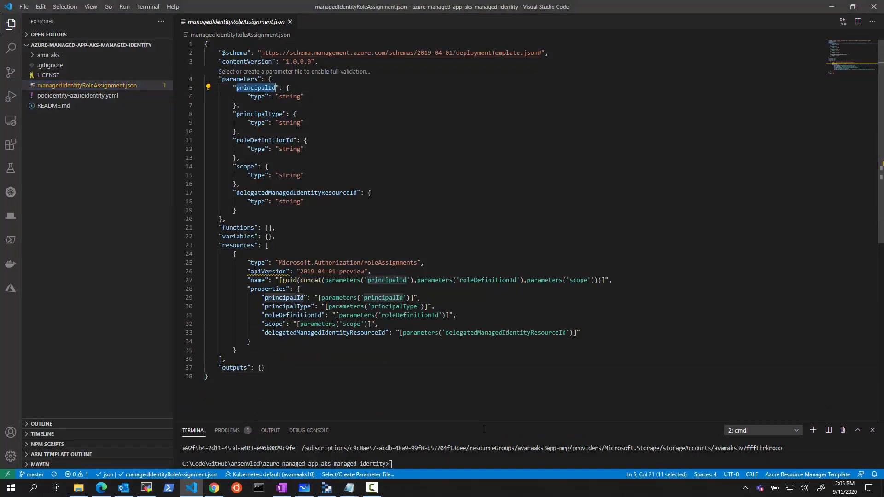
double_click(257, 114)
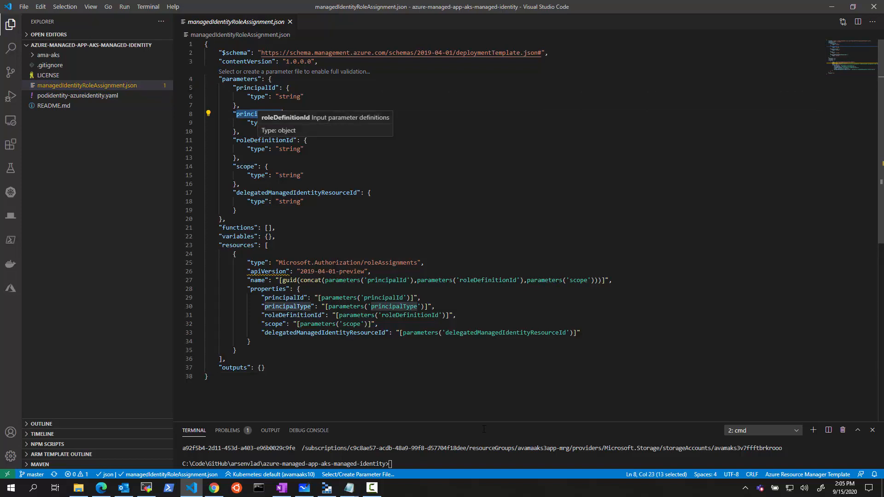
double_click(265, 140)
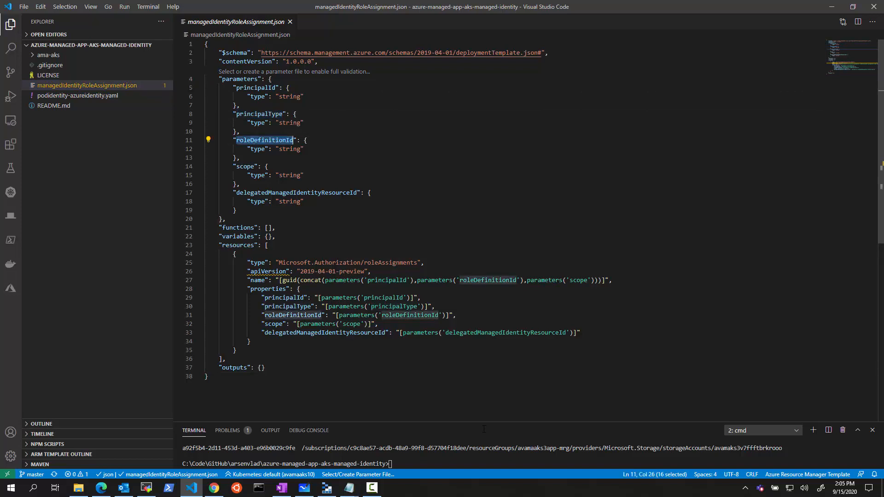
double_click(245, 167)
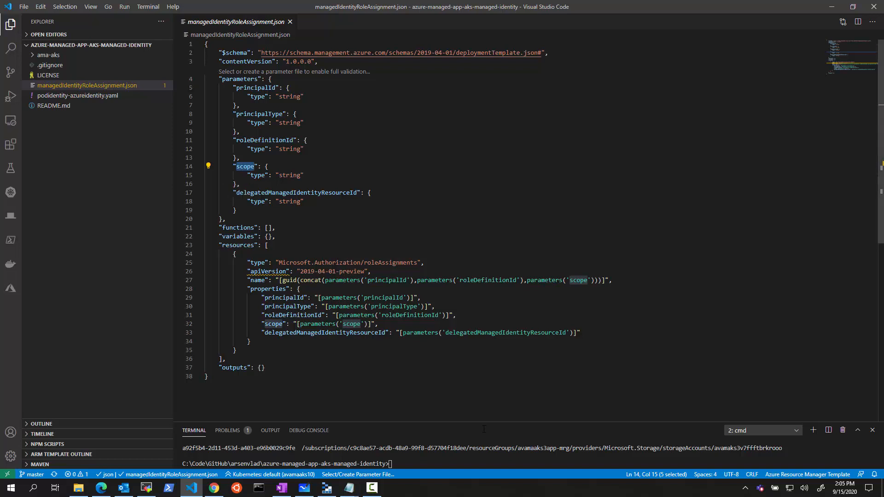
left_click(305, 148)
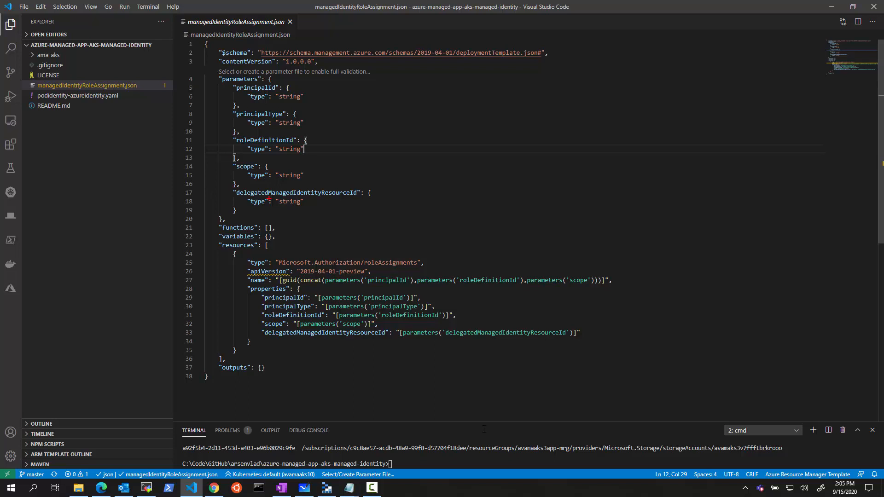
mouse_move(228, 187)
left_mouse_down()
mouse_move(290, 189)
mouse_move(391, 215)
left_mouse_up()
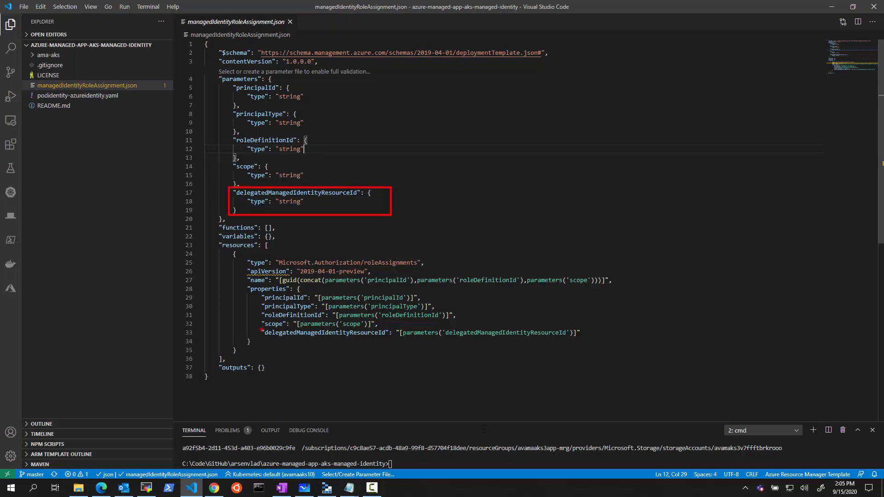
left_click_drag(259, 327, 588, 343)
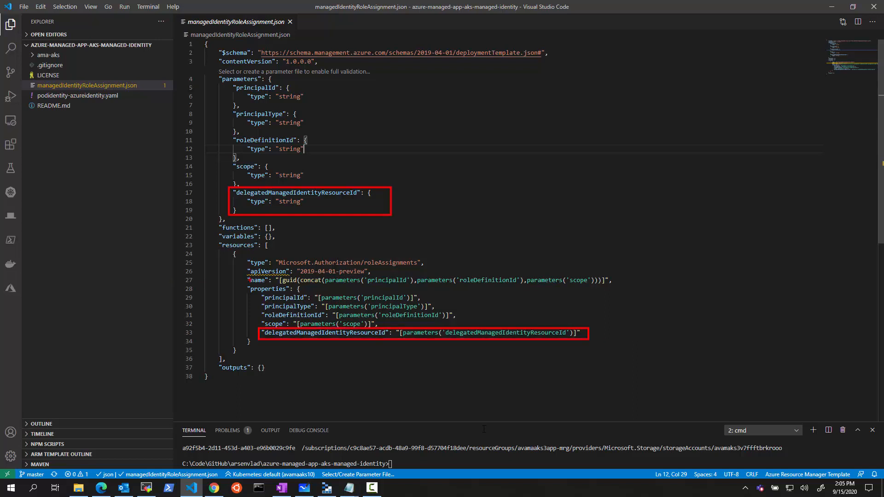
left_click_drag(244, 265, 375, 277)
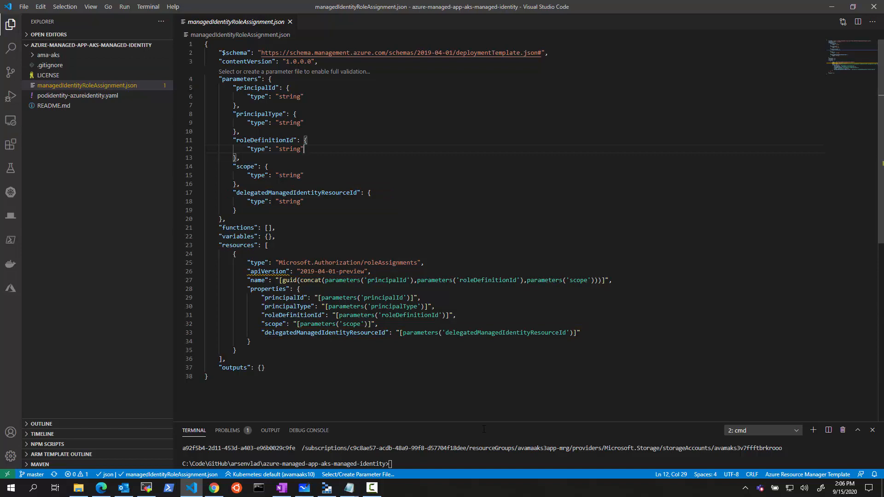
Enlarge the terminal to review the earlier az role assignment create command, and switch to the storage account's role assignments in Edge
left_click_drag(484, 422, 484, 227)
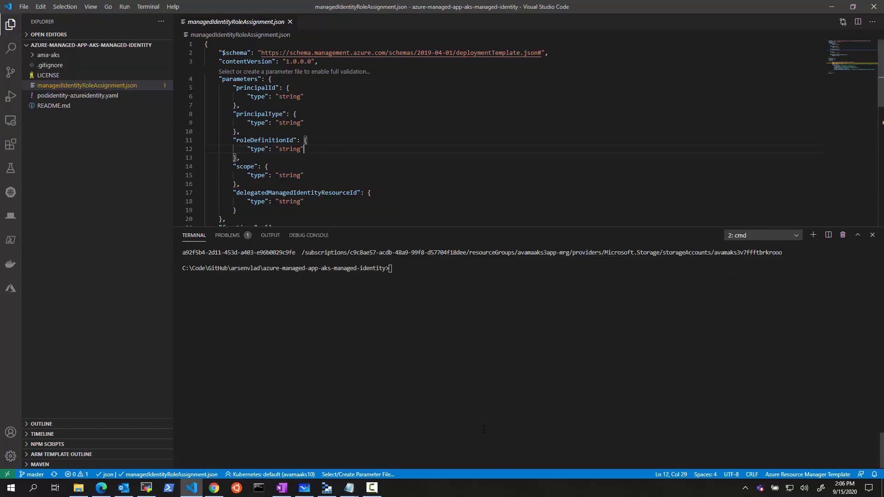
scroll(484, 429, "up", 3)
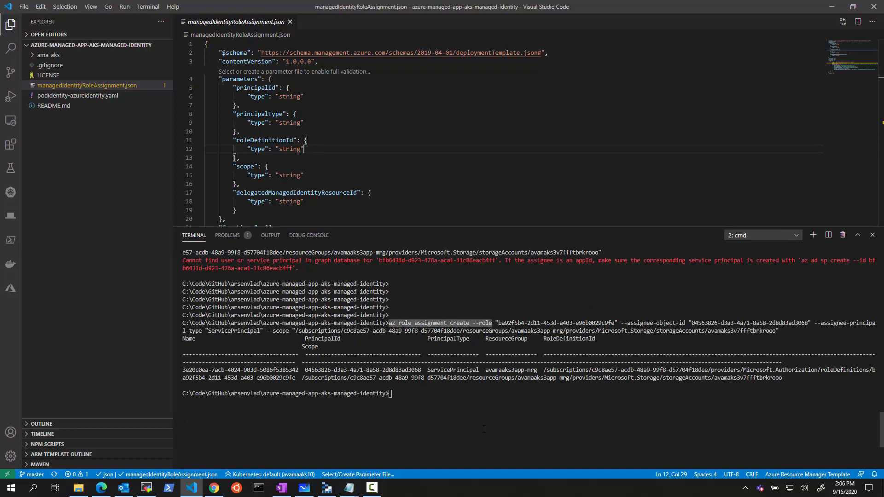
key("alt+Tab")
key("ctrl+shift+Tab")
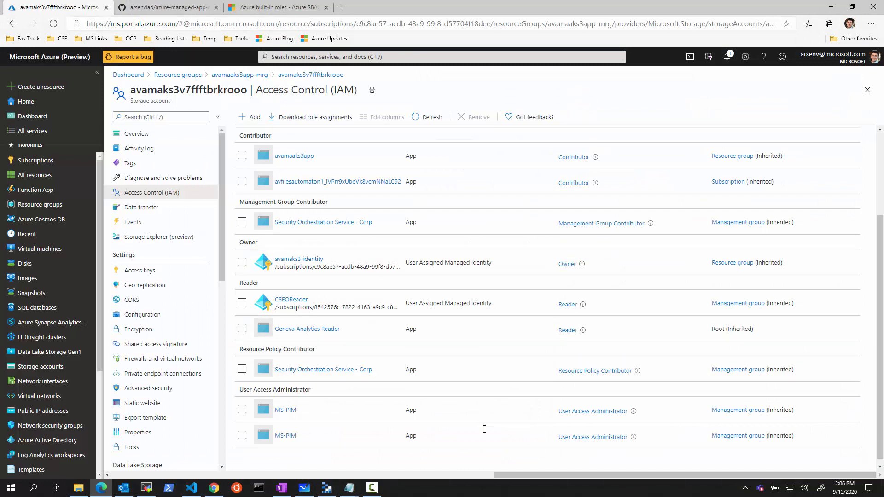
In the Azure portal in Chrome, remove the unknown identity's Storage Blob Data Contributor role assignment from the storage account
key("alt+Tab")
left_click(242, 291)
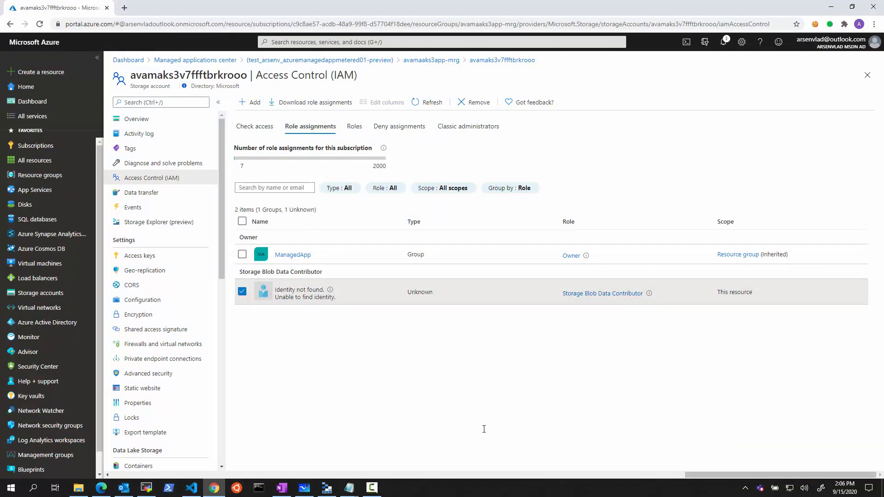
left_click(474, 102)
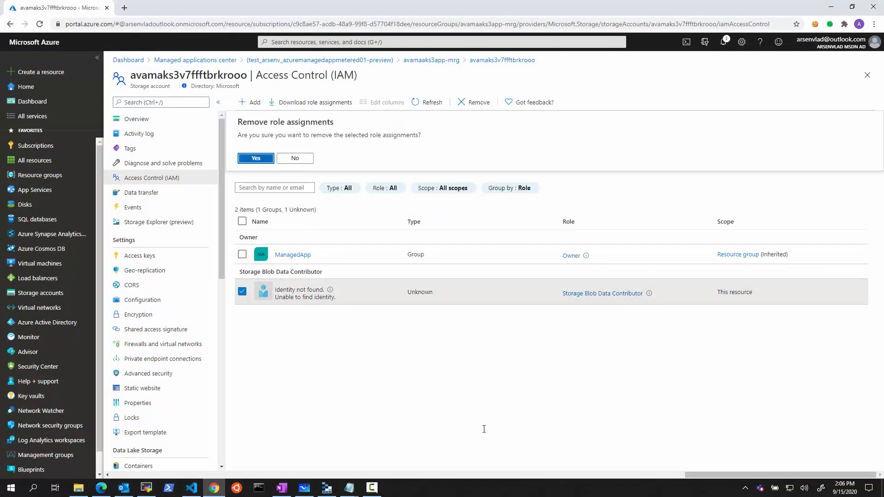
left_click(251, 159)
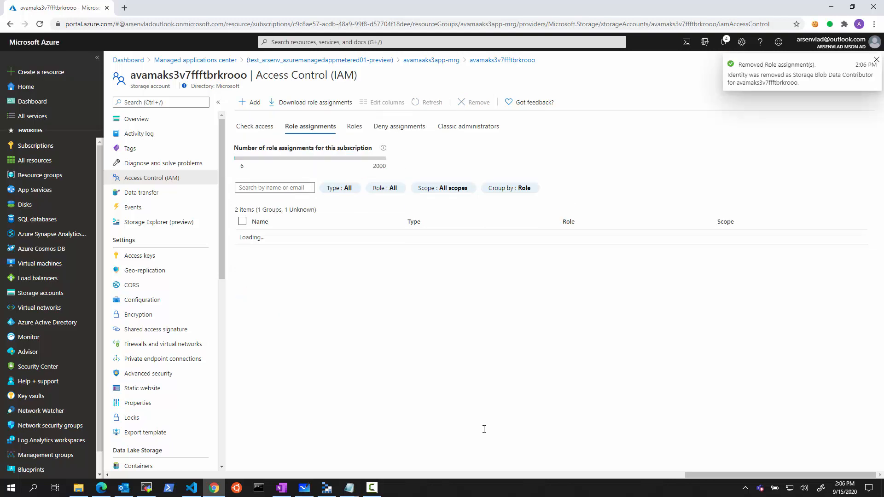
Switch to Notepad and examine the az deployment group create command's resource group, template file, principalId, principalType and roleDefinitionId
key("alt+Tab")
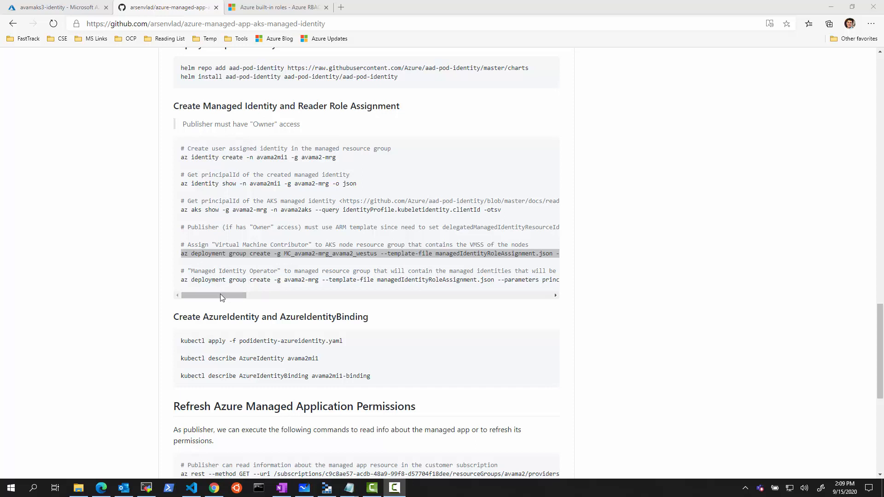
left_click(103, 493)
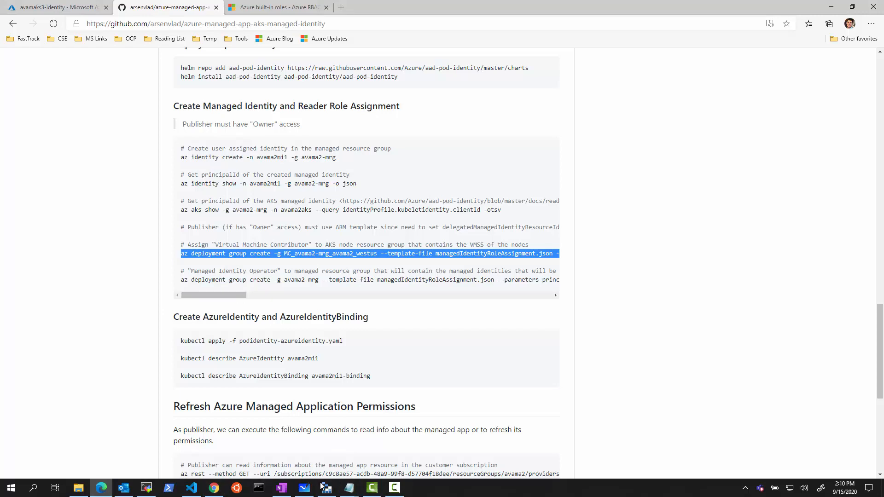
left_click(349, 488)
left_click(382, 468)
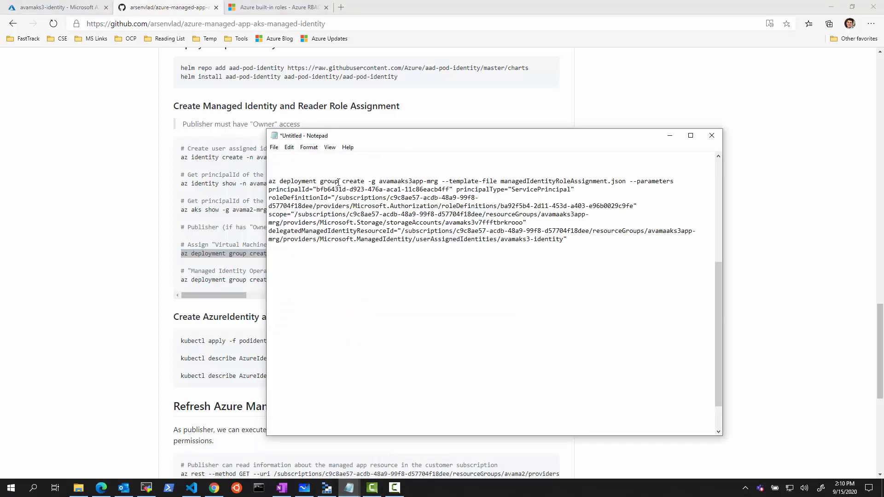
left_click_drag(379, 183, 438, 186)
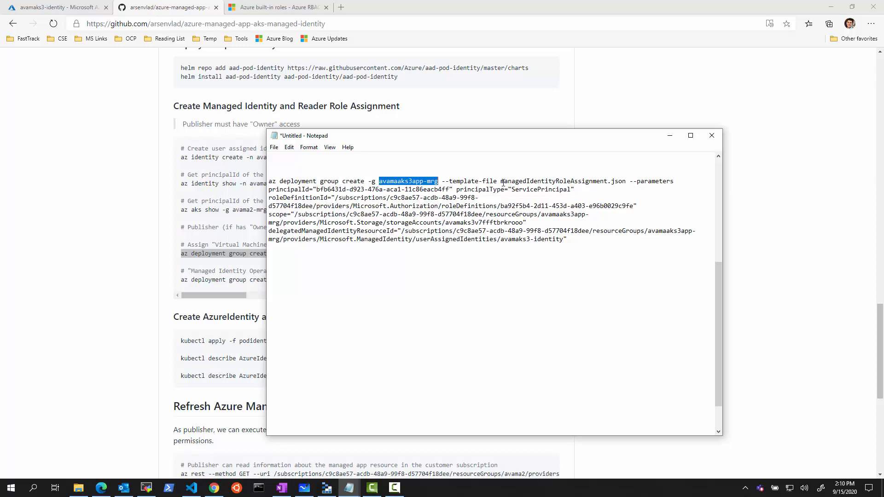
left_click_drag(504, 183, 627, 182)
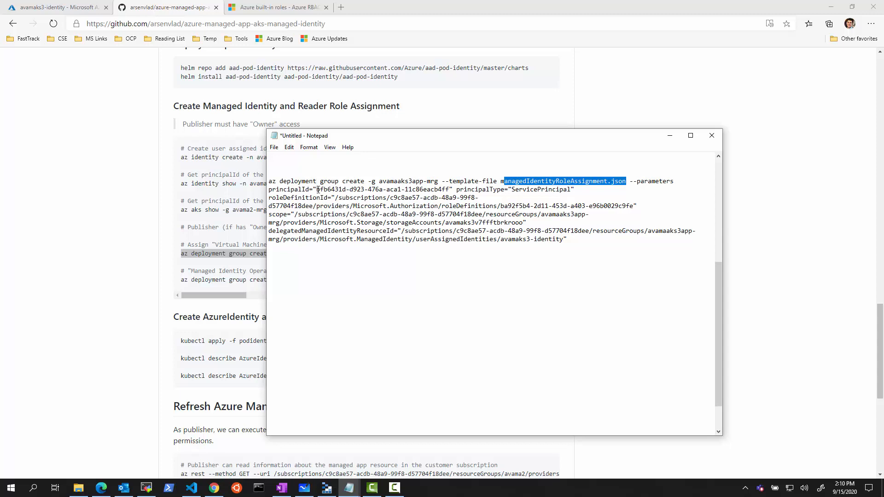
left_click_drag(316, 189, 449, 190)
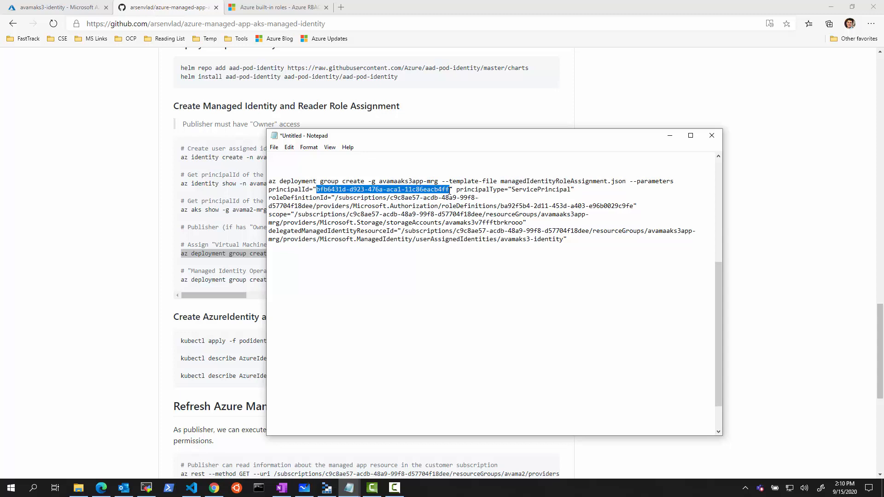
left_click_drag(511, 189, 570, 189)
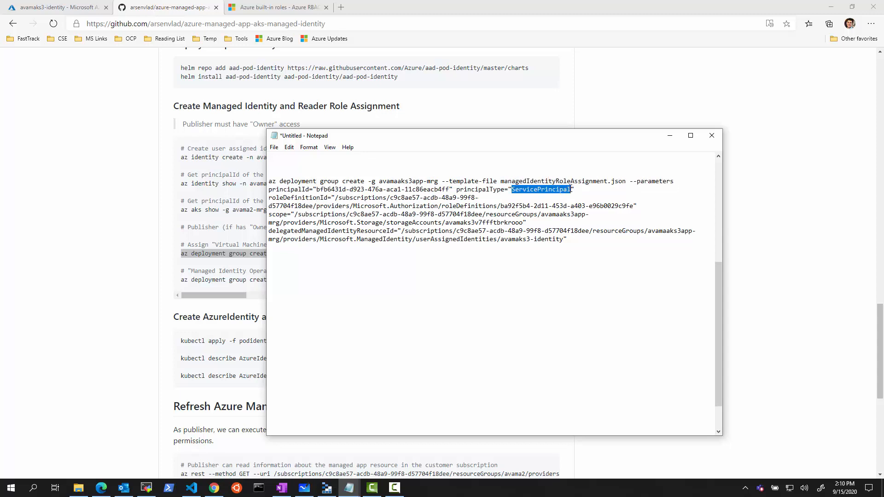
left_click_drag(335, 198, 634, 207)
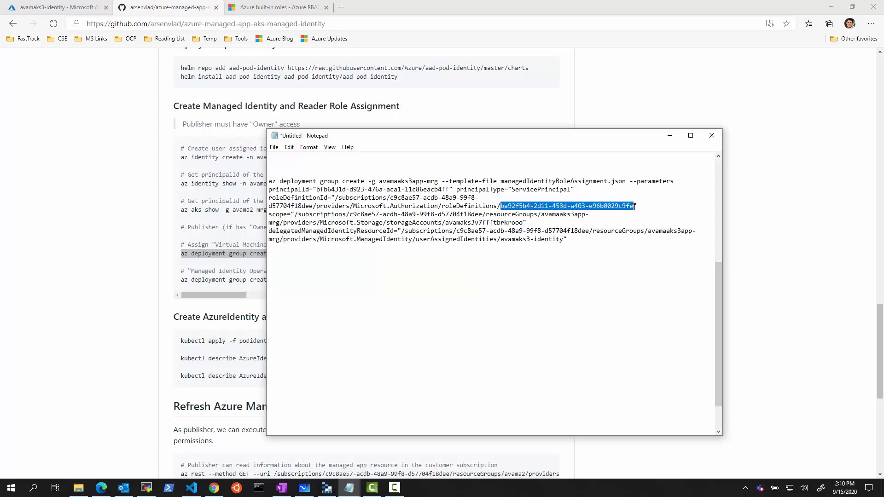
Check the role ID against the Azure built-in roles page in Edge, and review the scope, delegatedManagedIdentityResourceId and principalId in Notepad
left_click(275, 8)
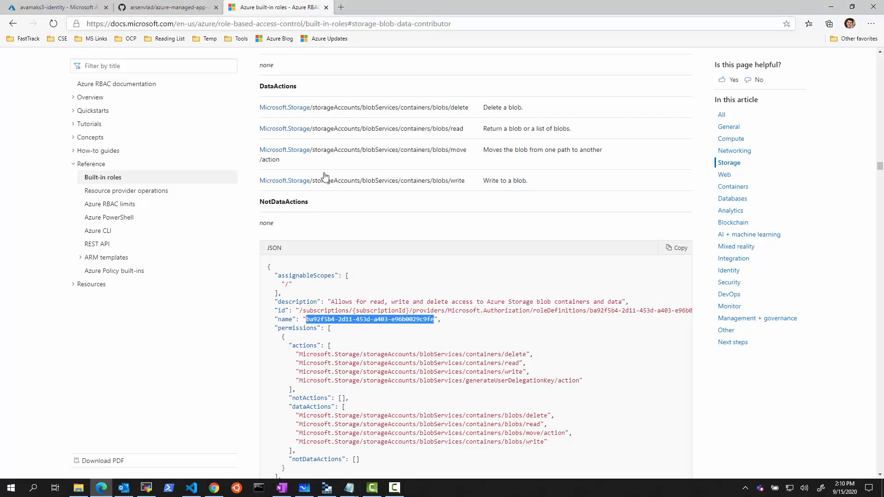
left_click(174, 7)
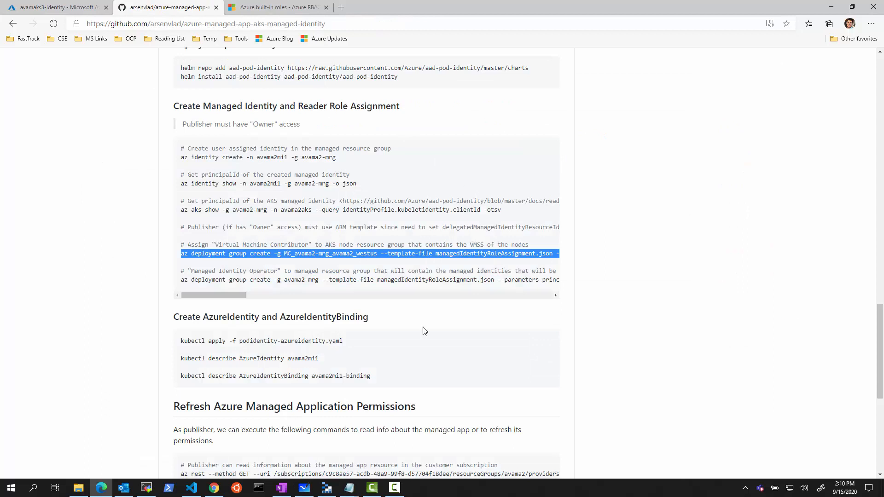
left_click(391, 454)
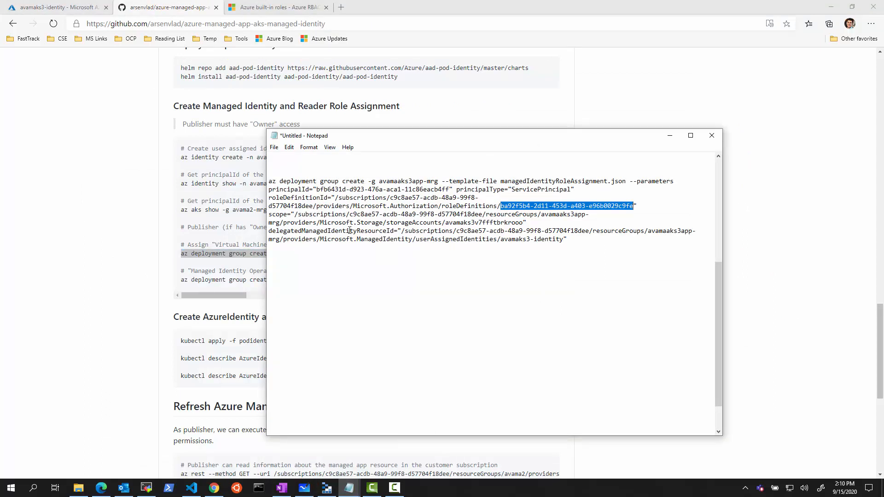
left_click_drag(297, 214, 523, 222)
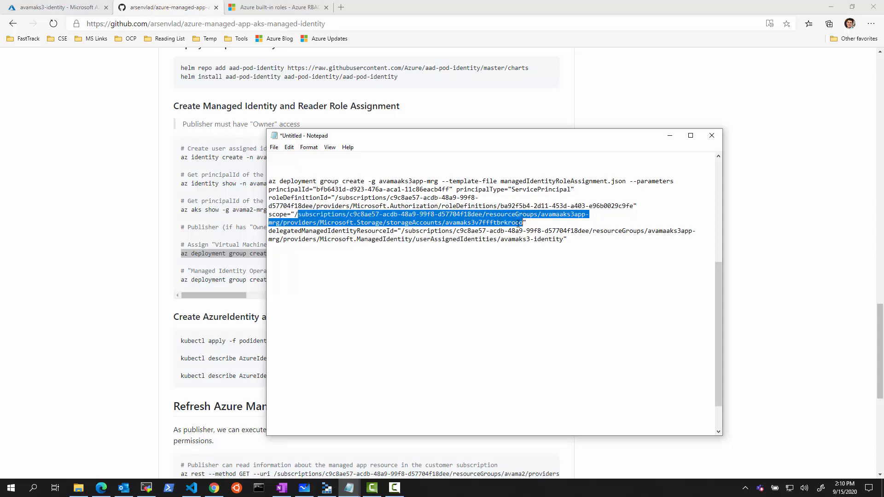
left_click(356, 229)
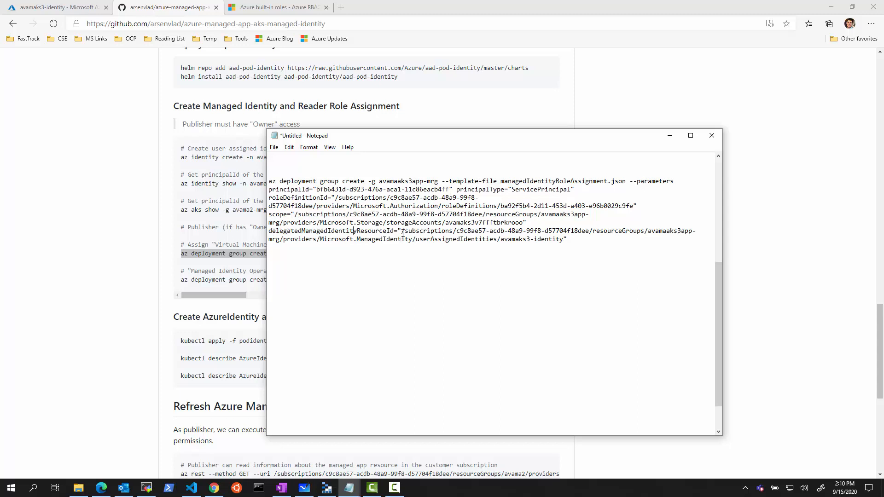
left_click_drag(401, 231, 562, 240)
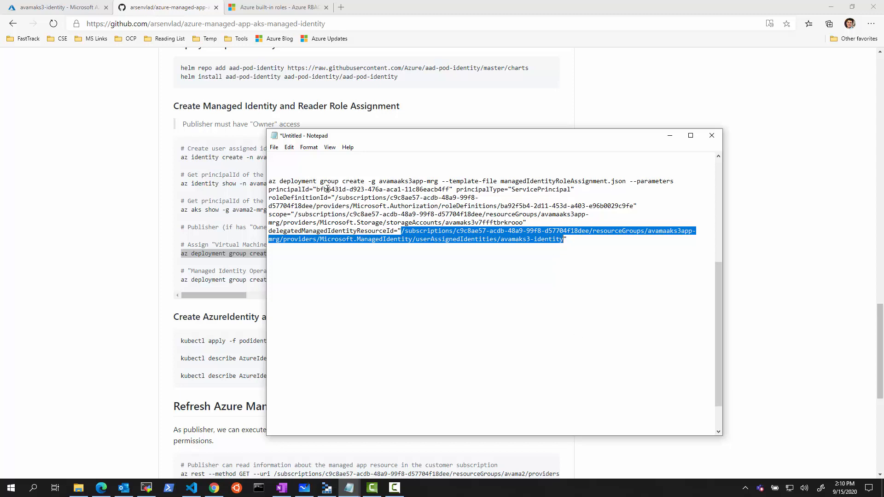
left_click_drag(315, 189, 450, 191)
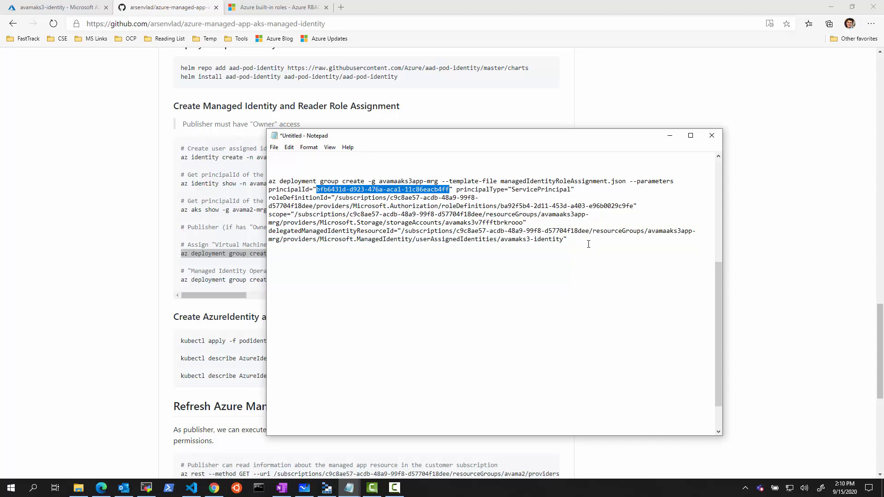
Copy the whole az deployment group create command from Notepad, clear the Visual Studio Code terminal with cls and run the command there
left_click_drag(589, 244, 269, 180)
key("ctrl+c")
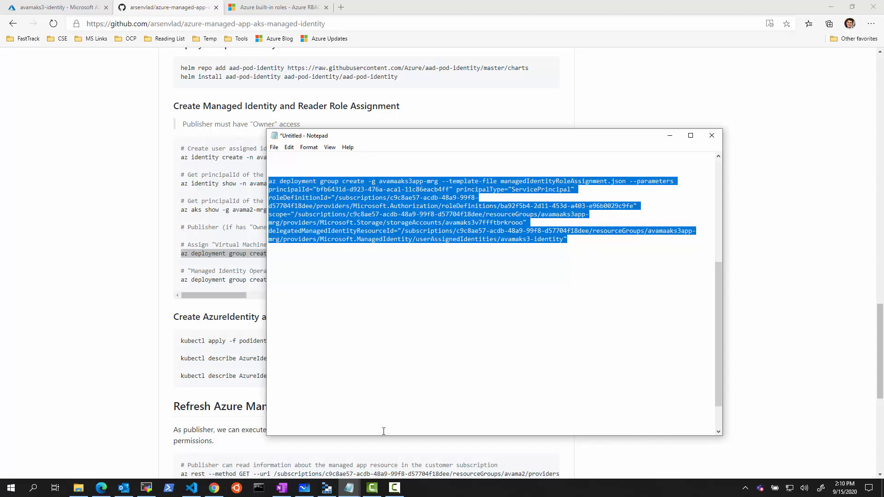
left_click(191, 487)
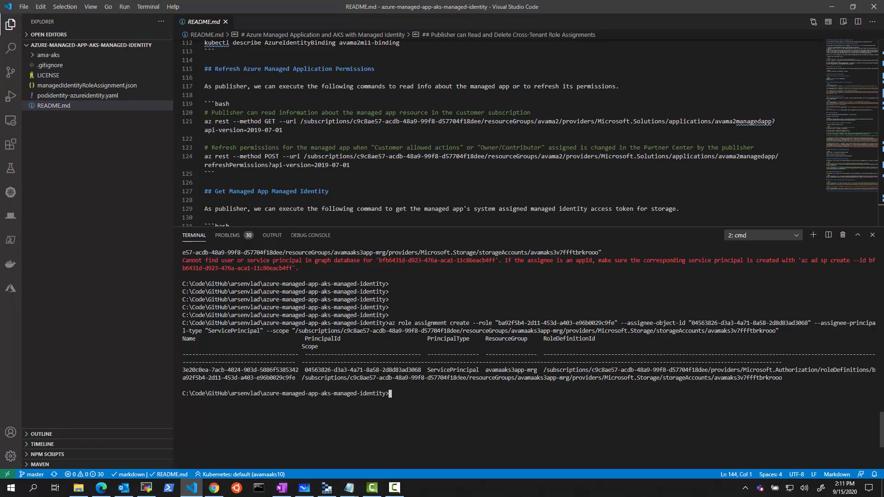
key("Return")
key("Return")
key("Return")
key("Return")
key("Return")
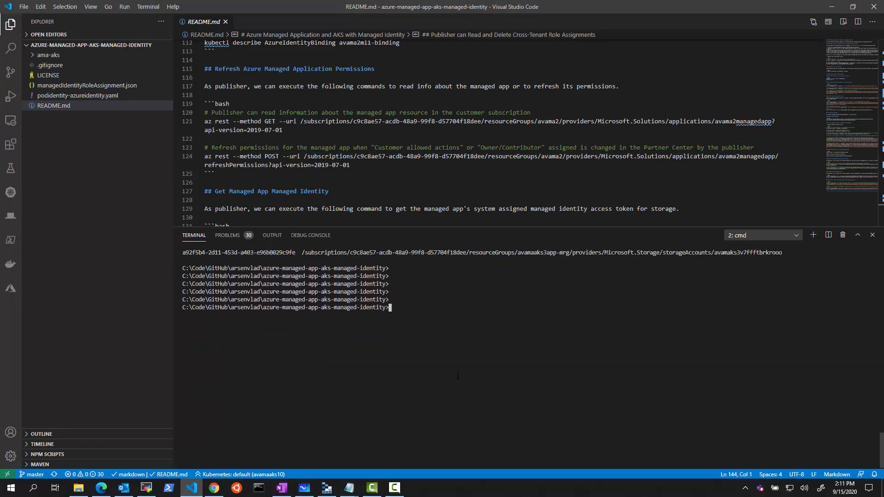
type("cls")
key("Return")
key("ctrl+v")
key("Return")
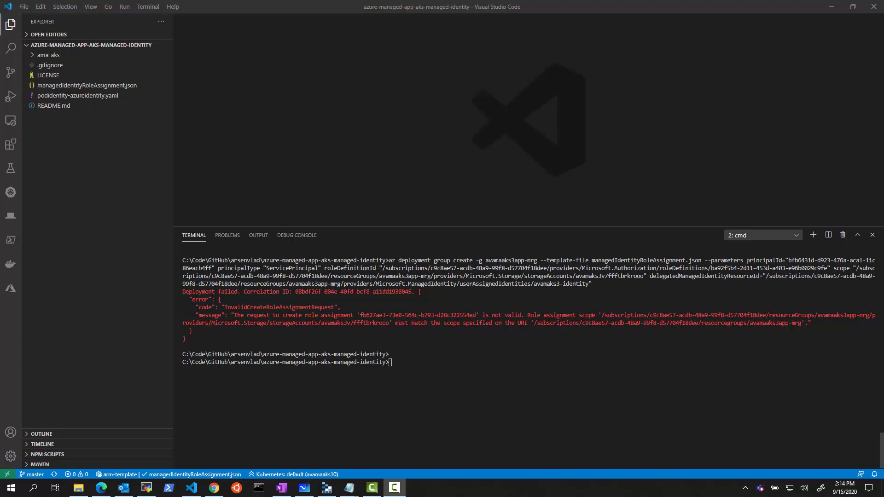
Compare the scope named in the deployment error with the template file and the storage account path in the command's scope parameter
left_click_drag(574, 310, 601, 321)
left_click_drag(589, 253, 704, 266)
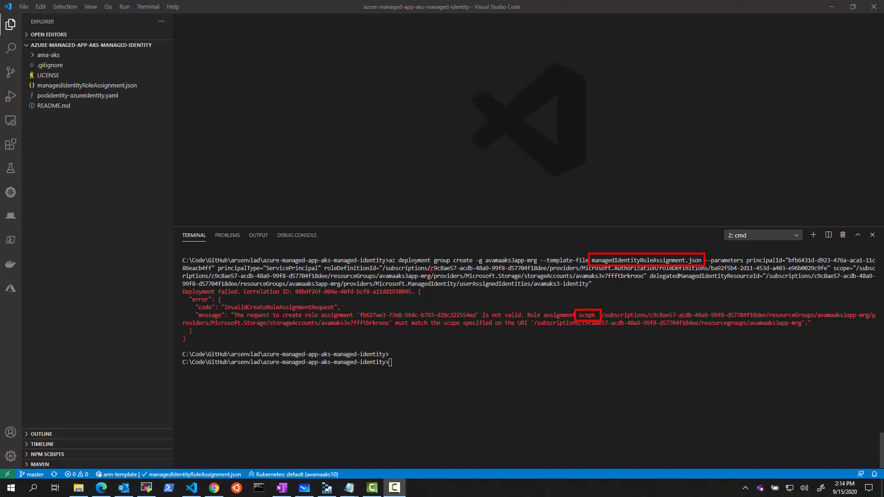
left_click_drag(431, 271, 644, 280)
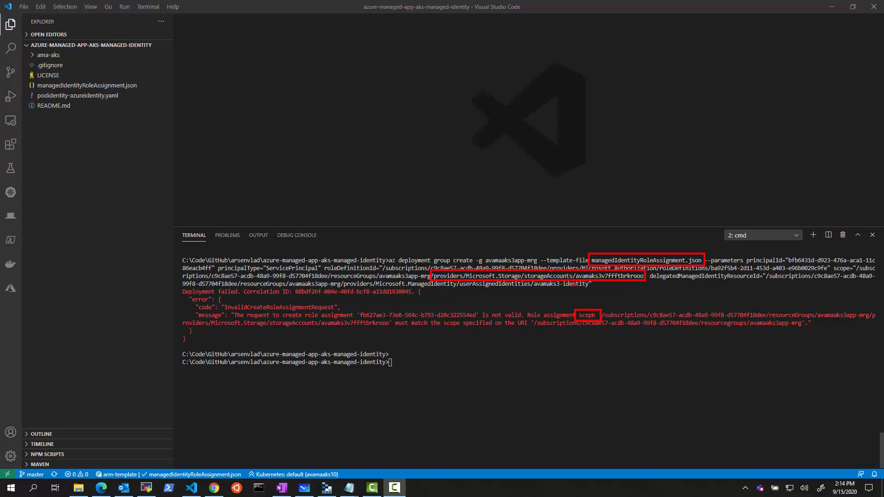
Open managedIdentityRoleAssignment.json and examine the resource type declared for the role assignment
key("Escape")
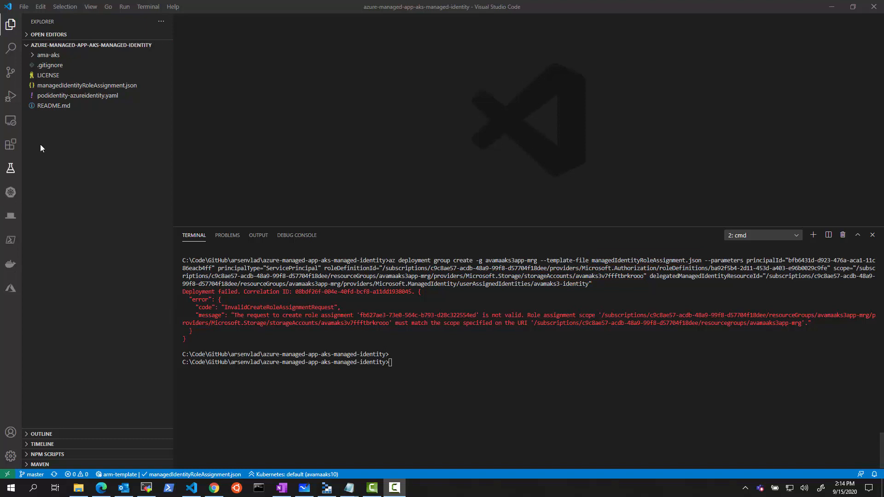
left_click(73, 87)
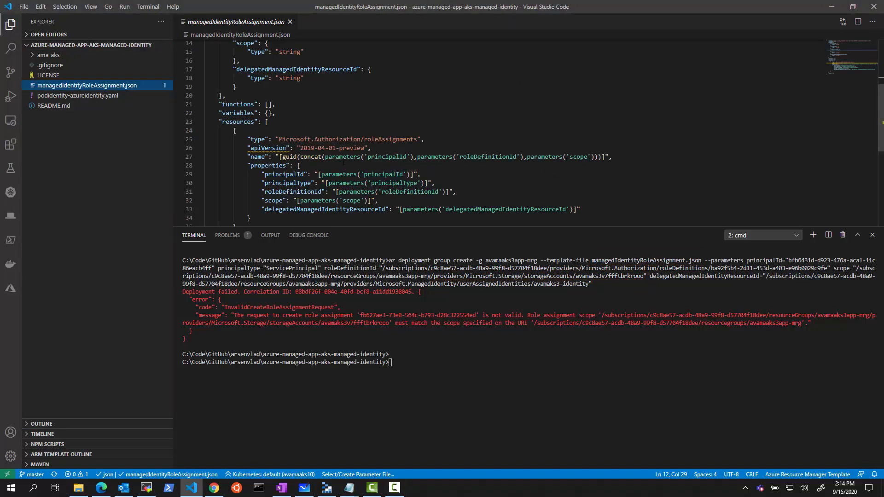
left_click_drag(244, 132, 427, 144)
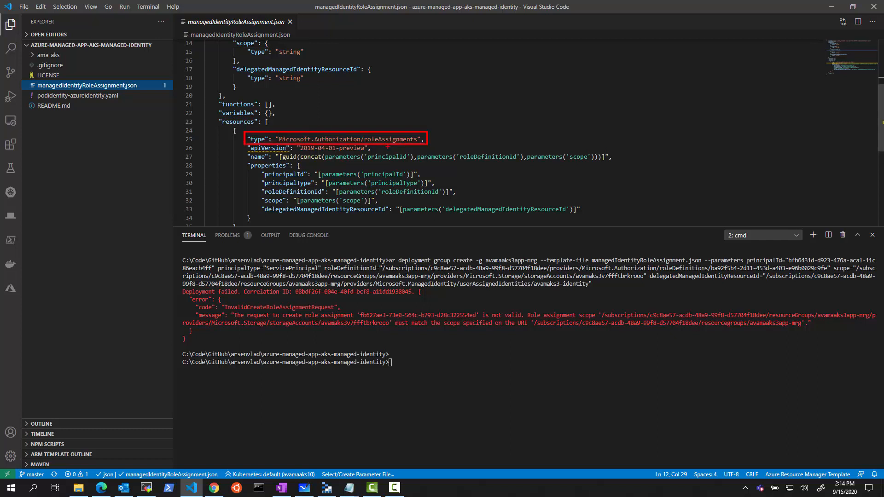
key("Escape")
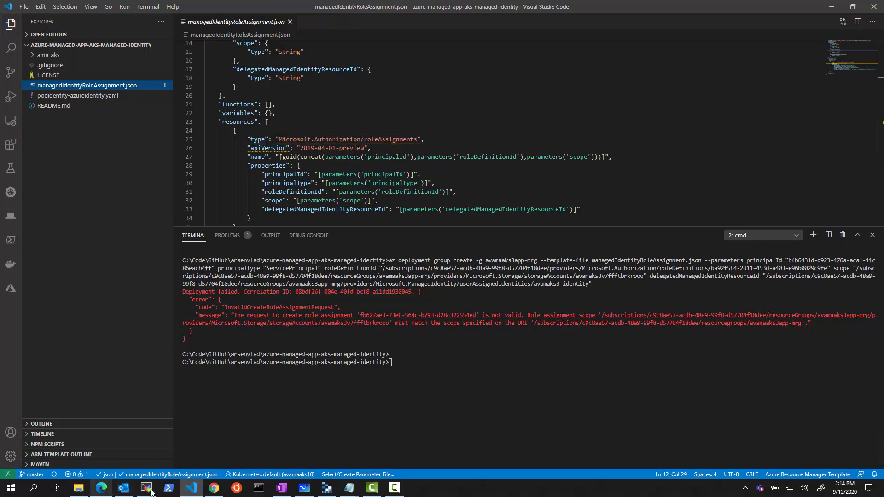
Switch to the role assignments ARM template article in Edge and find its Resource scope section
left_click(214, 487)
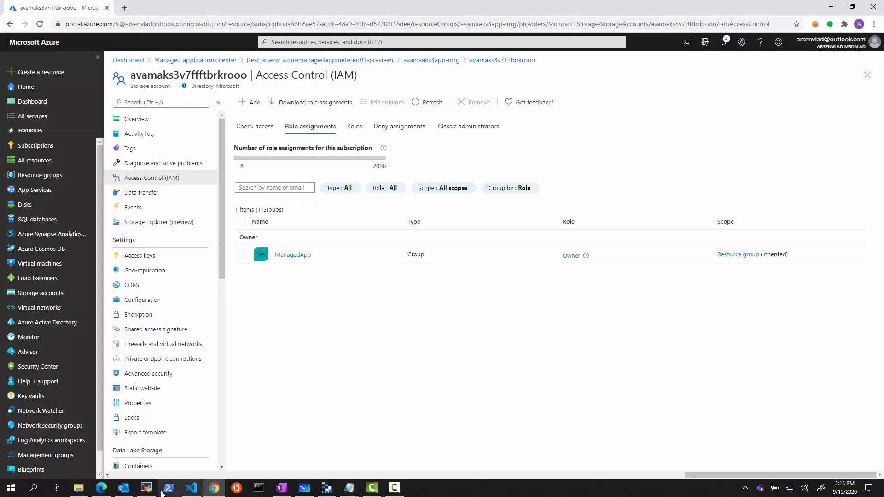
left_click(101, 487)
scroll(405, 293, "up", 8)
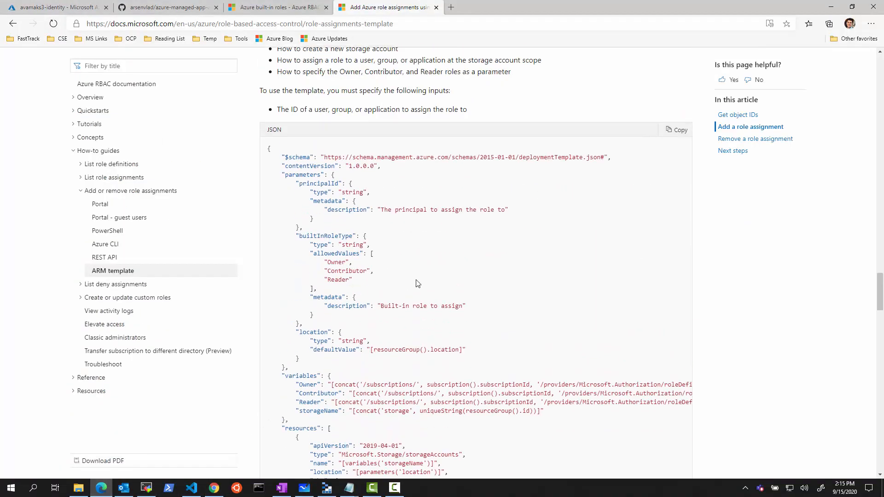
scroll(435, 312, "down", 5)
scroll(435, 312, "up", 6)
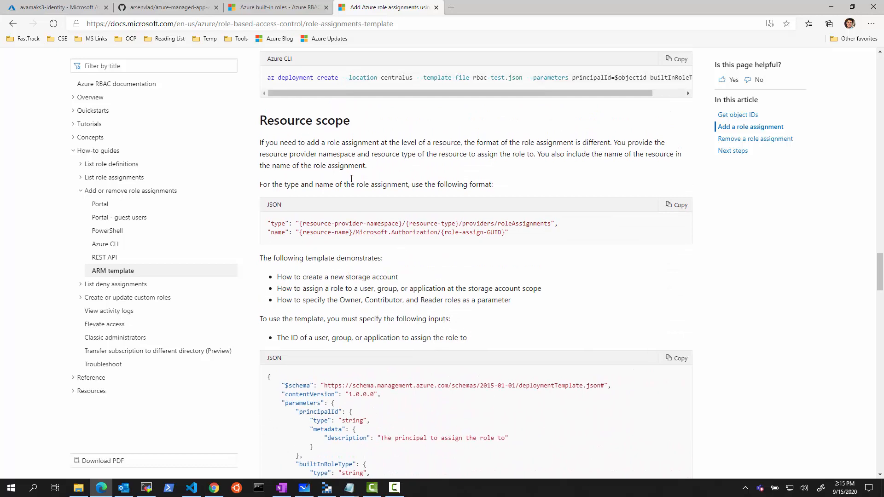
scroll(410, 256, "down", 3)
scroll(410, 259, "up", 2)
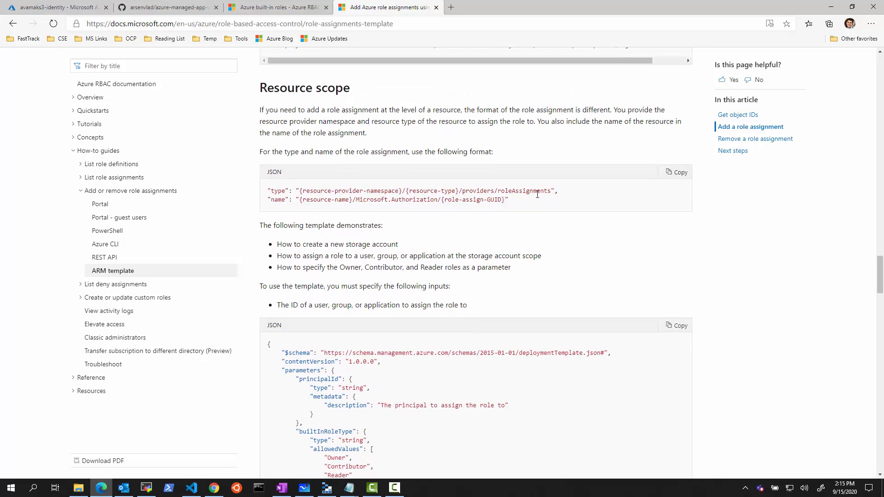
Examine the type and name format for resource-level role assignments and the sample storage account template
left_click_drag(300, 190, 418, 190)
left_click_drag(450, 190, 548, 190)
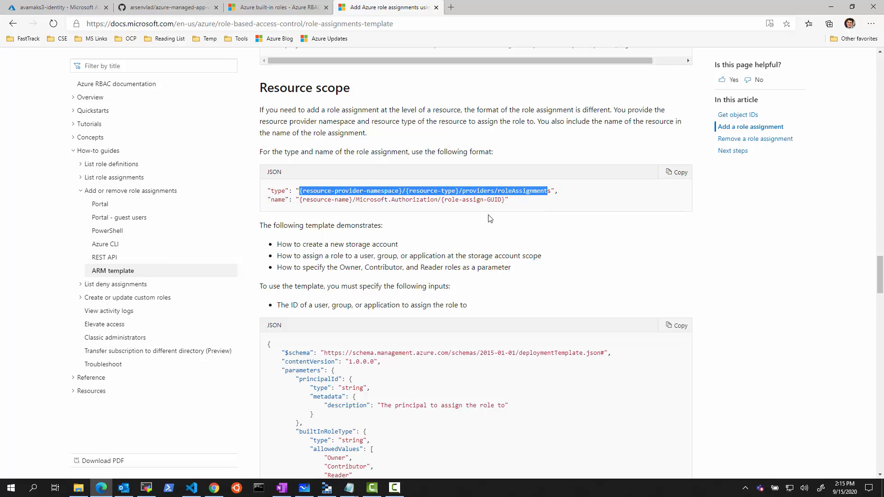
scroll(489, 218, "down", 1)
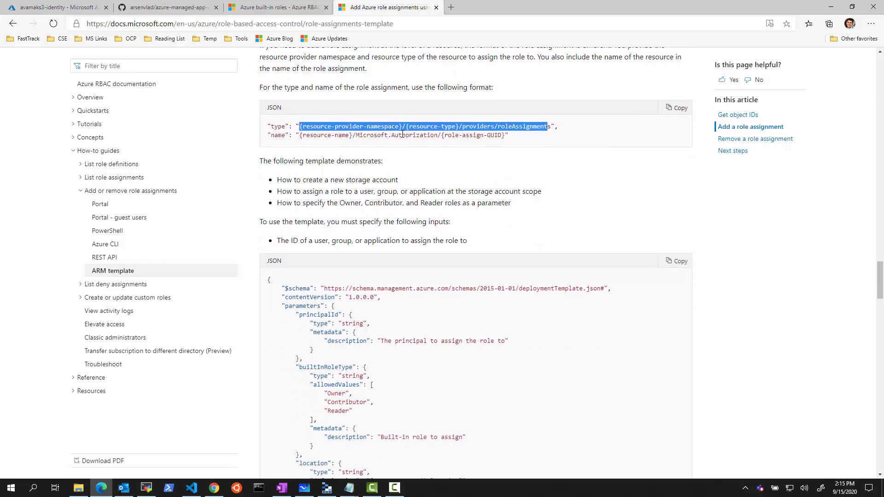
left_click_drag(300, 135, 437, 137)
left_click_drag(300, 126, 551, 129)
scroll(495, 282, "down", 3)
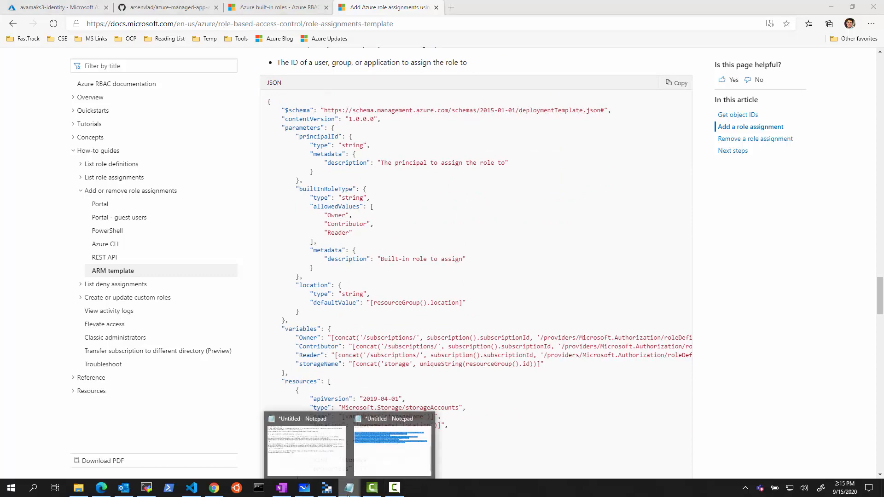
In Notepad, cut the Microsoft.Storage provider path from the command's scope parameter so it ends at resourceGroups/avamaaks3app-mrg
left_click(384, 444)
left_click(517, 204)
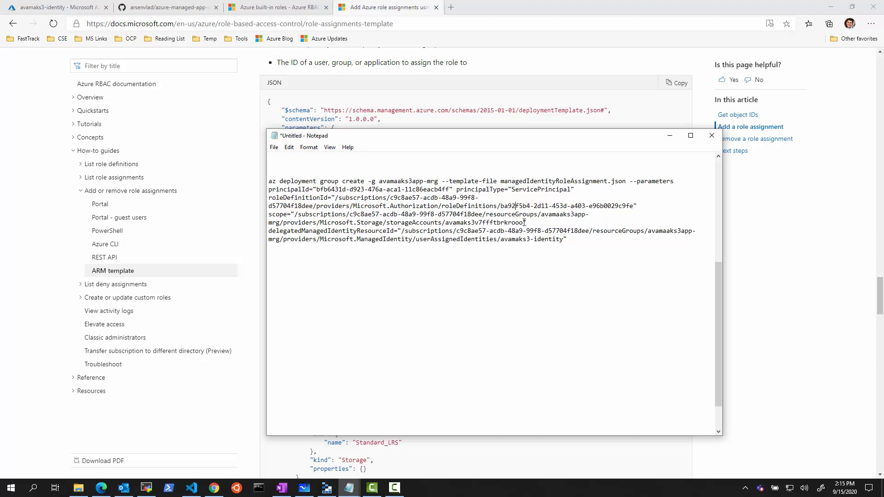
left_click_drag(524, 222, 280, 223)
key("Delete")
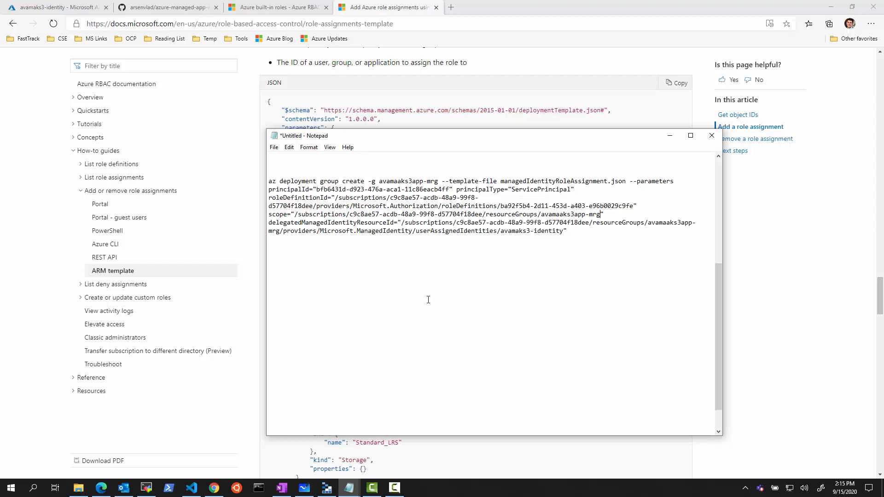
Copy the edited az deployment group create command from Notepad and run it in the Visual Studio Code terminal
left_click_drag(569, 231, 268, 171)
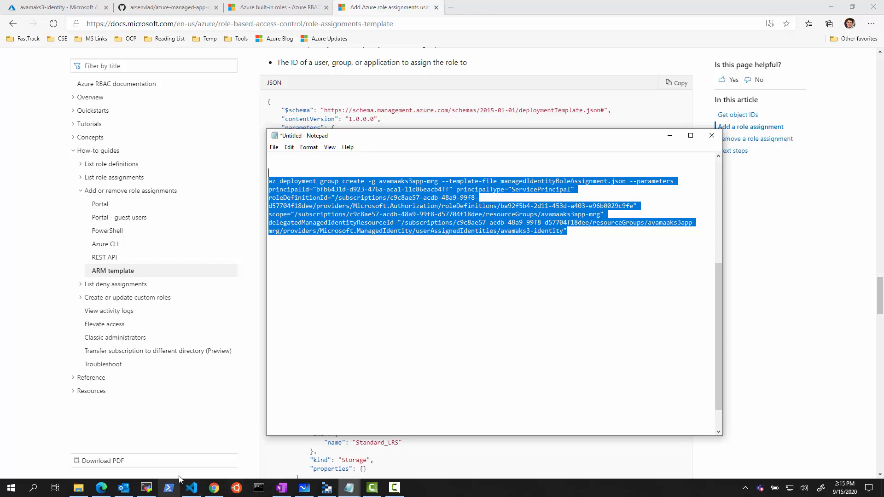
left_click(191, 488)
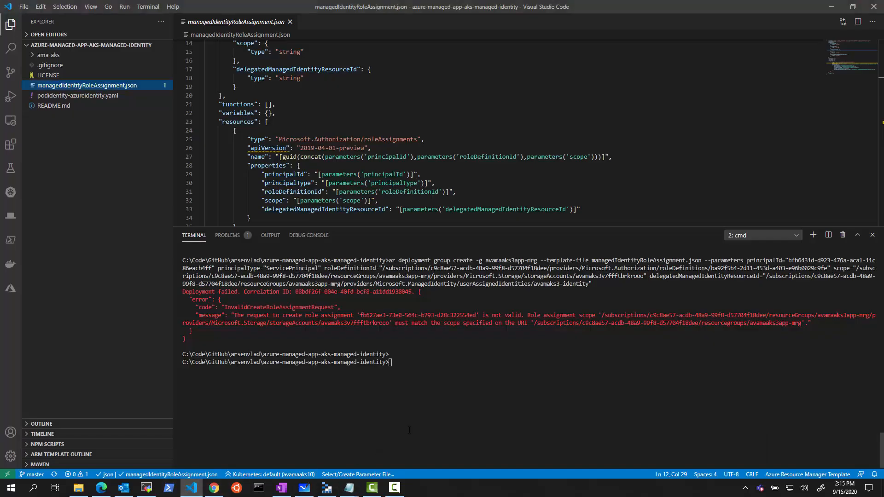
type("az deployment group create -g avamaaks3app-mrg --template-file managedIdentityRoleAssignment.json --parameters principalId=\"bfb6431d-d923-476a-aca1-11c86eacb4ff\" principalType=\"ServicePrincipal\" roleDefinitionId=\"/subscriptions/c9c8ae57-acdb-48a9-99f8-d57704f18dee/providers/Microsoft.Authorization/roleDefinitions/ba92f5b4-2d11-453d-a403-e96b0029c9fe\" scope=\"/subscriptions/c9c8ae57-acdb-48a9-99f8-d57704f18dee/resourceGroups/avamaaks3app-mrg\" delegatedManagedIdentityResourceId=\"/subscriptions/c9c8ae57-acdb-48a9-99f8-d57704f18dee/resourceGroups/avamaaks3app-mrg/providers/Microsoft.ManagedIdentity/userAssignedIdentities/avamaks3-identity\"")
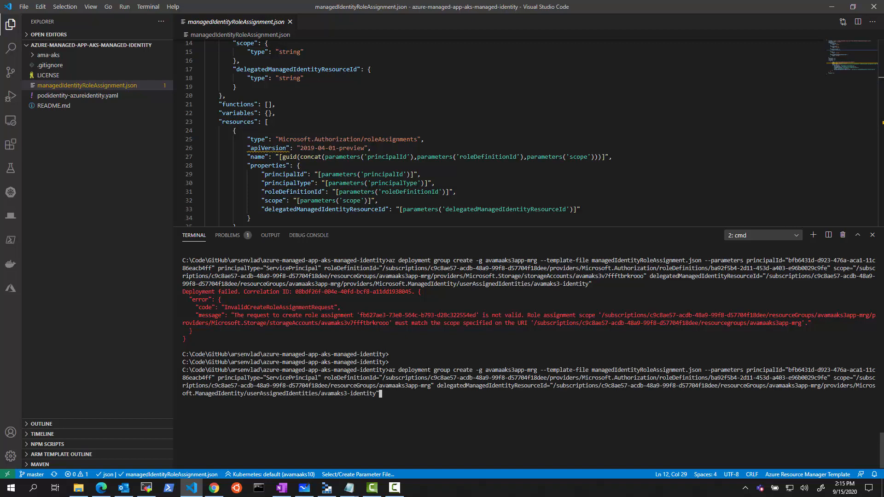
key("Return")
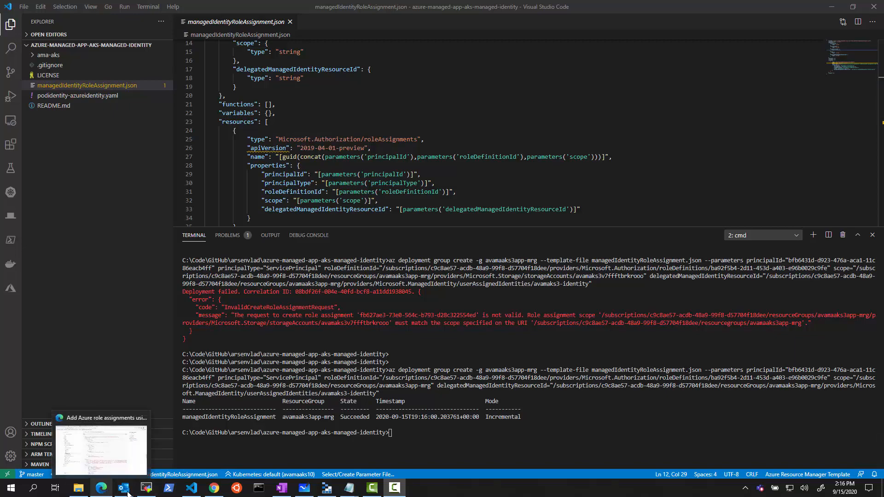
In Chrome, view the role assignments of the avamaaks3app-mrg resource group and refresh the list
left_click(214, 489)
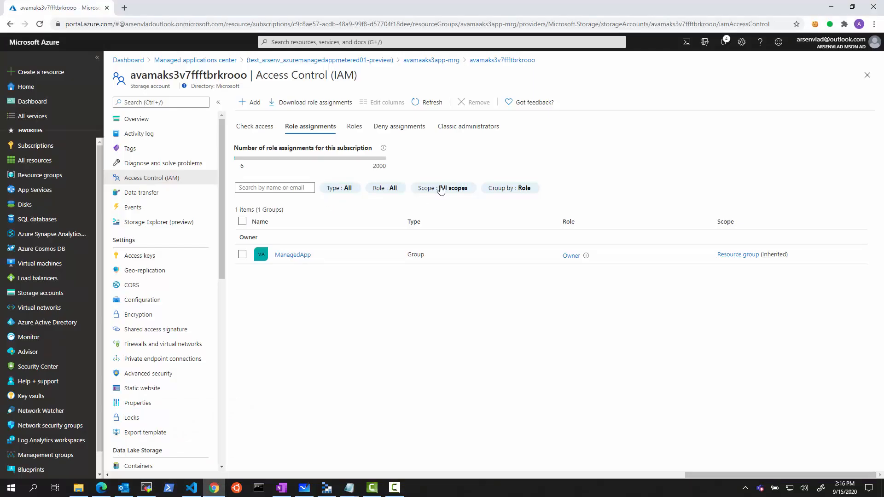
left_click(867, 75)
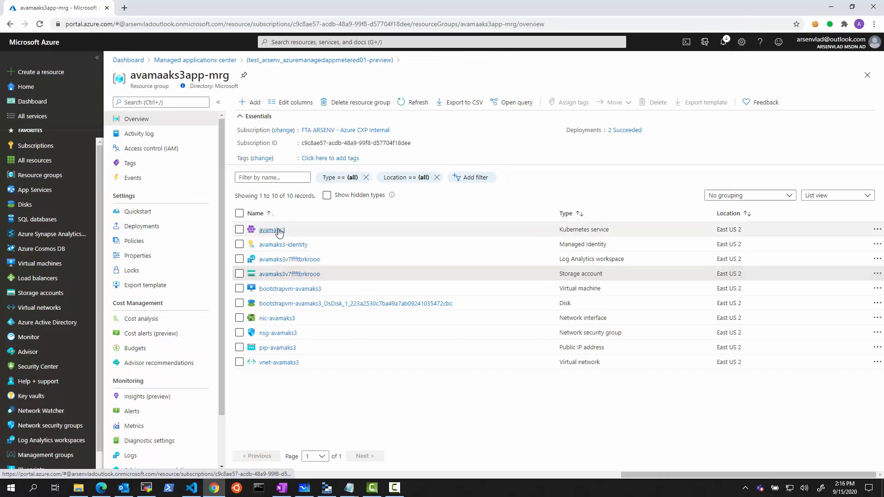
left_click(169, 152)
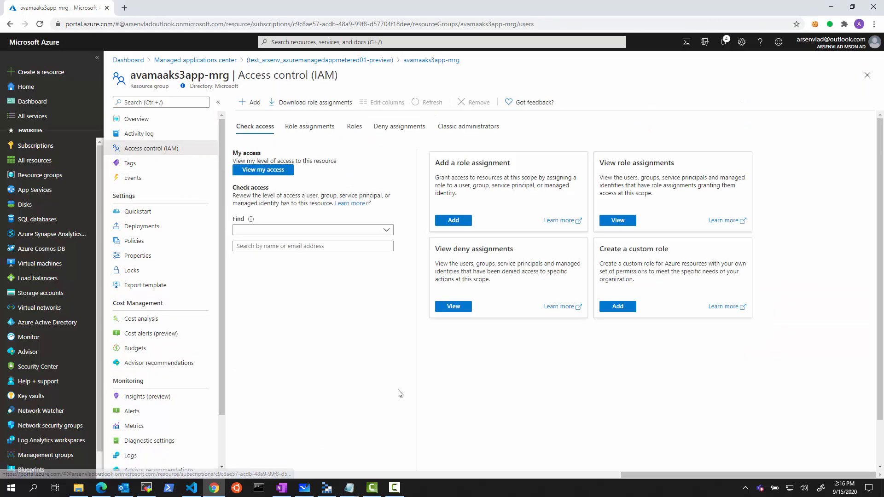
left_click(321, 131)
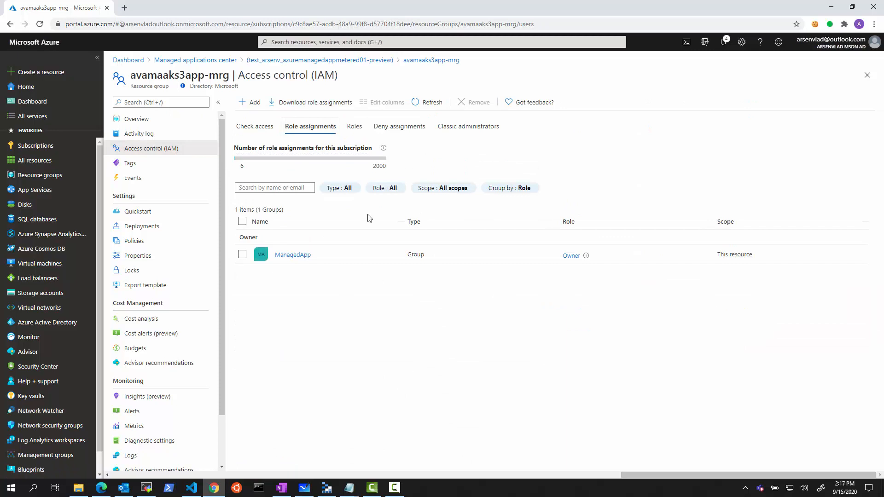
left_click(429, 101)
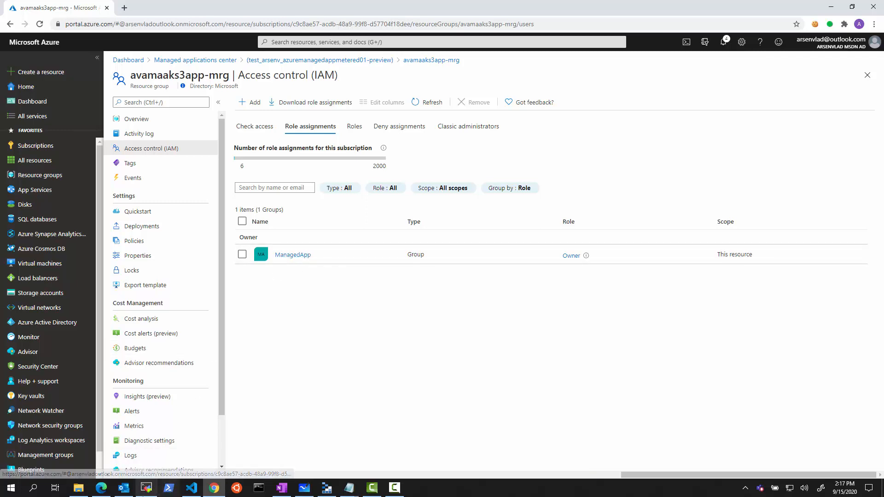
In the Azure portal in Edge, leave the avamaks3-identity properties and review the avamaaks3app-mrg resource group's role assignments
left_click(102, 488)
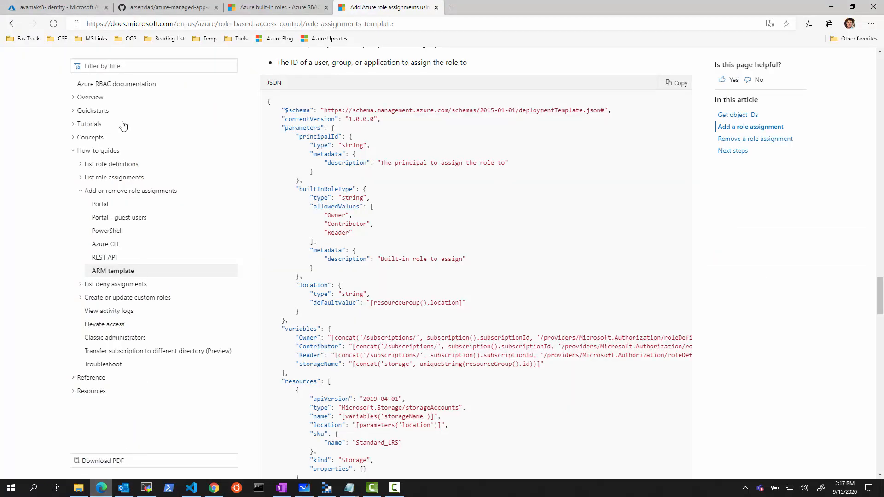
left_click(57, 7)
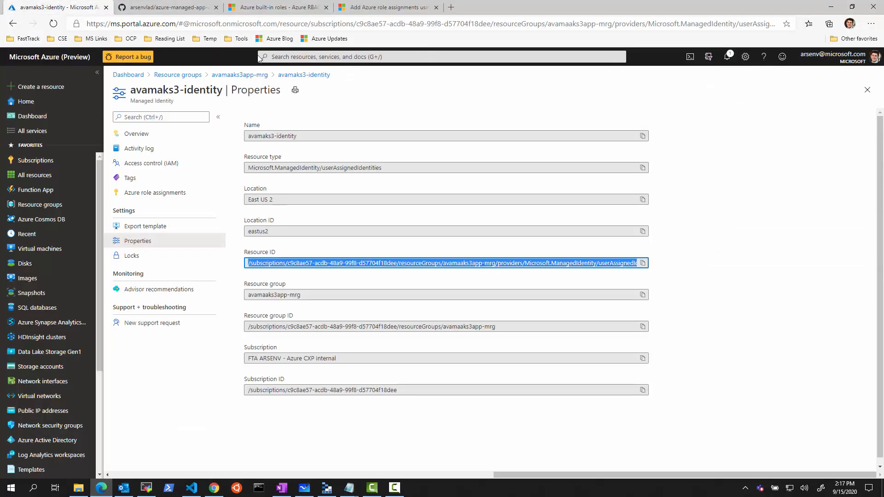
left_click(866, 91)
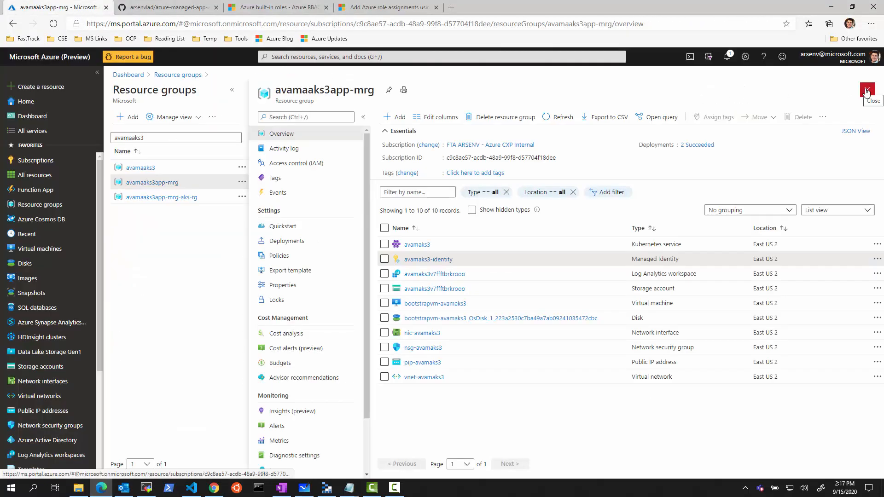
left_click(300, 165)
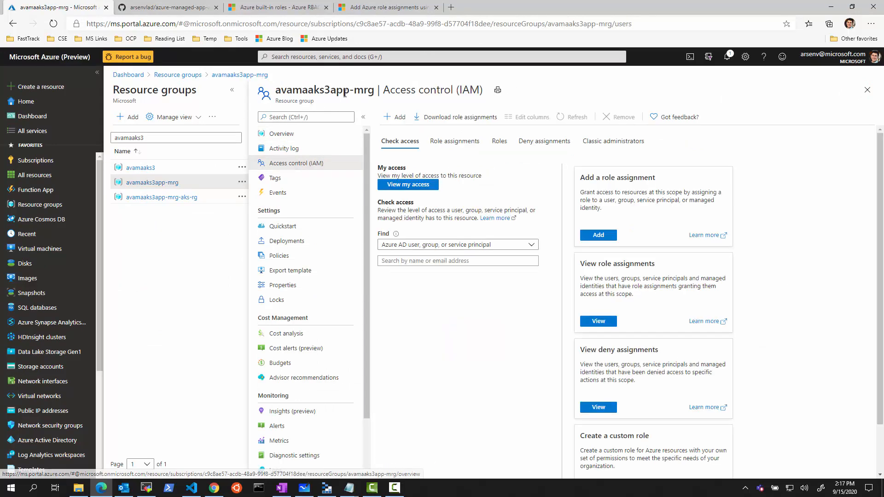
left_click(467, 147)
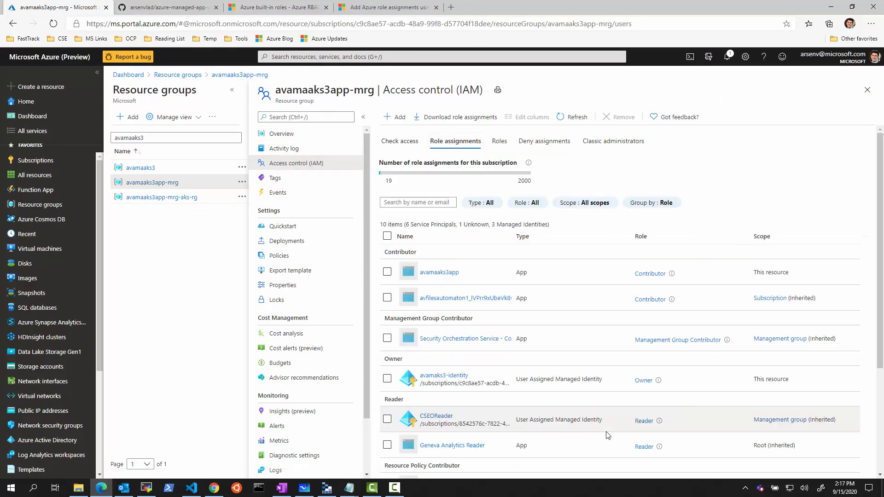
scroll(605, 421, "down", 3)
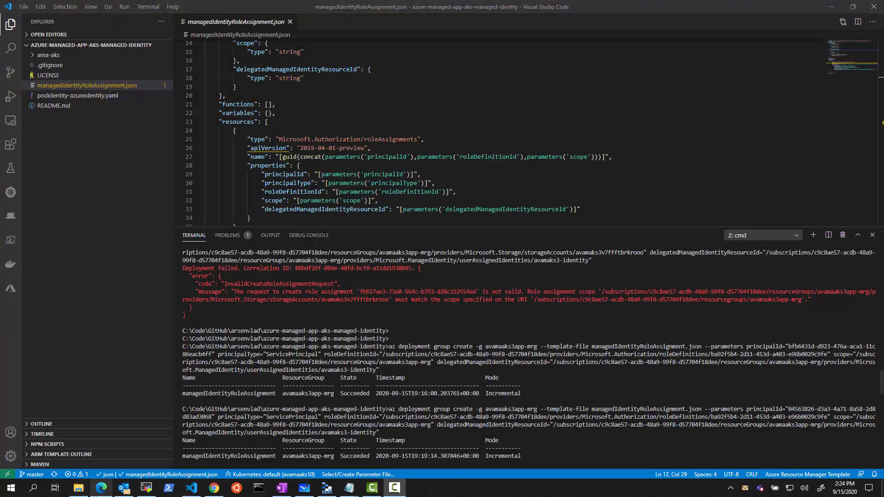
Compare the client ID and object ID of avamaks3-identity in Edge with the principalId in the Notepad command
left_click(100, 491)
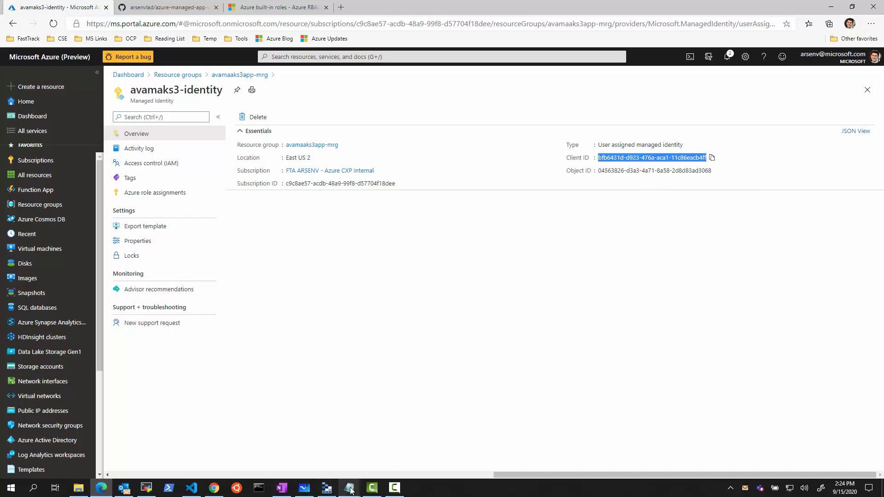
mouse_move(350, 490)
left_click(403, 463)
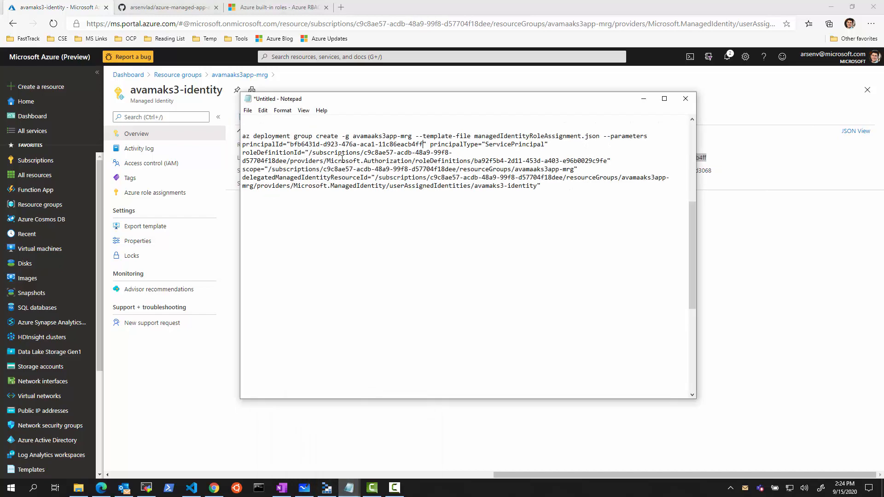
left_click(643, 98)
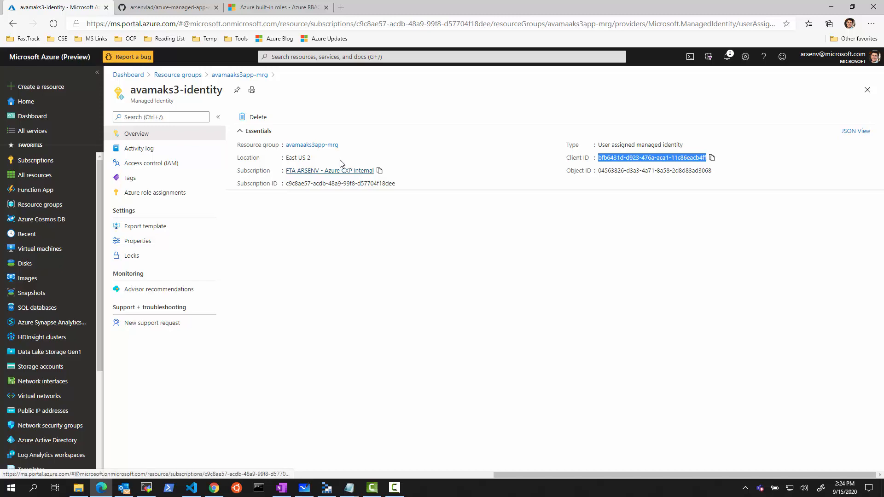
Open the avamaaks3app-mrg resource group's role assignments and select the unidentified Storage Blob Data Contributor entry
left_click(867, 90)
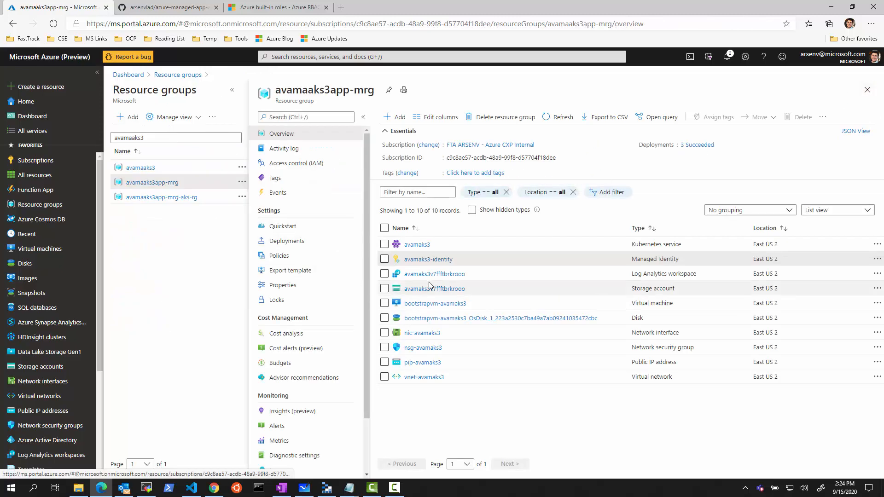
left_click(308, 164)
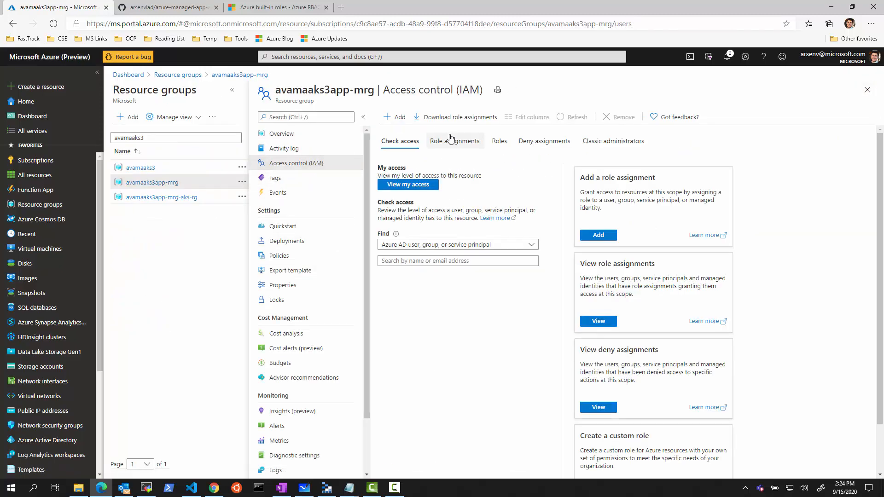
left_click(451, 141)
scroll(617, 374, "down", 3)
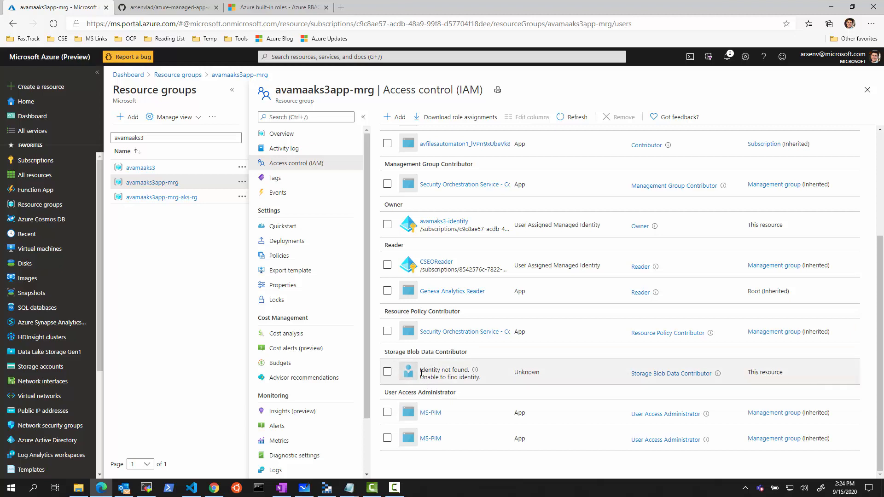
left_click(387, 372)
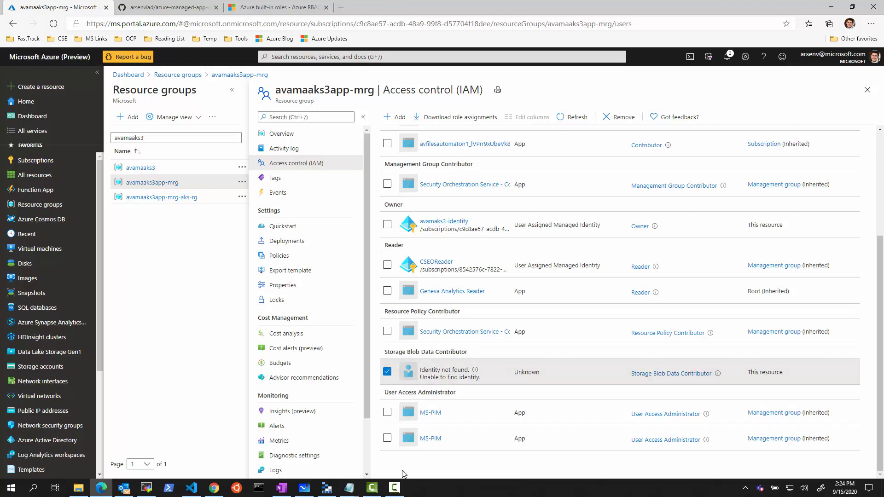
Try to remove the selected unidentified Storage Blob Data Contributor assignment, and refresh the avamaaks3app-mrg role assignments in Chrome
left_click(622, 120)
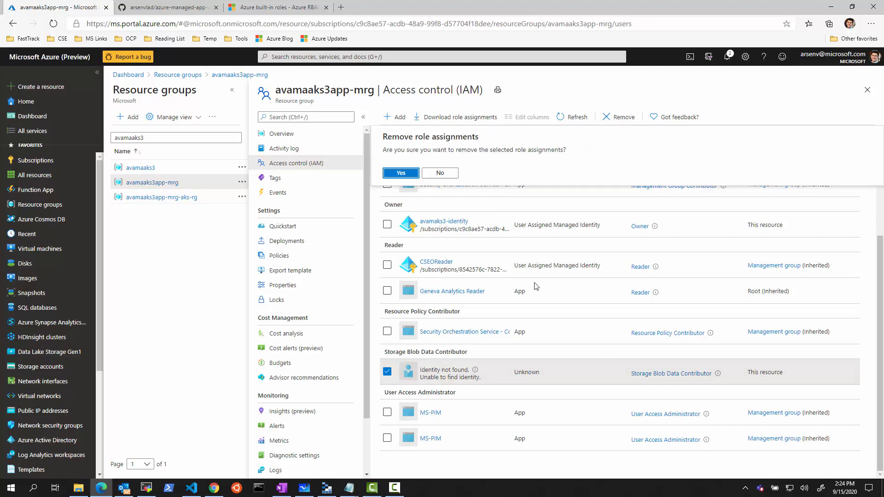
left_click(400, 173)
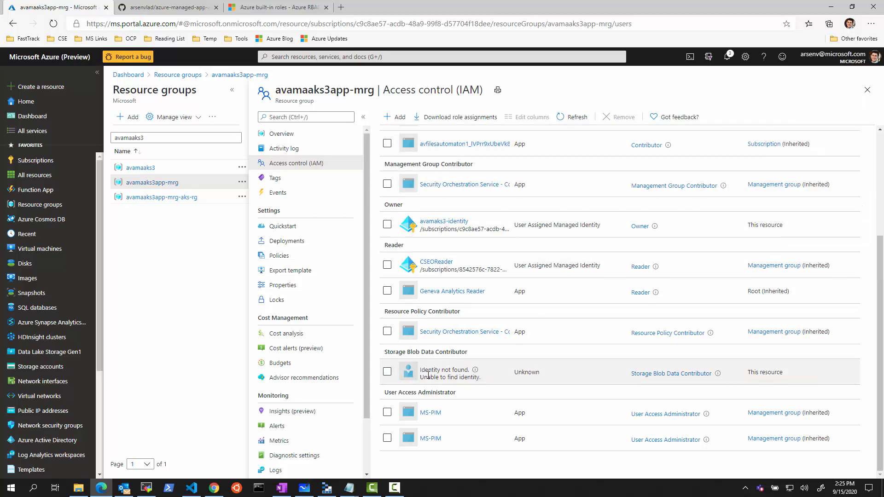
left_click(214, 488)
left_click(428, 103)
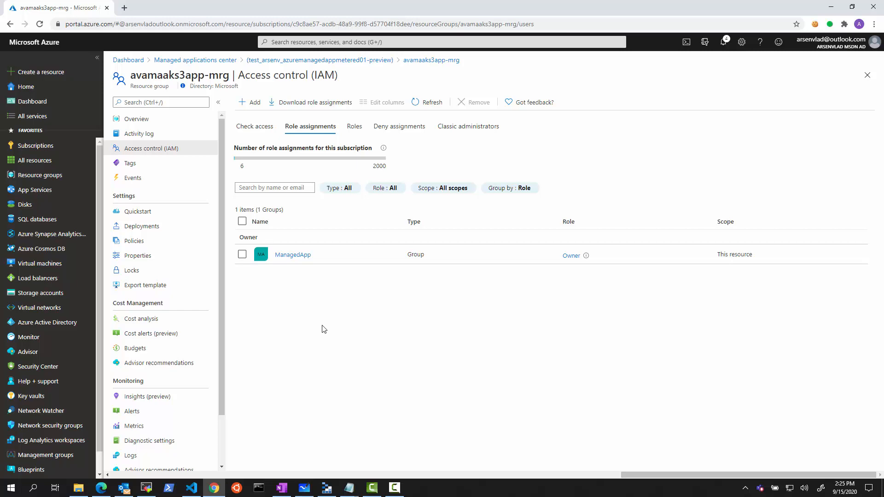
In Edge, examine the GET command and its tenantId parameter in the GitHub README's Publisher can Read and Delete Cross-Tenant Role Assignments section
left_click(101, 488)
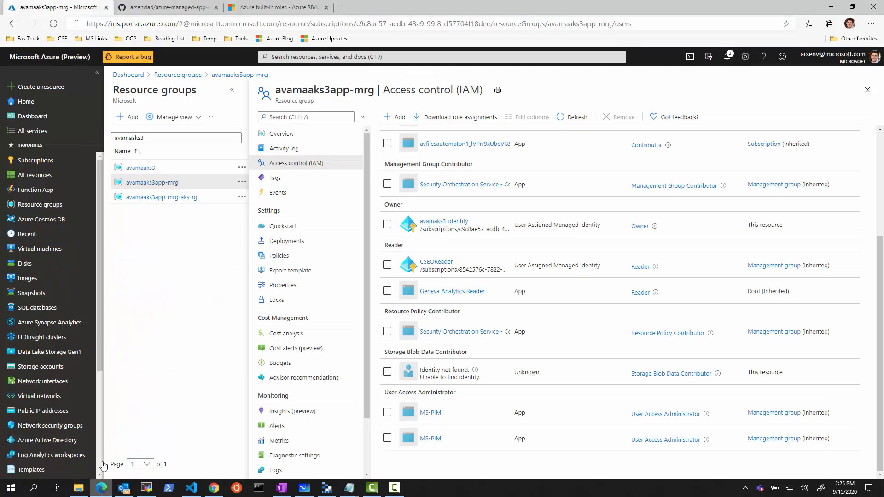
left_click(155, 6)
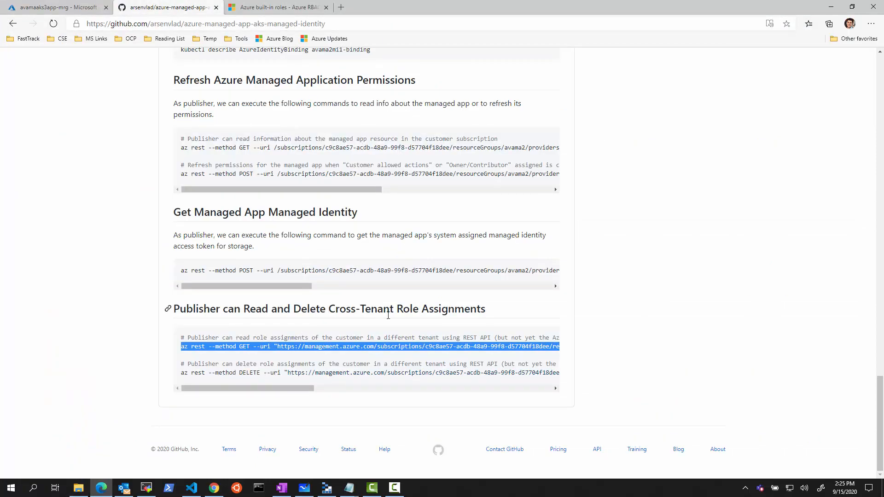
left_click(185, 353)
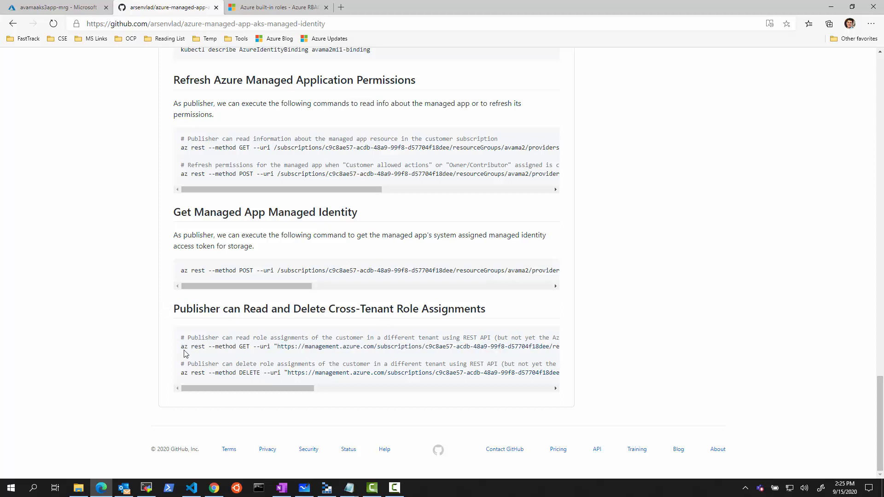
left_click_drag(180, 346, 201, 349)
double_click(245, 347)
left_click_drag(290, 391, 499, 403)
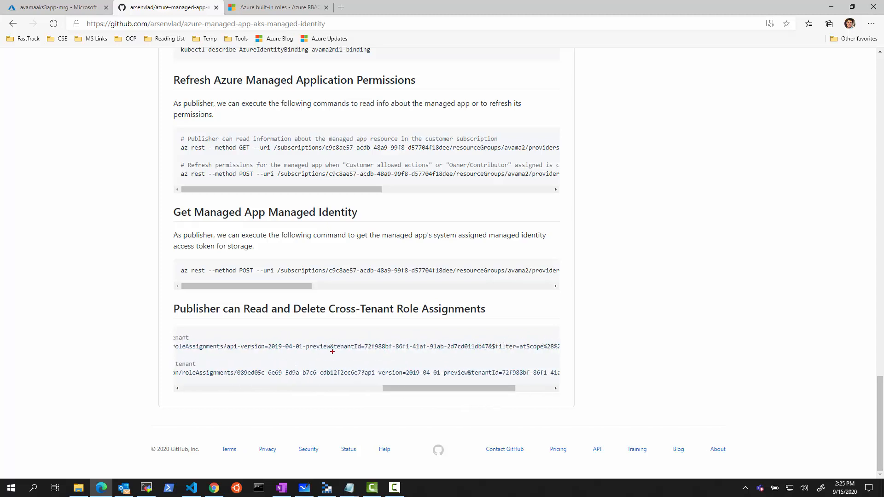
left_click_drag(328, 339, 496, 352)
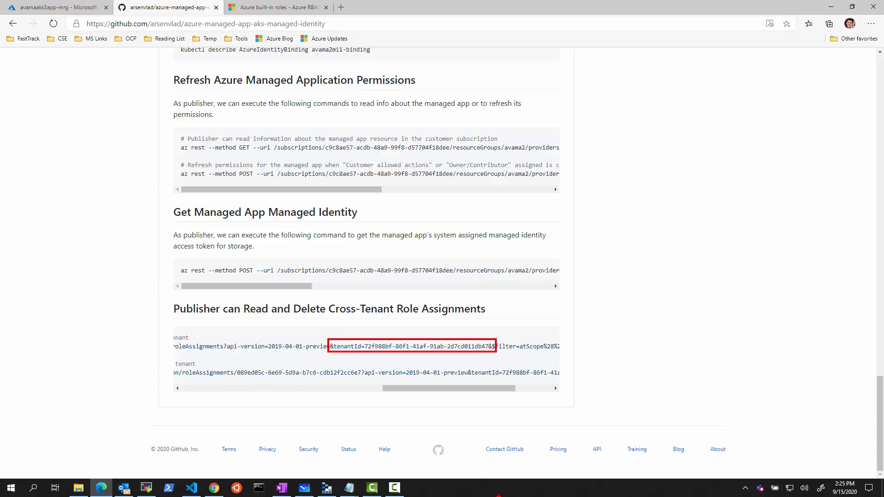
Copy the full az rest GET command for the avamaaks3app-mrg role assignments from the Notepad notes
left_click(353, 492)
scroll(429, 311, "down", 2)
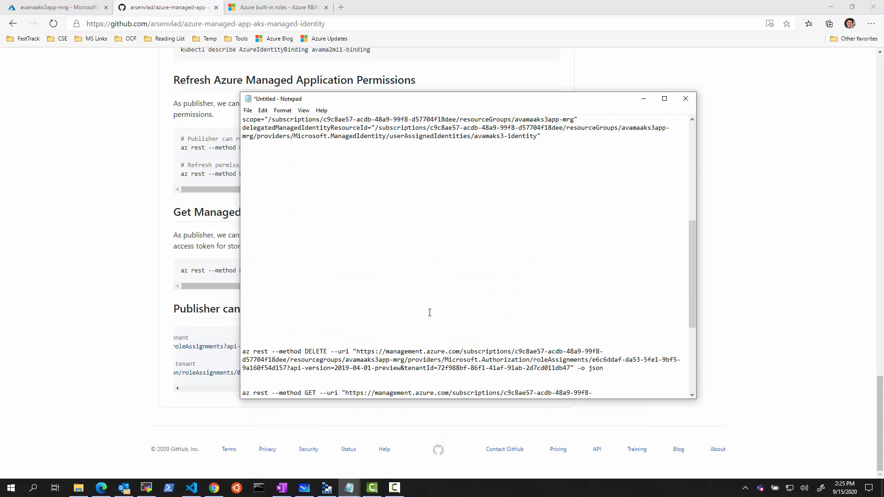
scroll(429, 312, "down", 7)
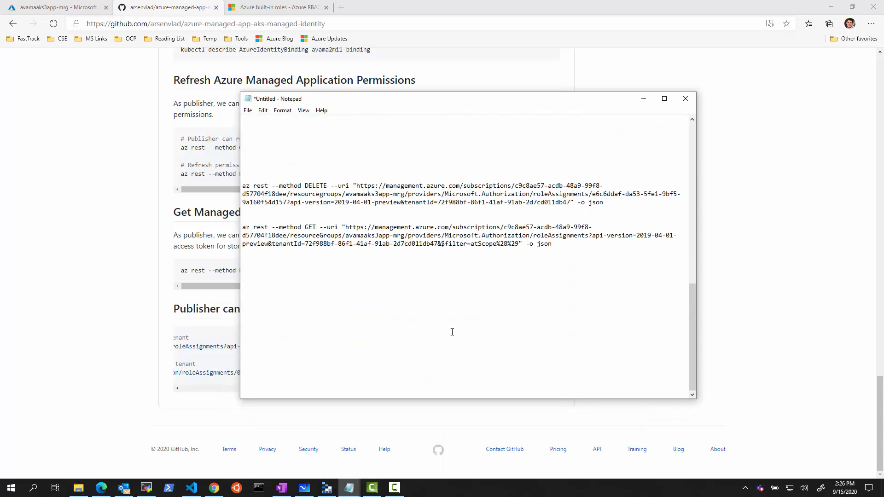
left_click_drag(553, 245, 238, 229)
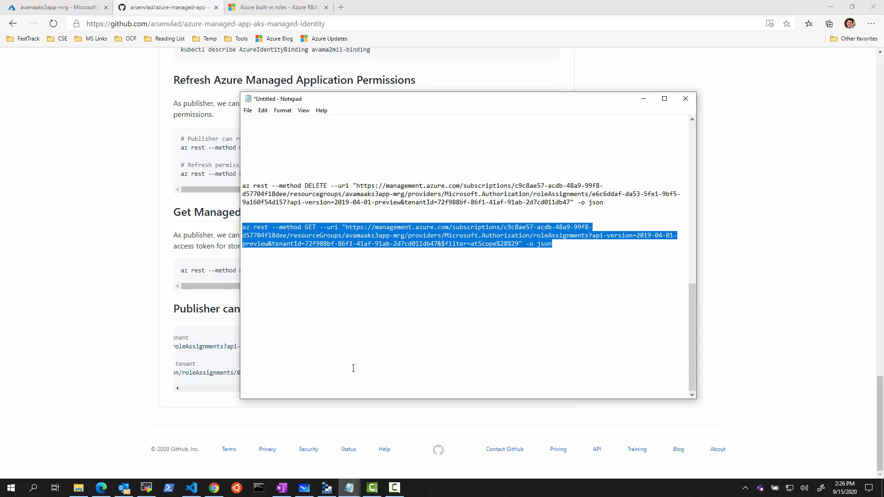
left_click(422, 225)
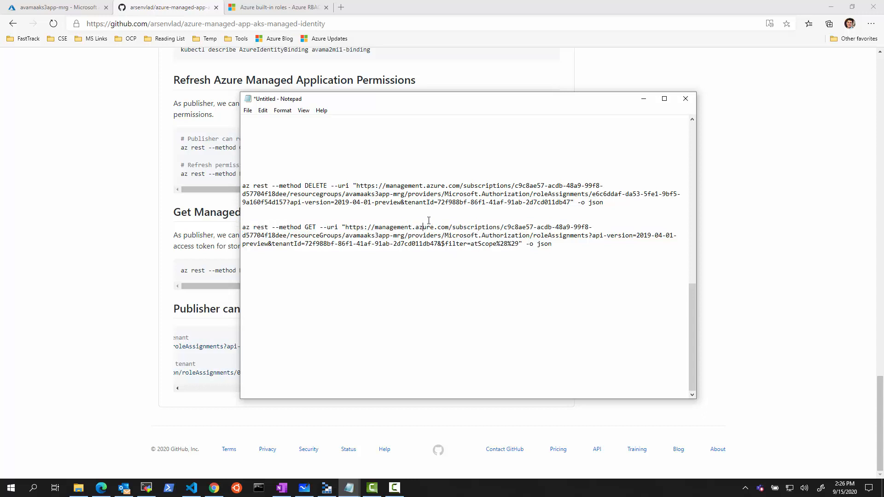
left_click_drag(346, 228, 583, 237)
left_click_drag(305, 244, 390, 244)
left_click_drag(555, 243, 243, 227)
key("ctrl+c")
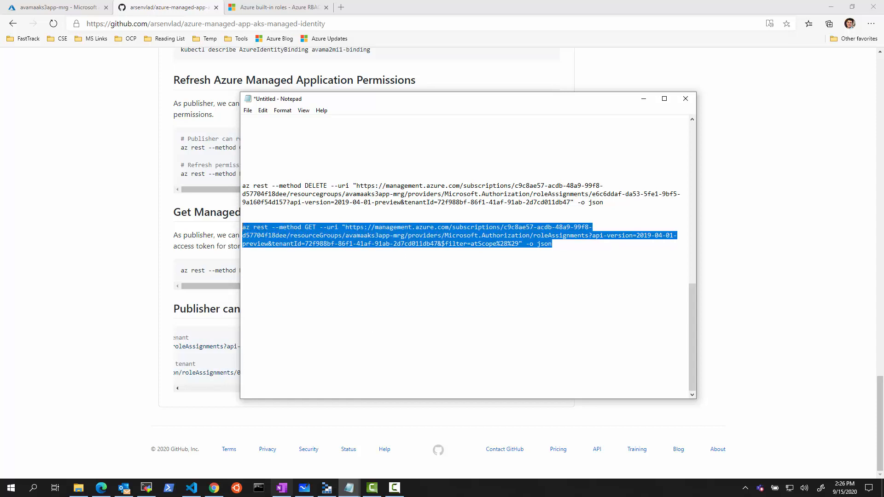
In Visual Studio Code, clear the terminal and run the copied az rest GET command with JSON output
left_click(191, 488)
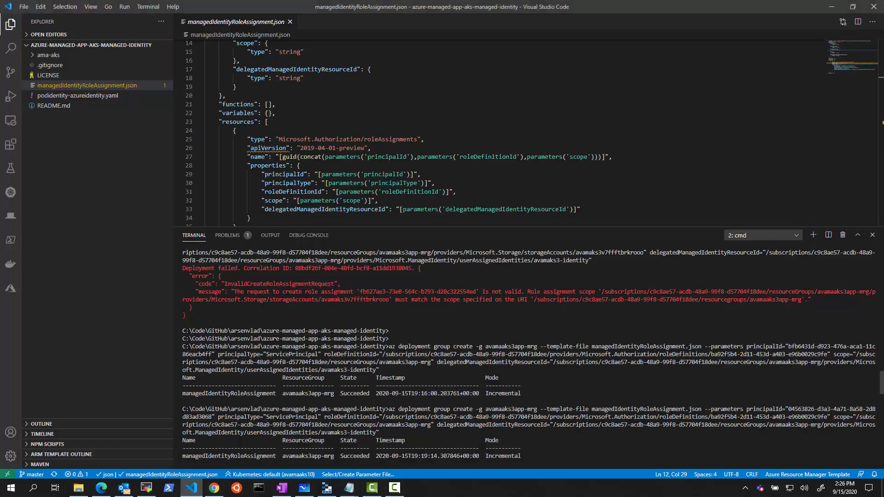
scroll(512, 456, "down", 10)
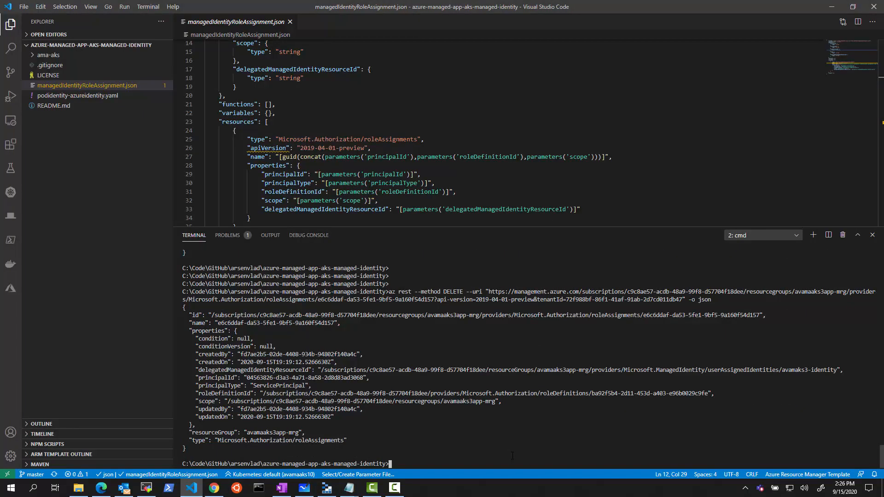
key("Return")
key("Return")
type("cls")
key("Return")
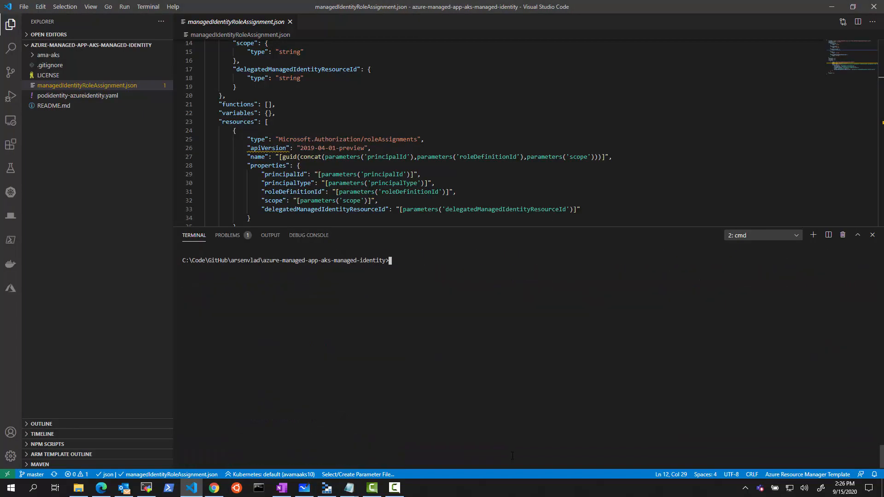
key("ctrl+v")
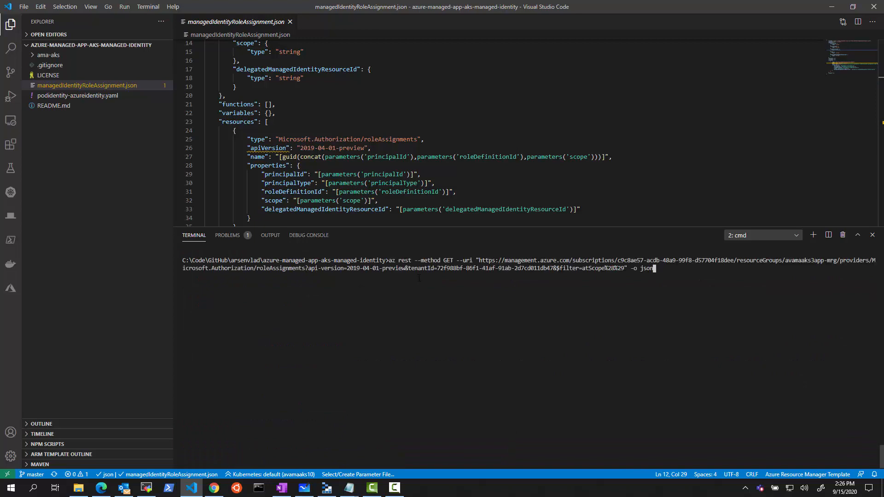
key("Return")
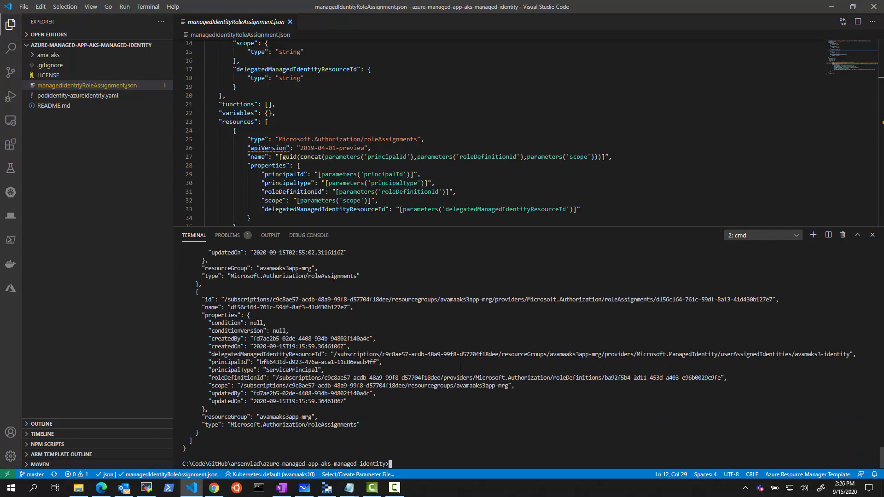
Enlarge the terminal and examine the principalId of each role assignment returned for avamaaks3app-mrg
scroll(459, 367, "up", 4)
left_click_drag(456, 226, 455, 93)
scroll(470, 259, "up", 3)
scroll(469, 259, "up", 5)
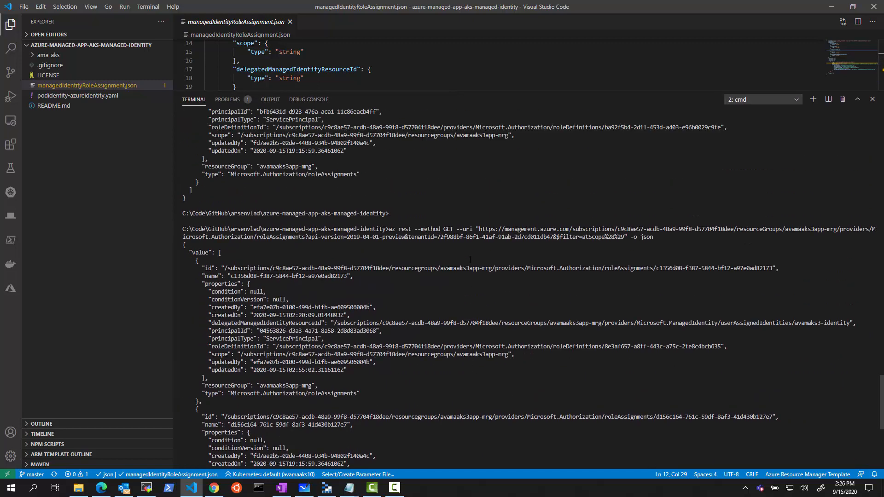
scroll(500, 335, "down", 2)
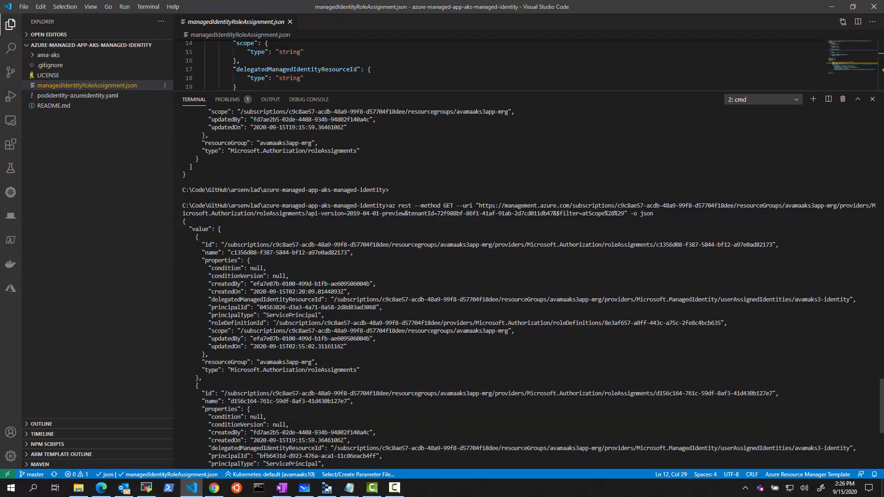
left_click_drag(260, 307, 374, 307)
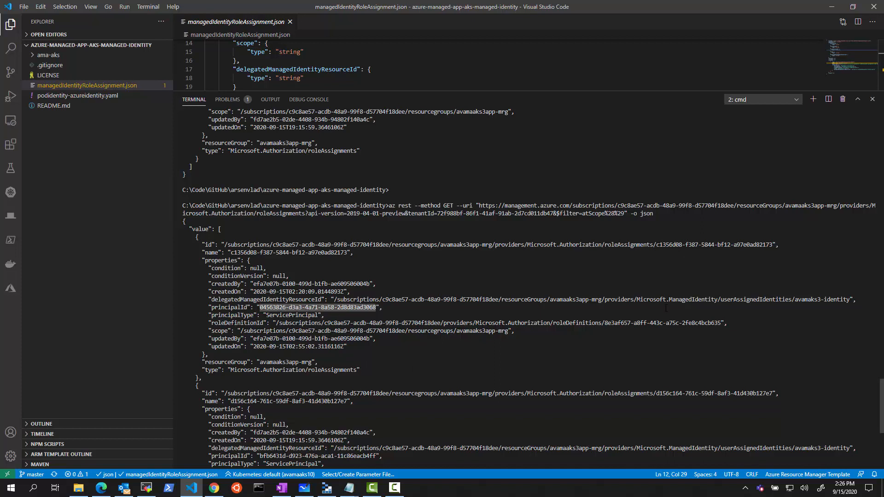
scroll(550, 401, "down", 6)
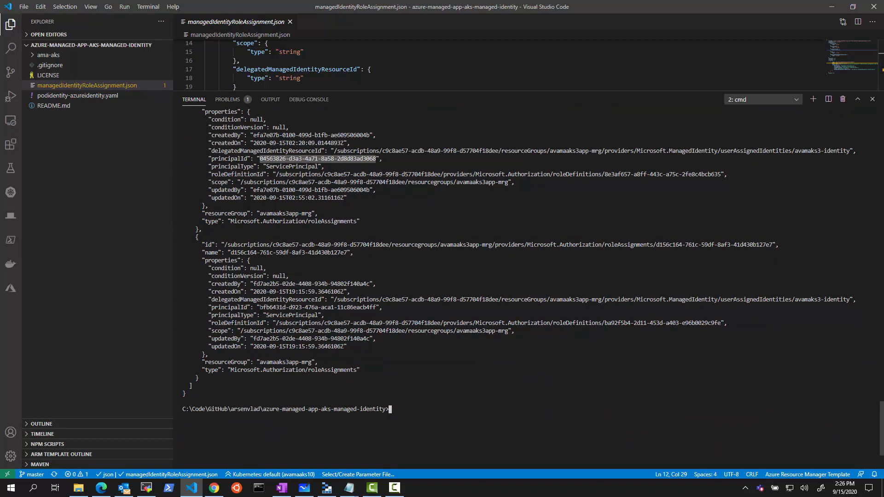
left_click_drag(259, 308, 373, 307)
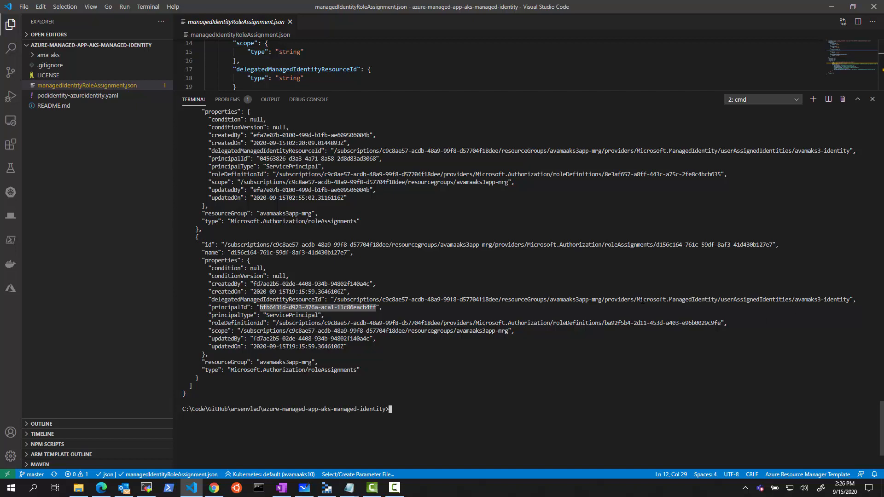
Compare the last returned assignment's roleDefinitionId with the roleDefinitionId in Notepad's deployment command
left_click_drag(604, 323, 612, 323)
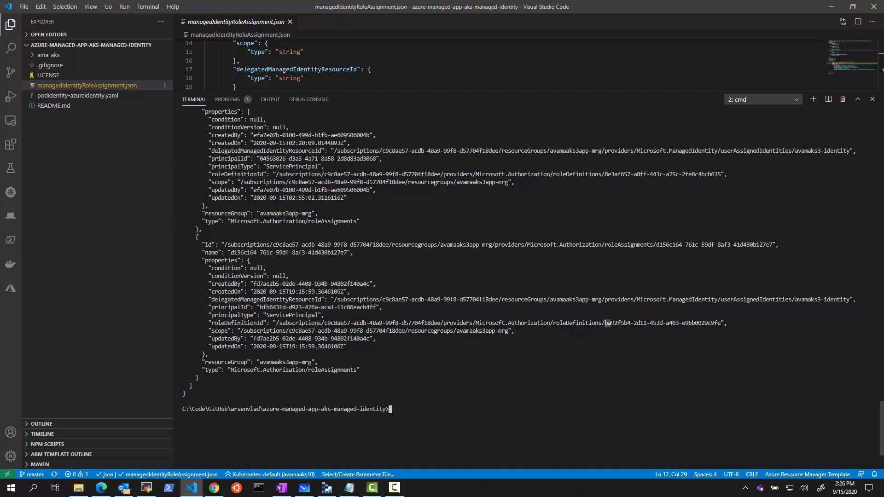
mouse_move(349, 487)
left_click(402, 462)
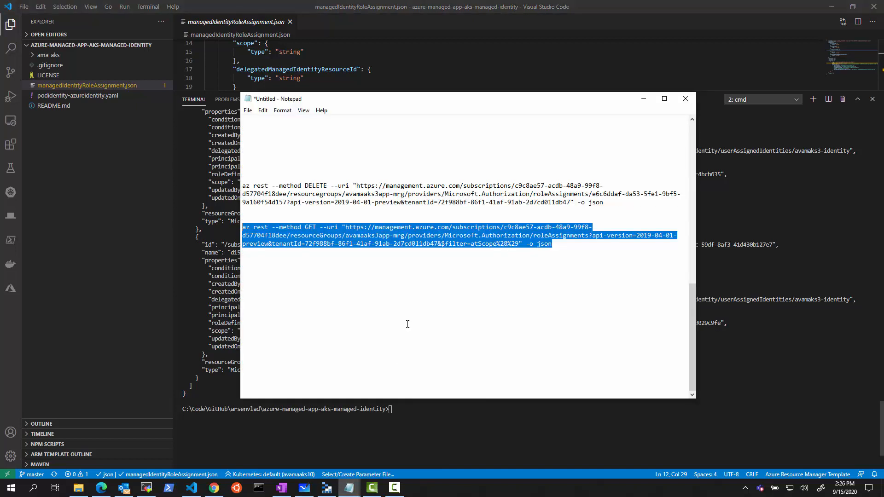
scroll(416, 277, "up", 2)
scroll(416, 276, "up", 6)
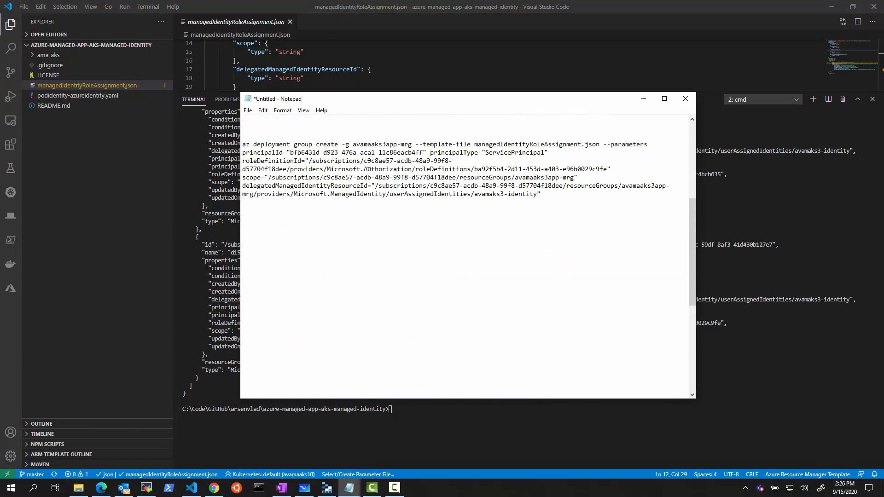
left_click_drag(474, 169, 484, 171)
left_click(643, 99)
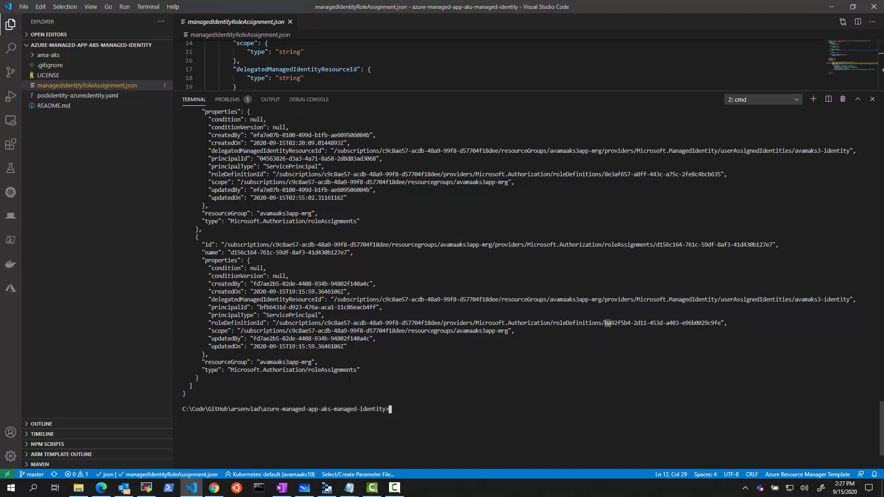
Replace the role assignment ID in Notepad's DELETE command with the last returned assignment's name, d156c164-761c-59df-8af3-41d430b127e7
left_click_drag(210, 385, 162, 238)
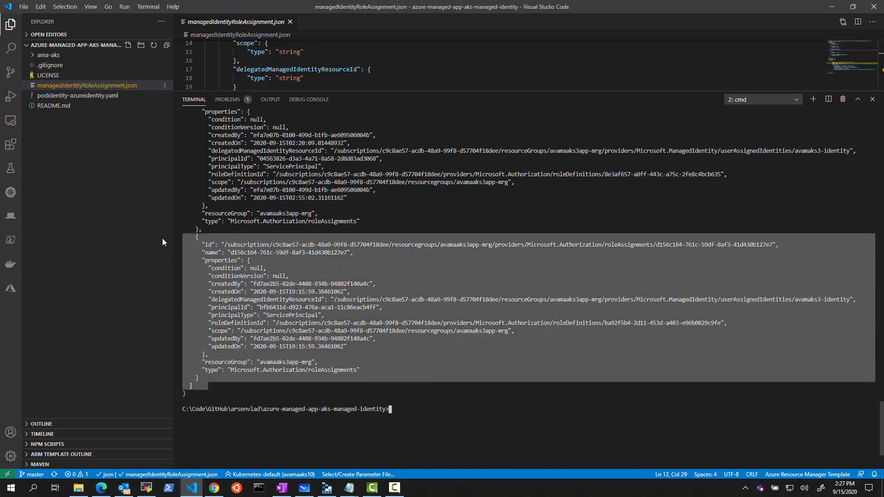
left_click(343, 317)
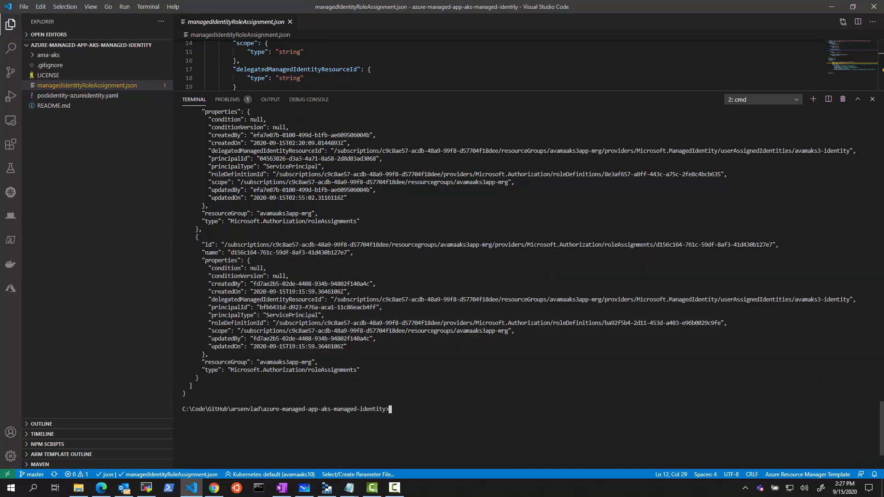
left_click_drag(232, 253, 347, 253)
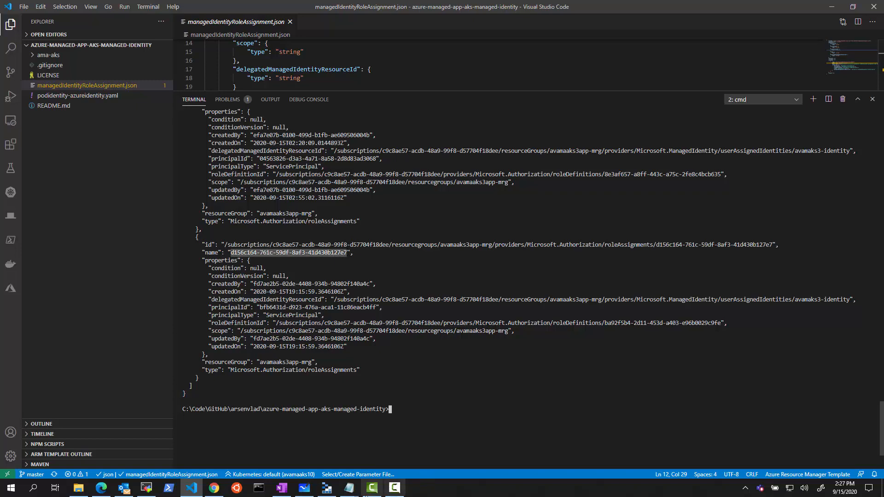
mouse_move(349, 487)
left_click(357, 455)
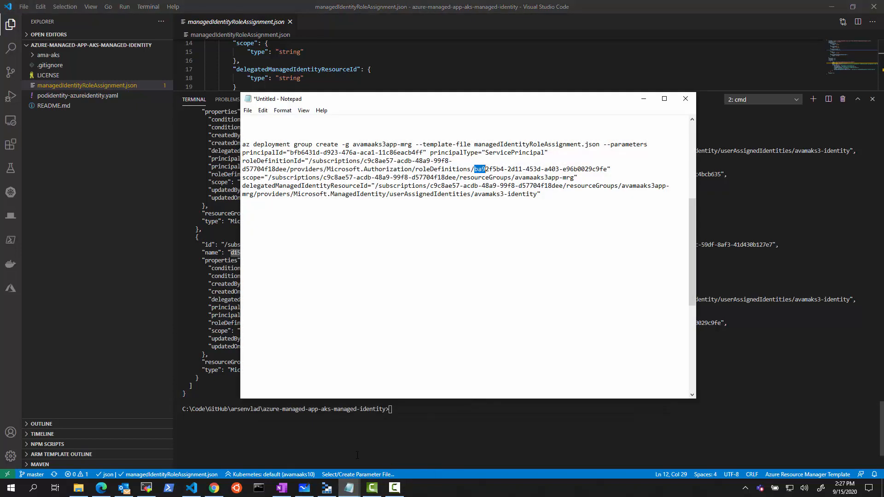
left_click(348, 487)
left_click(471, 300)
scroll(474, 304, "down", 5)
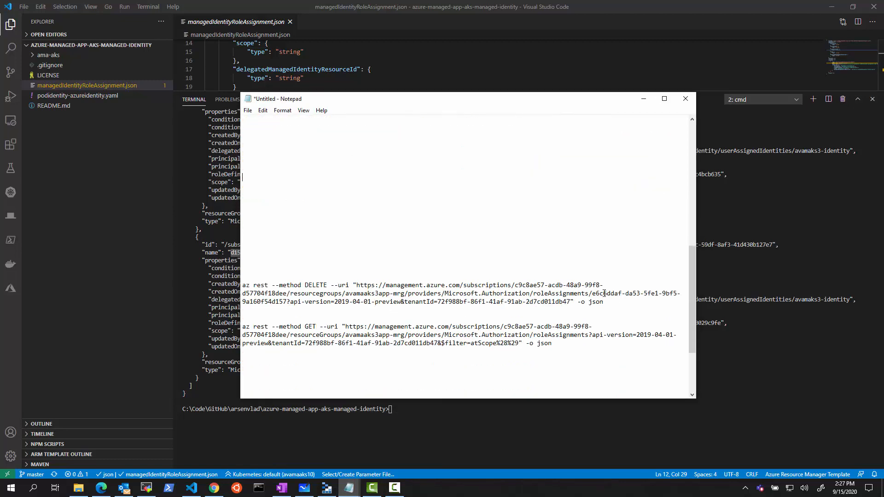
left_click_drag(592, 293, 288, 303)
type("d156c164-761c-59df-8af3-41d430b127e7")
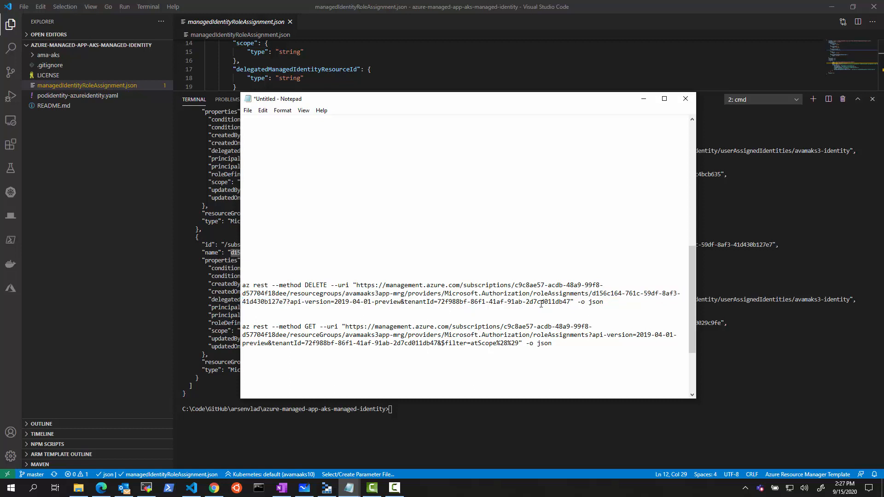
Check the DELETE command's API version and tenantId parameters and copy the whole command from Notepad
left_click_drag(570, 301, 323, 302)
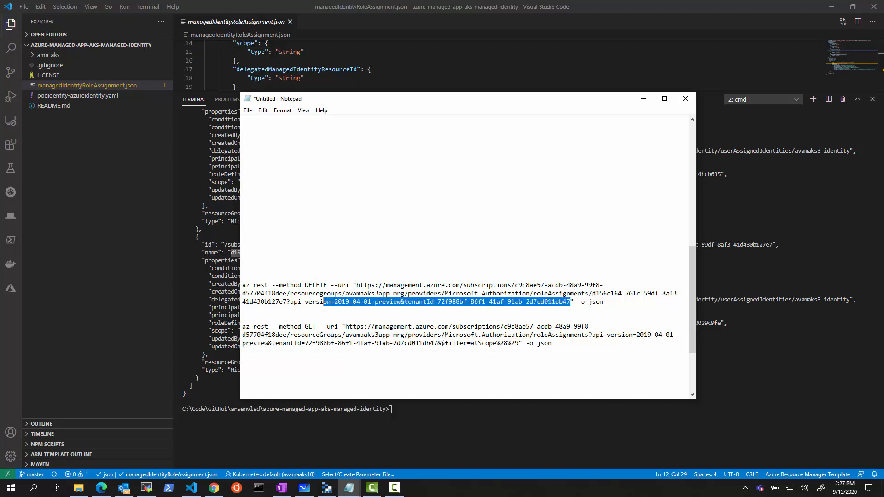
left_click_drag(612, 302, 242, 286)
key("ctrl+c")
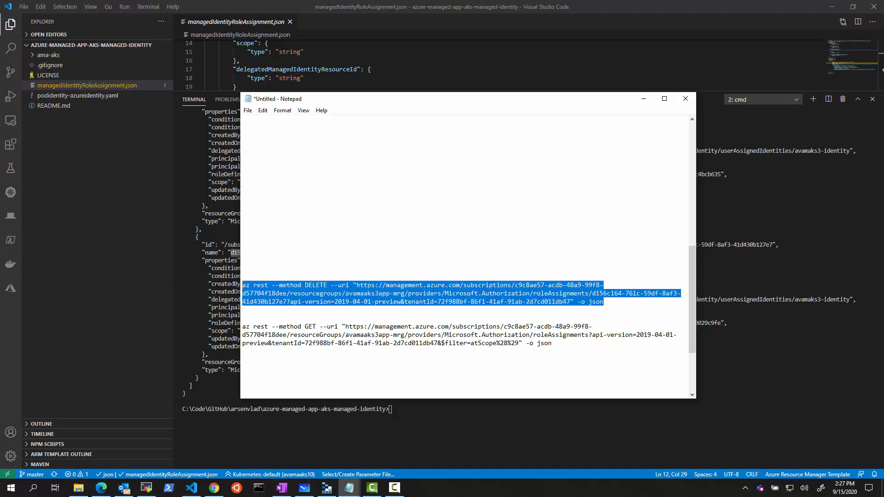
Switch to VS Code, run the copied az rest DELETE command in the terminal, and rerun the GET command for avamaaks3app-mrg's role assignments
left_click(406, 435)
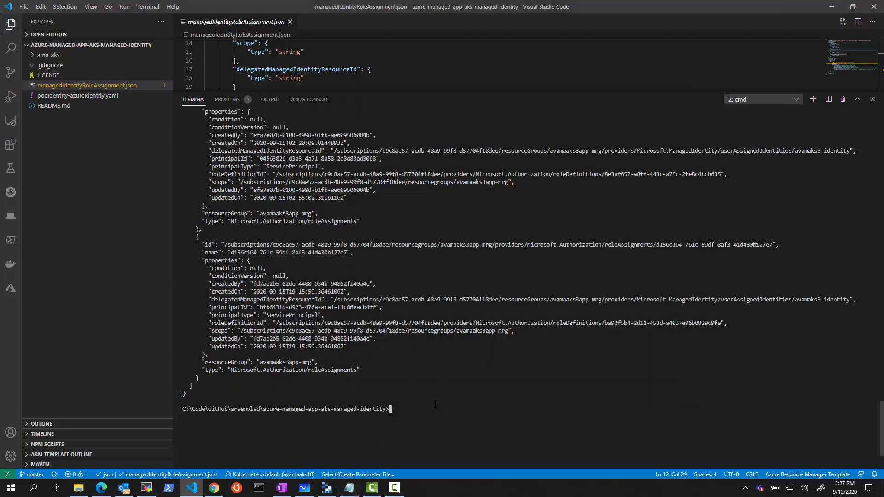
key("ctrl+v")
key("Return")
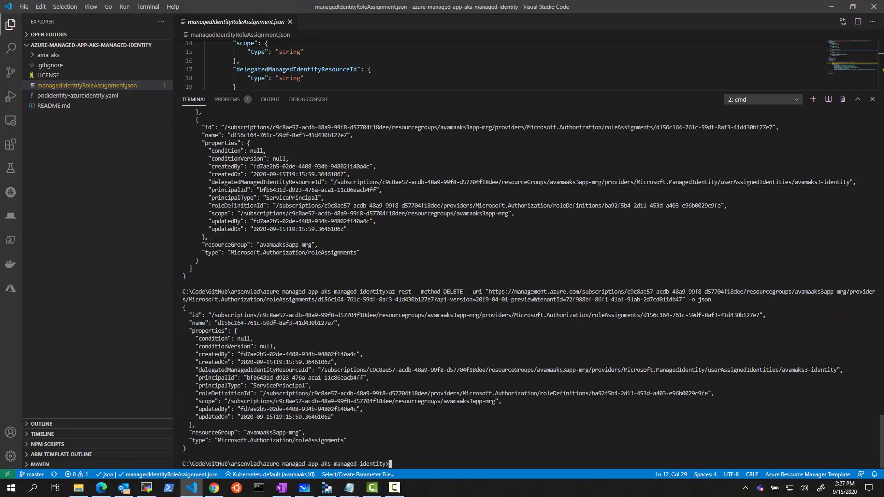
key("Up")
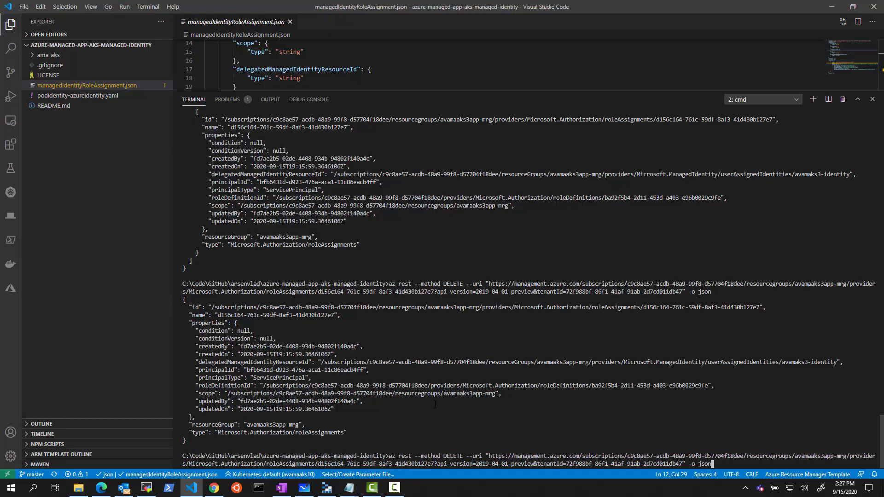
key("Up")
key("Return")
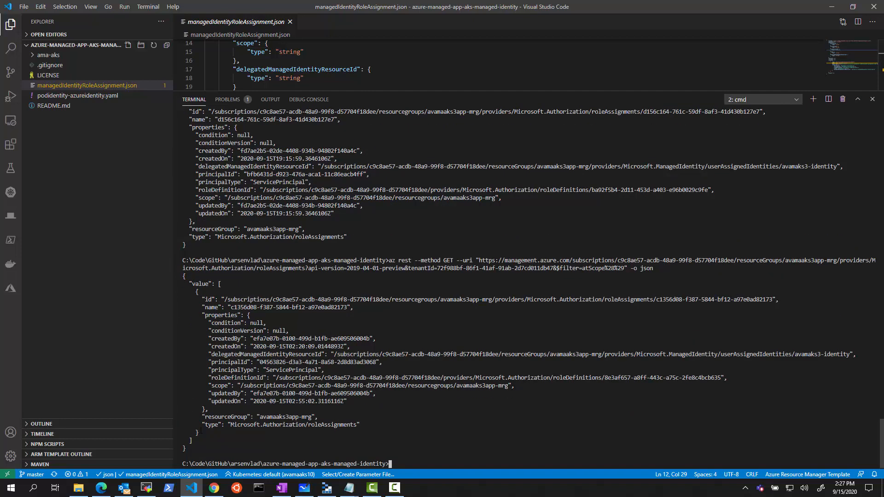
Switch to the Azure portal in Edge, refresh avamaaks3app-mrg's role assignments, and check which ones remain
left_click(101, 487)
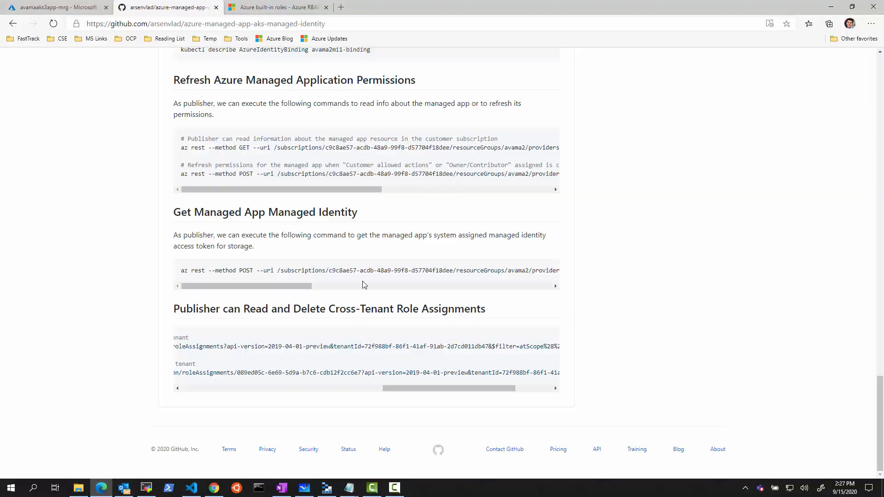
left_click(75, 8)
left_click(572, 117)
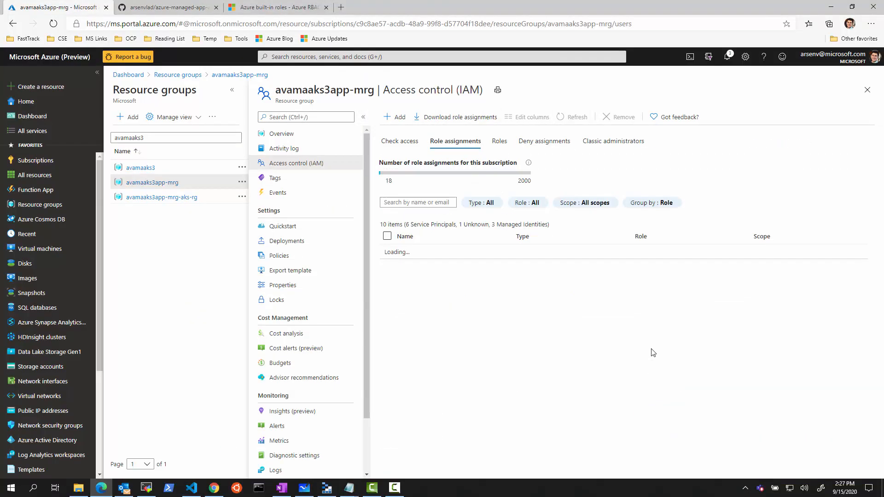
scroll(518, 425, "down", 3)
scroll(518, 424, "down", 1)
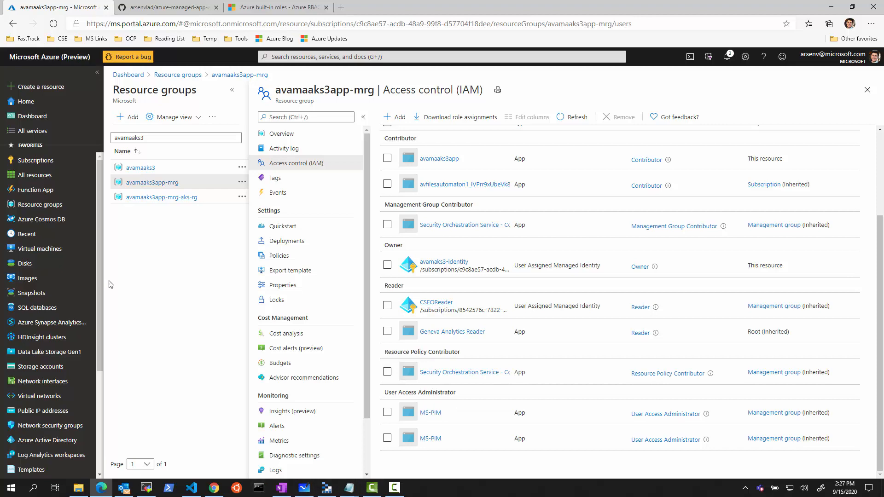
Examine the API version and tenantId parameters of the cross-tenant role assignment delete command in the GitHub README
left_click(157, 7)
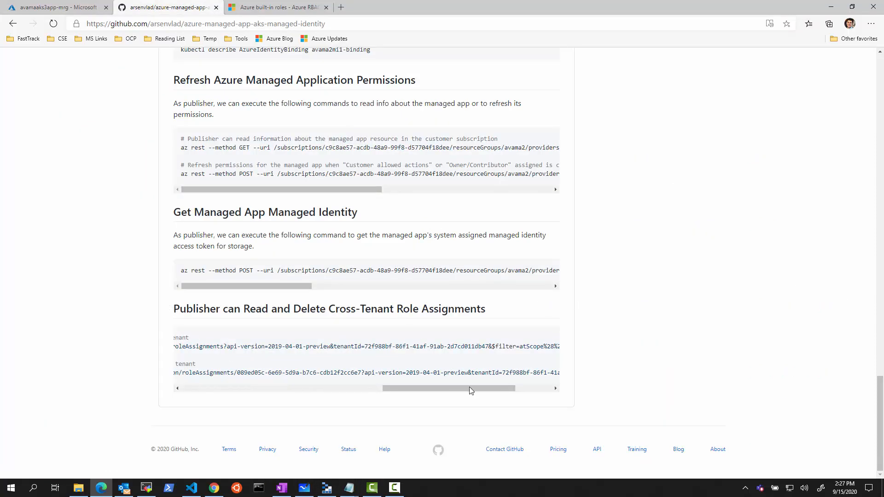
scroll(460, 381, "right", 3)
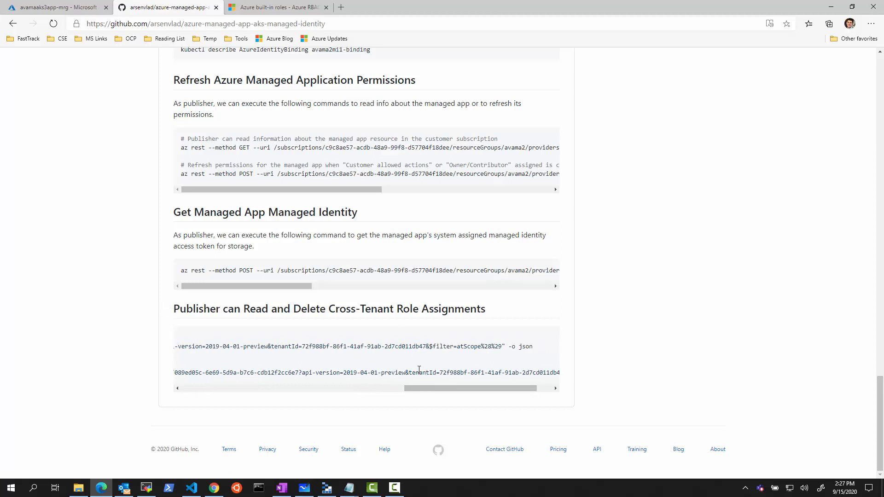
left_click_drag(404, 367, 555, 385)
key("Escape")
Open avamaks3-identity from the avamaaks3app-mrg resource group in the Azure portal and copy its Object ID
left_click(58, 8)
left_click(867, 90)
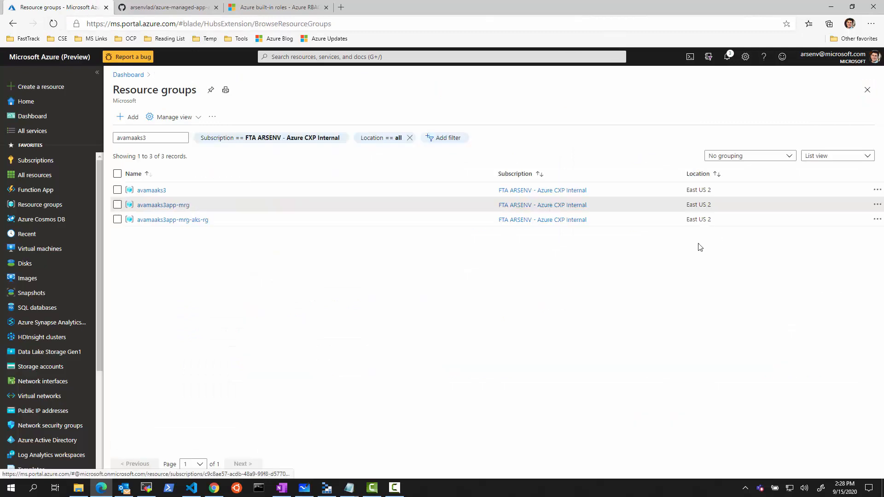
left_click(152, 205)
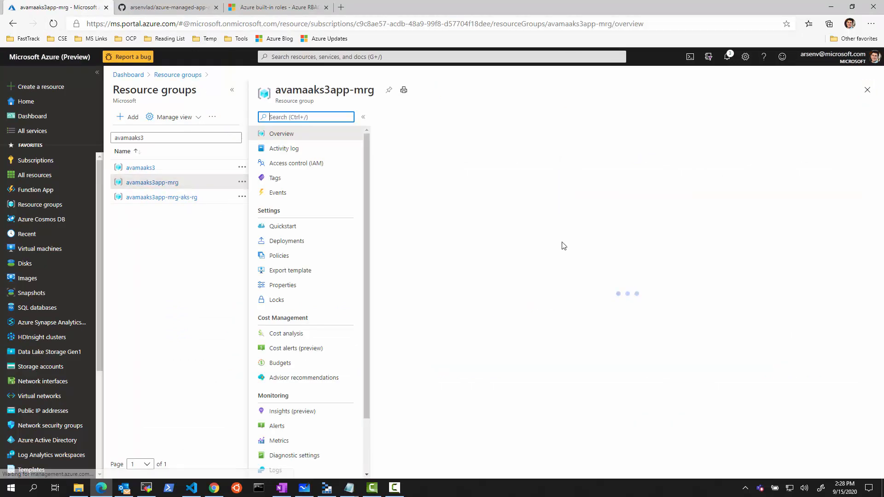
left_click(416, 259)
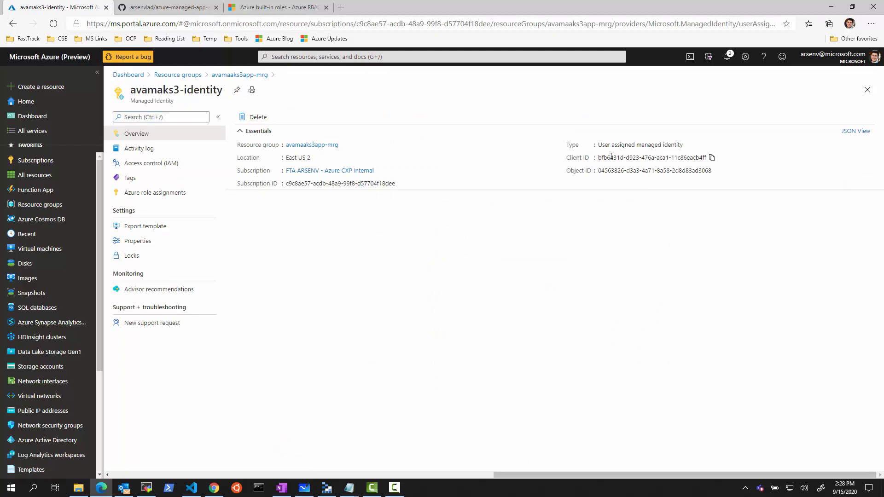
left_click_drag(599, 158, 706, 158)
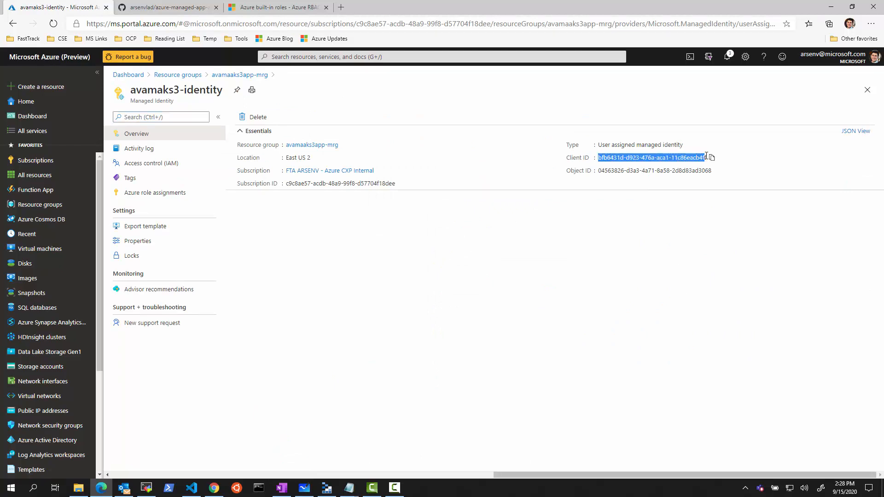
triple_click(641, 170)
key("ctrl+c")
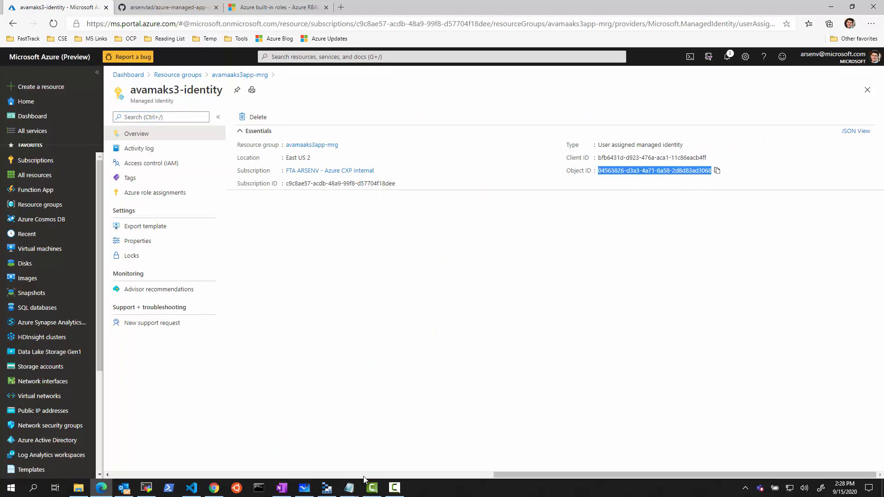
Replace the principalId in Notepad's deployment command with 04563826-d3a3-4a71-8a58-2d8d83ad3068 and copy the whole command
left_click(349, 488)
left_click(370, 478)
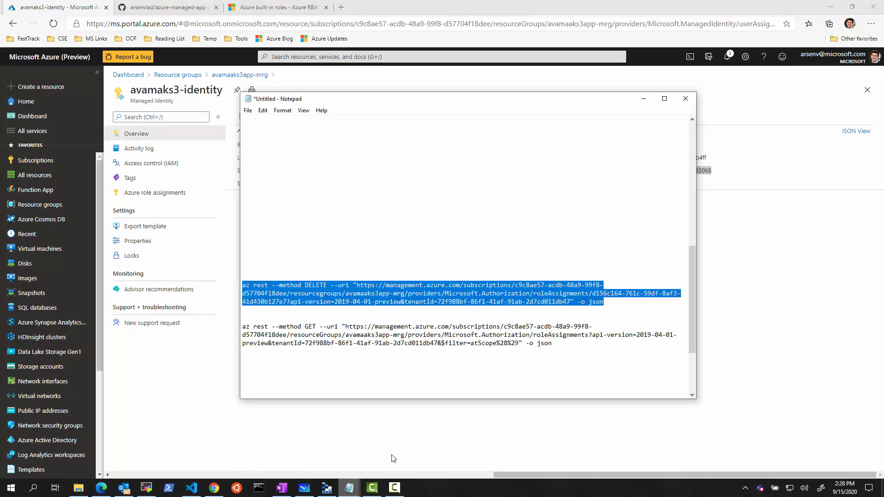
scroll(390, 362, "down", 10)
scroll(390, 353, "up", 1)
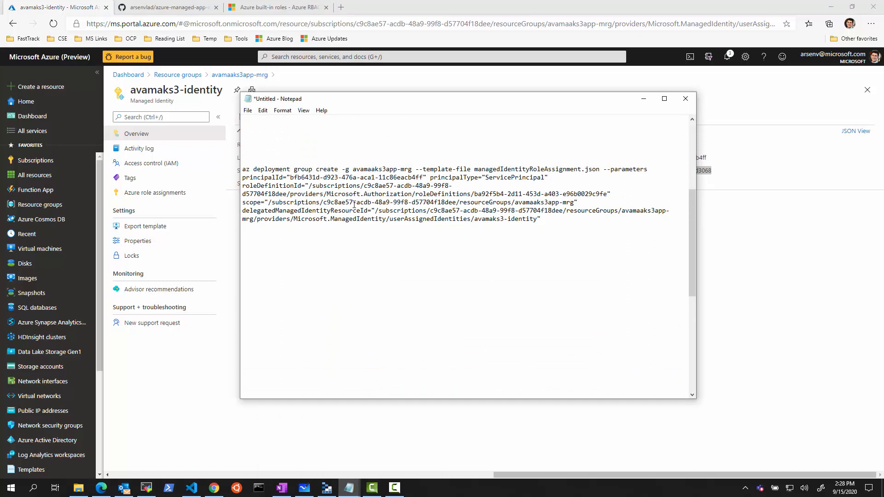
left_click_drag(291, 178, 422, 180)
key("ctrl+v")
left_click_drag(554, 219, 173, 162)
key("ctrl+c")
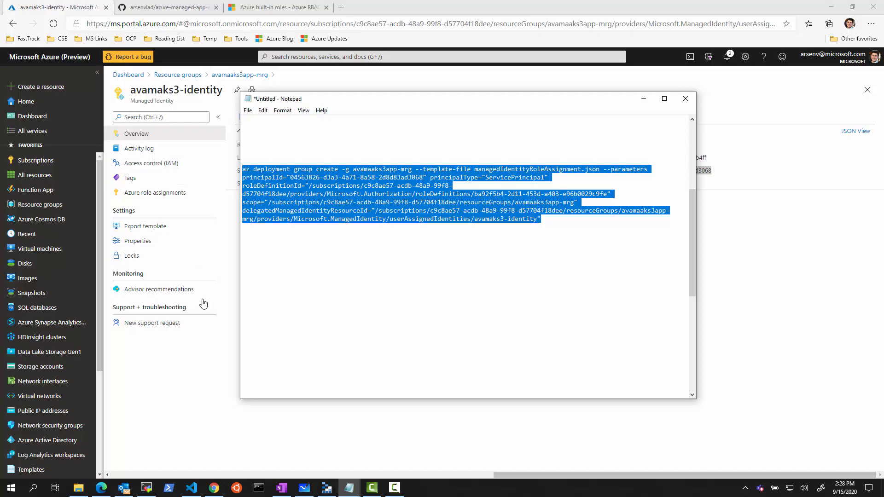
Run the copied managedIdentityRoleAssignment.json deployment command against avamaaks3app-mrg in the VS Code terminal
left_click(192, 488)
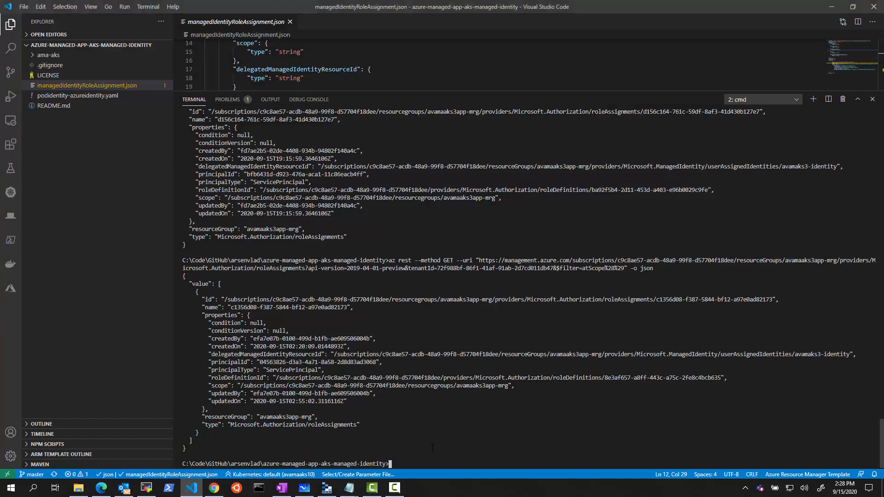
key("ctrl+v")
key("Return")
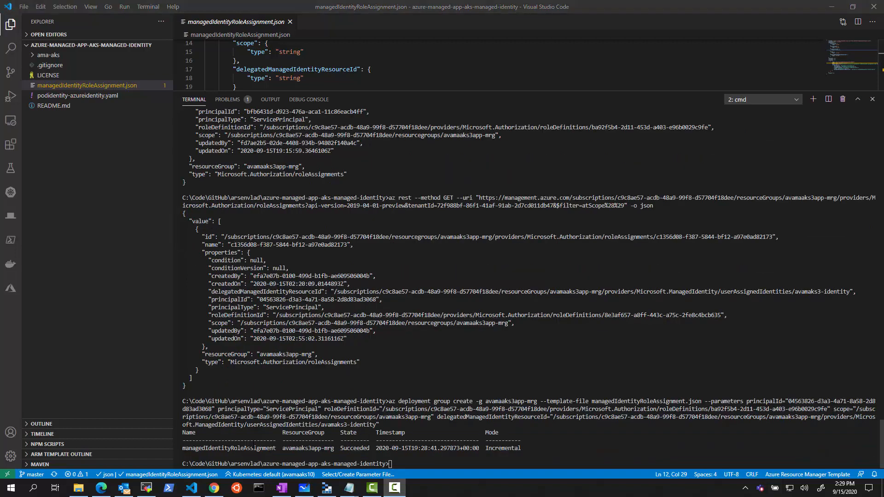
Open avamaaks3app-mrg's role assignments in the Azure portal and check for avamaks3-identity under Storage Blob Data Contributor
left_click(101, 488)
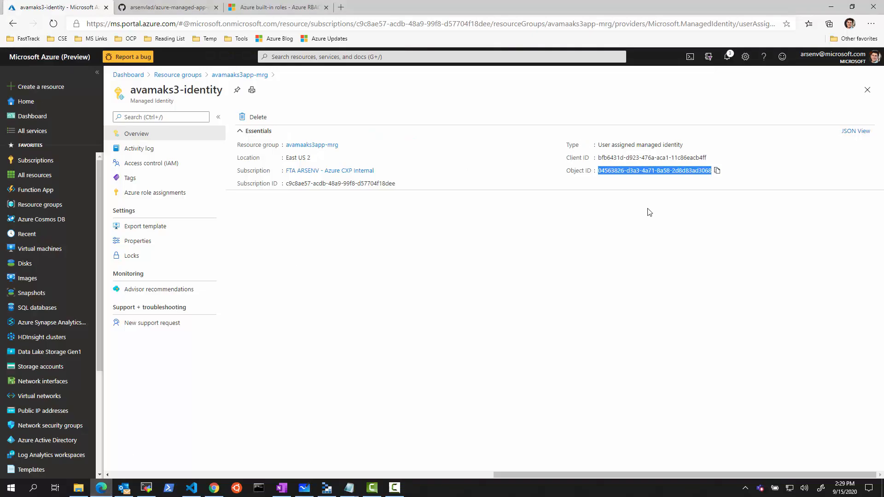
left_click(865, 91)
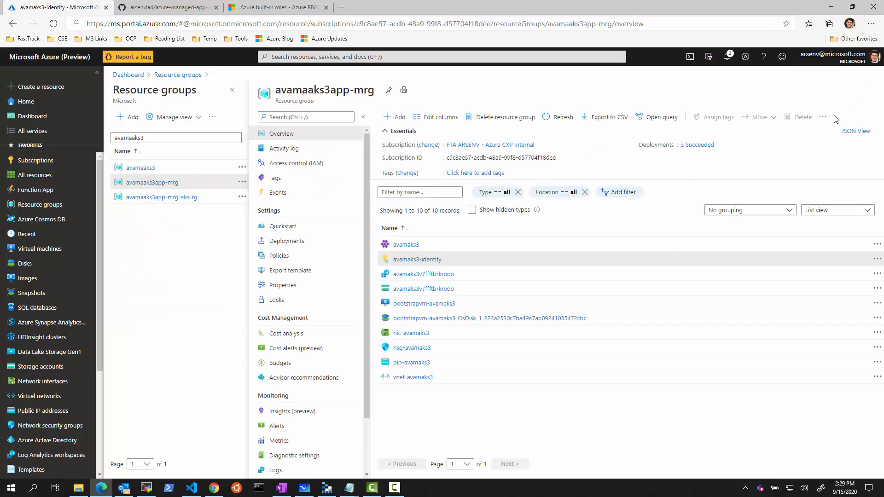
left_click(308, 166)
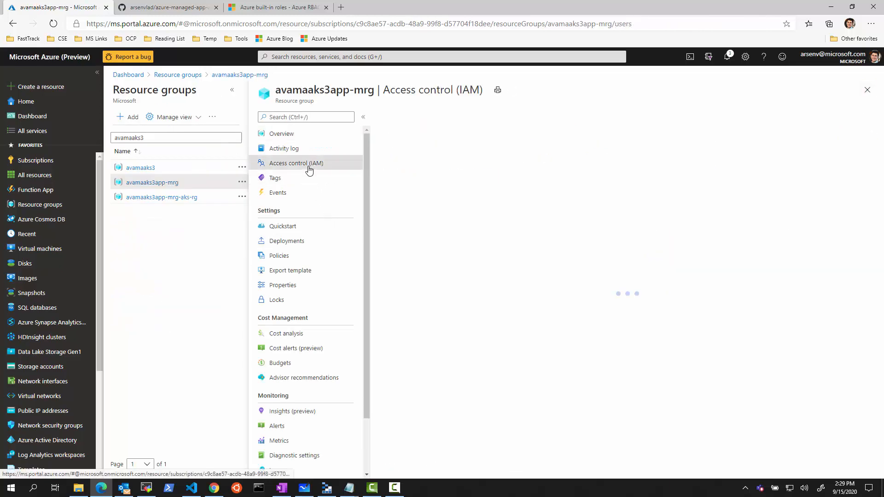
left_click(457, 145)
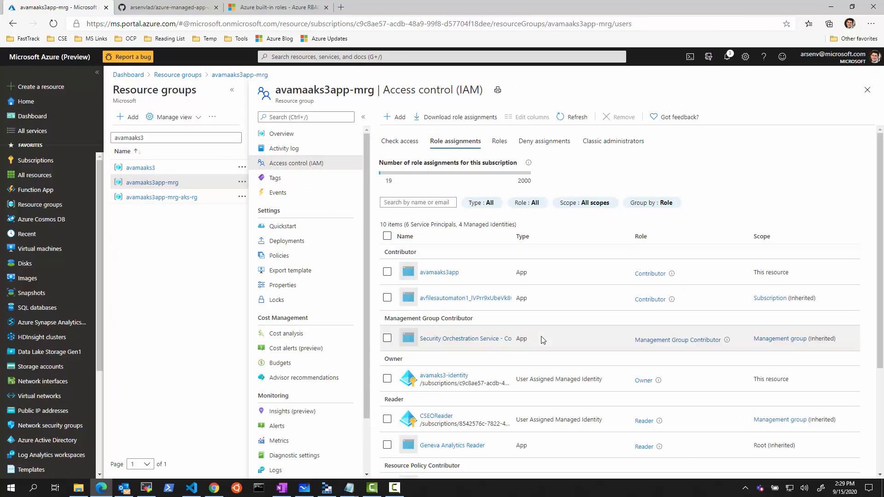
scroll(588, 381, "down", 4)
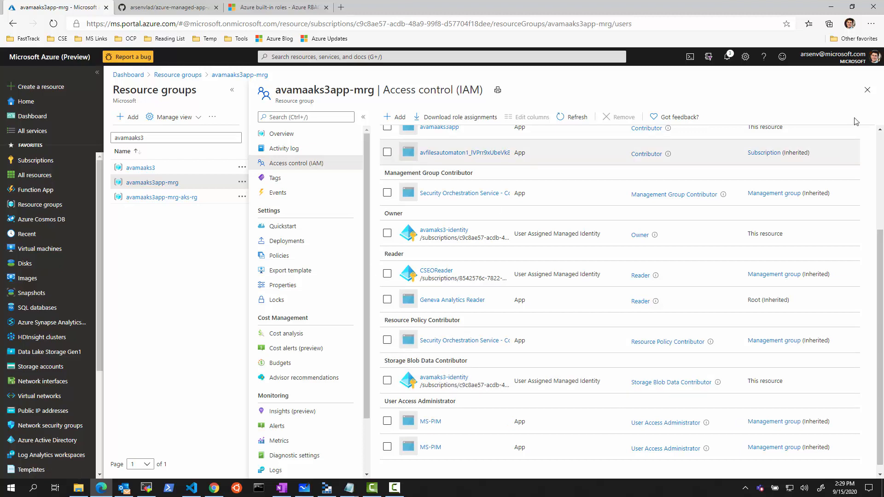
scroll(417, 202, "up", 4)
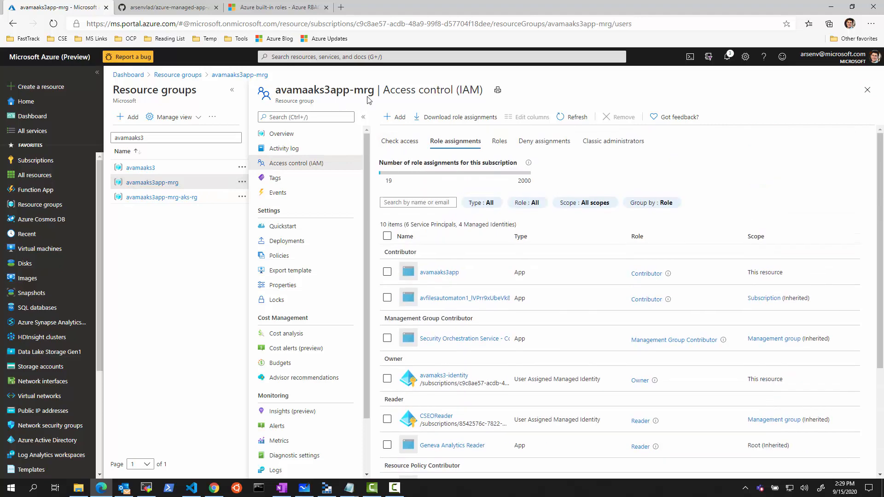
Enlarge the editor in VS Code and examine the Microsoft.Authorization/roleAssignments resource type in managedIdentityRoleAssignment.json
left_click(191, 487)
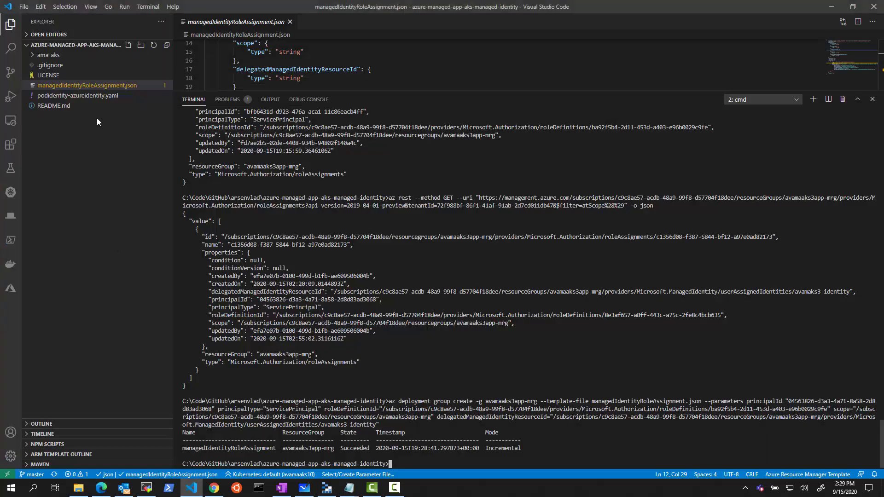
scroll(369, 184, "up", 10)
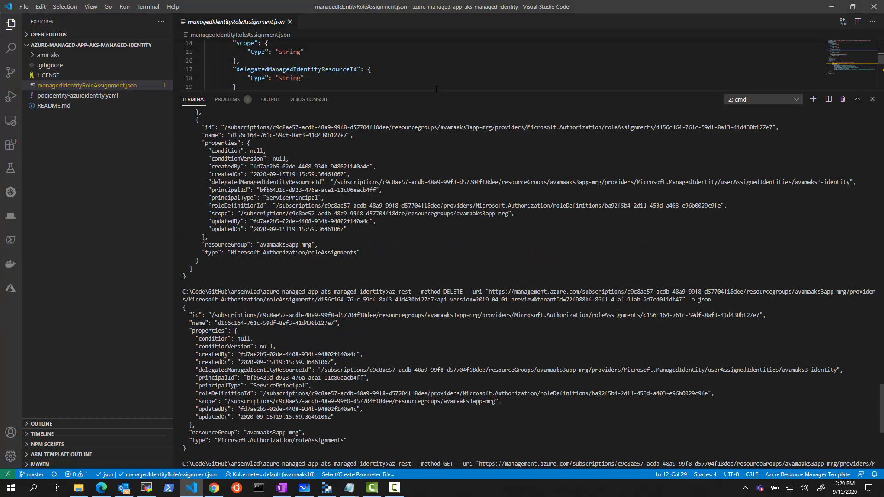
left_click_drag(435, 92, 407, 330)
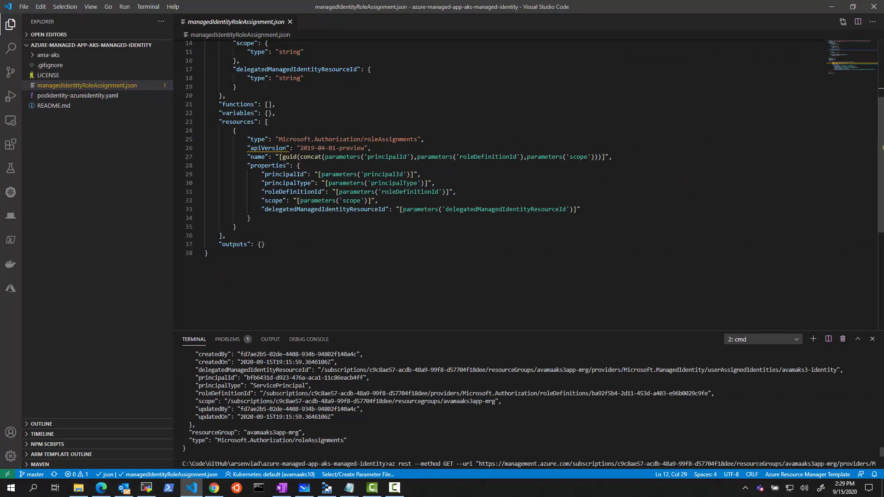
left_click_drag(279, 139, 421, 139)
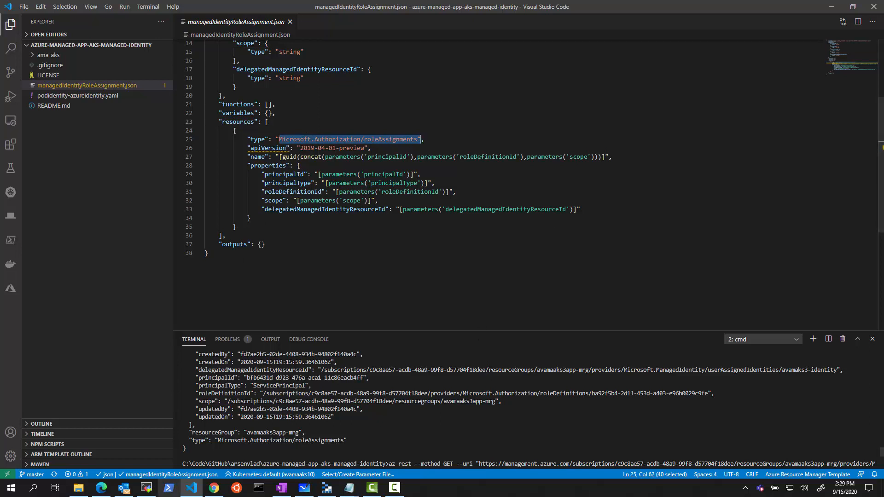
Open the avamaks3v7ffftbrkrooo storage account's role assignments in the Azure portal and check the scope of avamaks3-identity's assignments
left_click(101, 488)
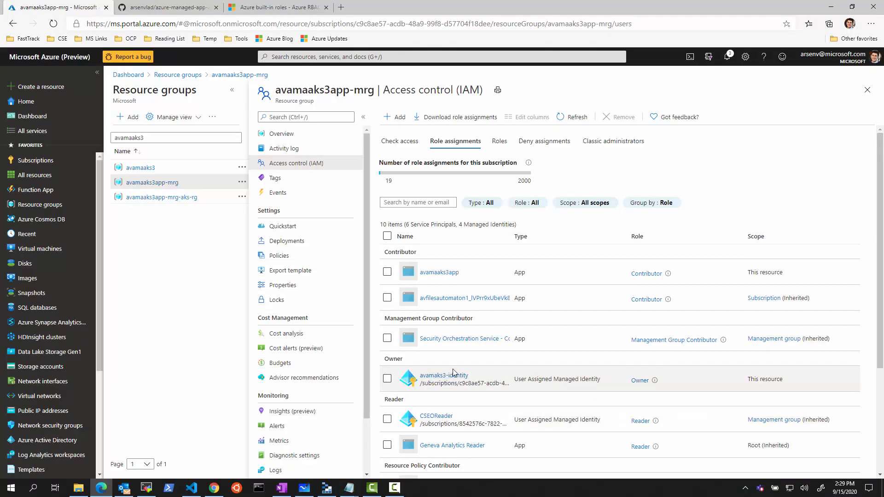
left_click(867, 89)
left_click(161, 205)
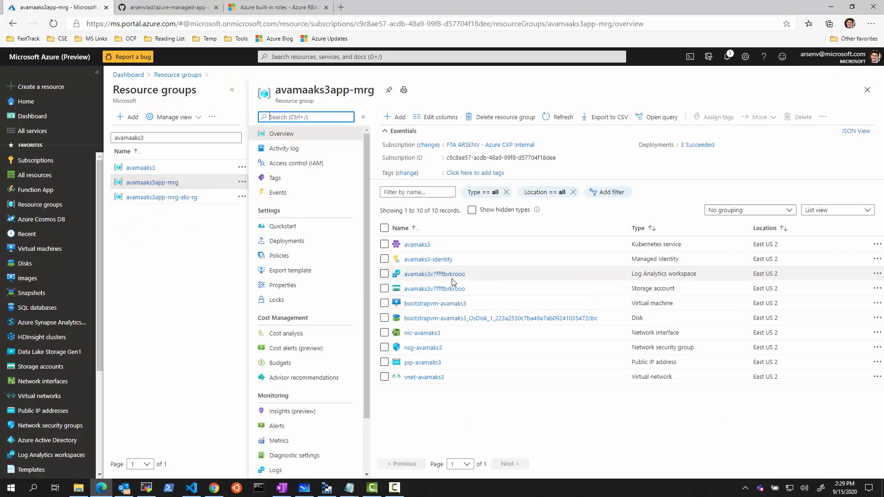
left_click(453, 291)
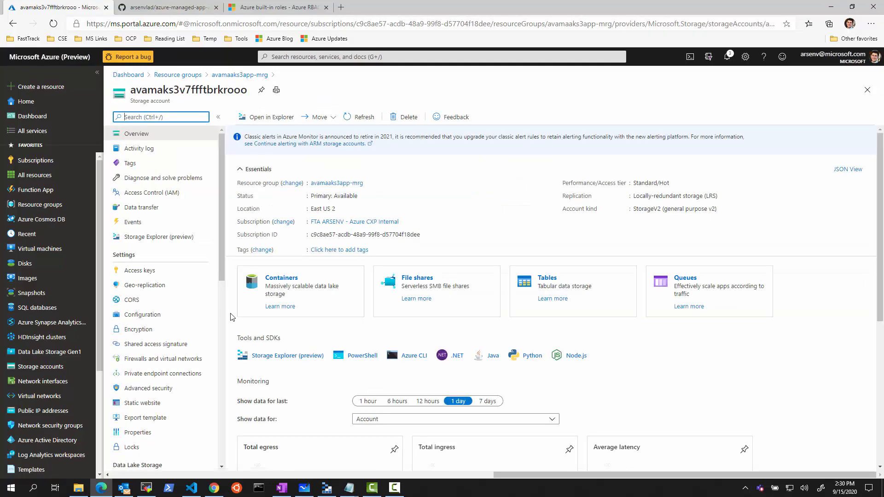
left_click(152, 192)
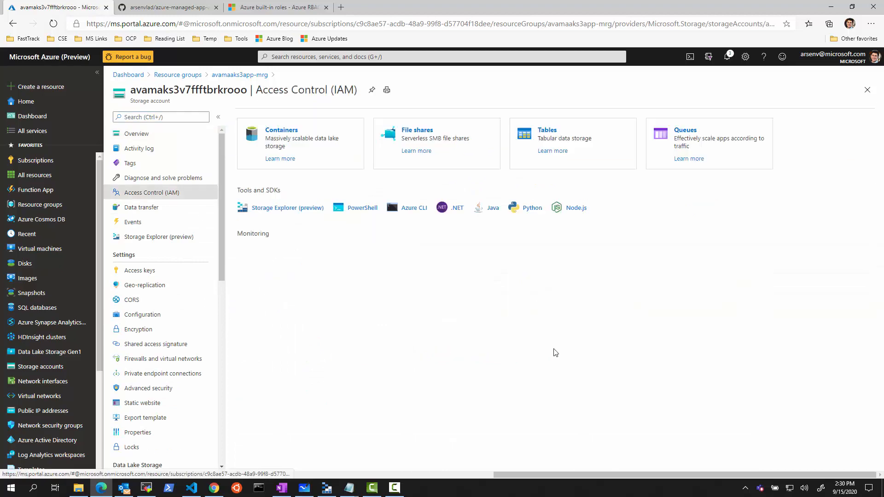
left_click(304, 141)
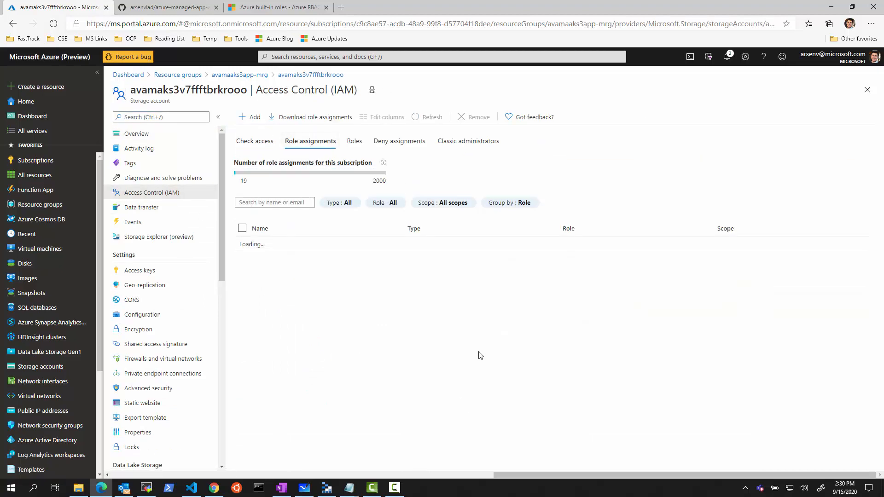
scroll(511, 374, "down", 4)
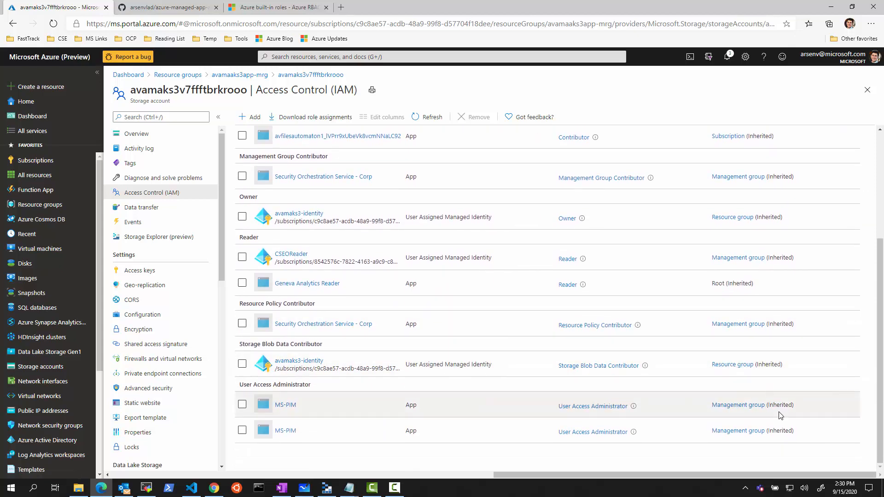
Review the azure-managed-app-aks-managed-identity README on GitHub, from the cross-tenant role assignment commands back to the AKS credentials section
scroll(764, 403, "up", 4)
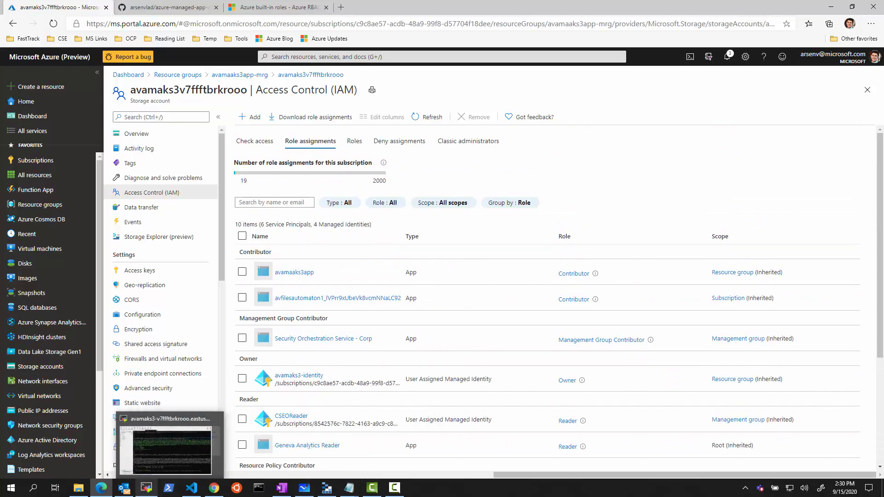
left_click(160, 4)
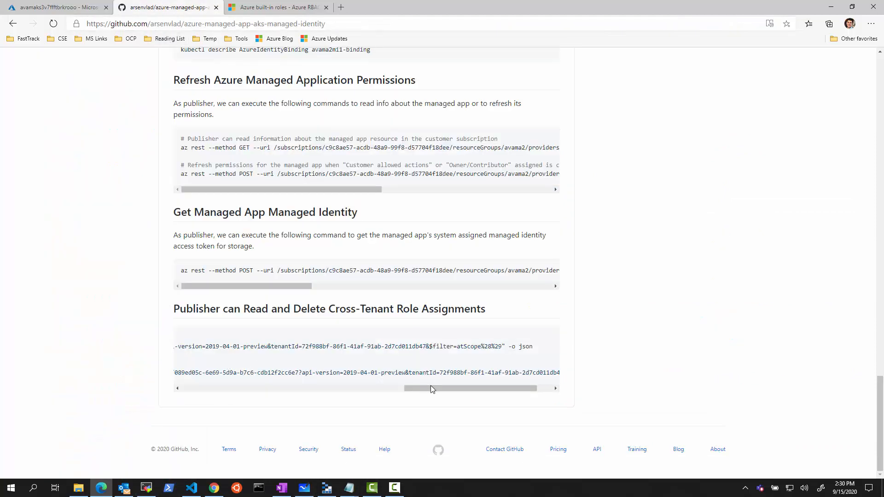
left_click_drag(433, 389, 168, 387)
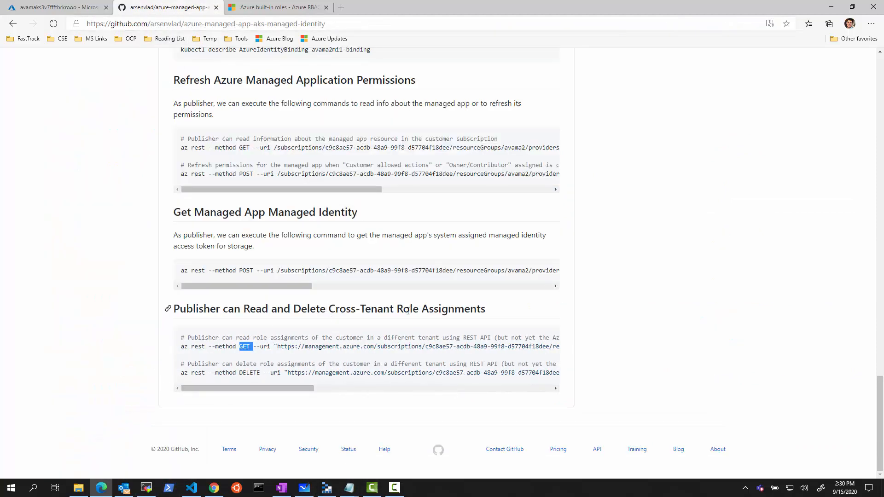
scroll(408, 311, "up", 12)
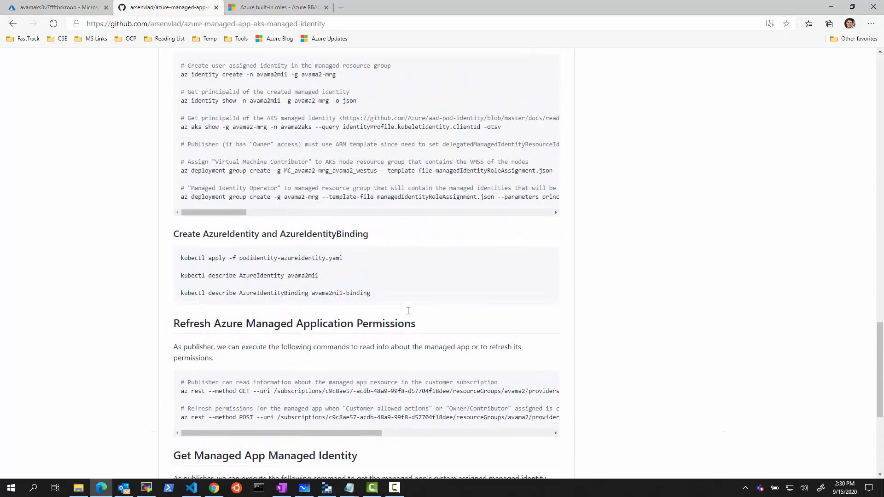
scroll(408, 311, "up", 10)
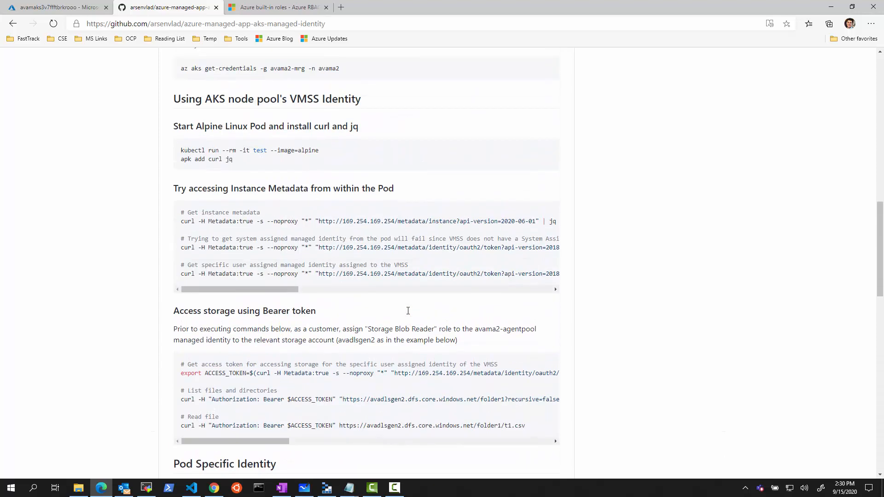
scroll(407, 314, "up", 2)
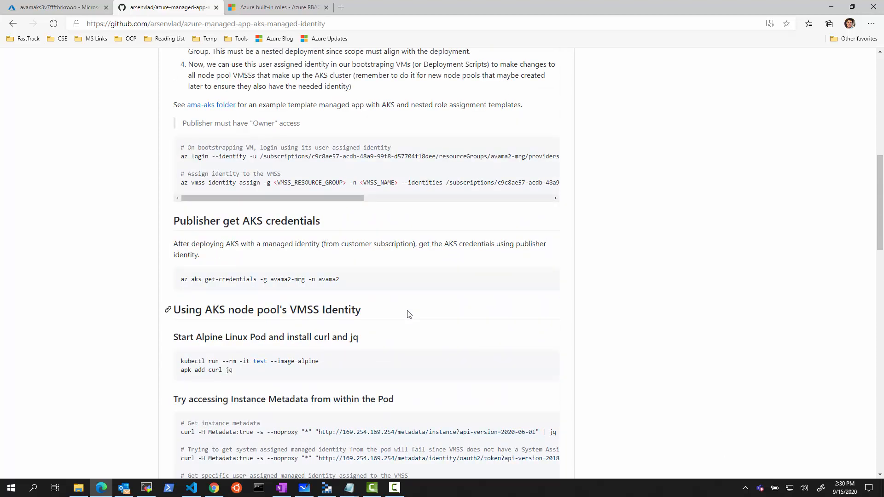
scroll(408, 314, "down", 2)
scroll(408, 314, "up", 3)
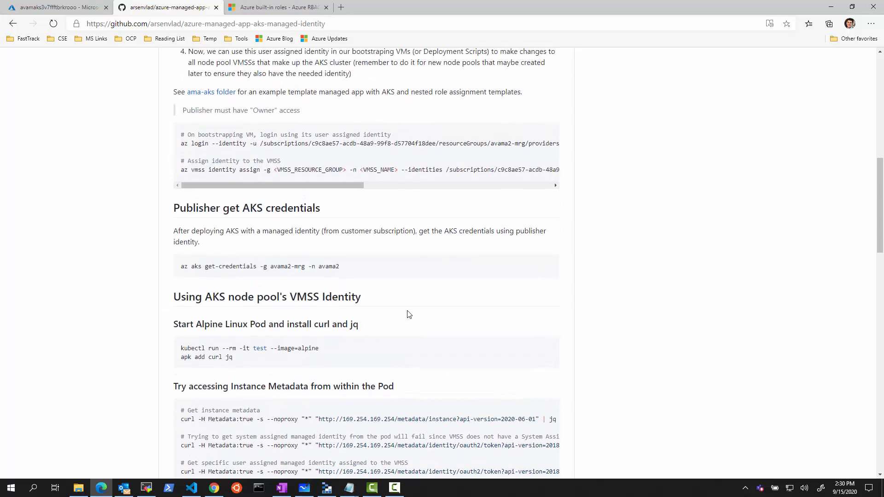
Examine the README's managedIdentityRoleAssignment.json deployment commands under Create Managed Identity and Reader Role Assignment
scroll(409, 314, "down", 11)
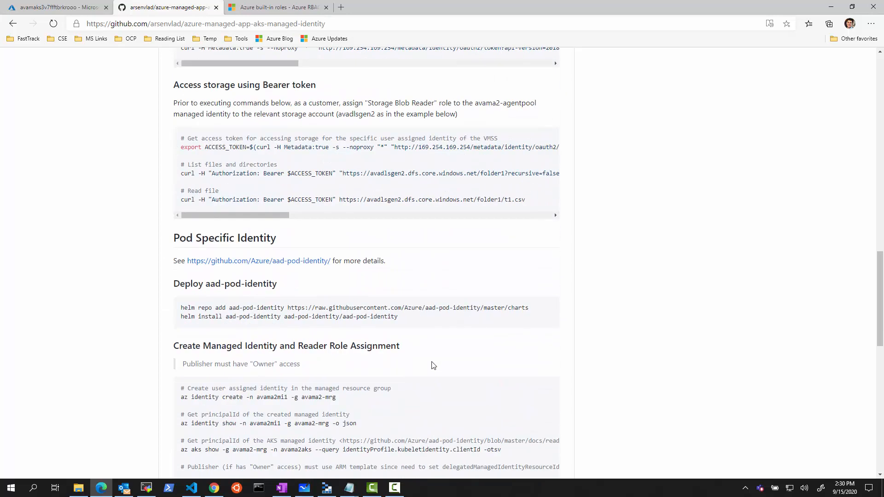
scroll(433, 365, "down", 9)
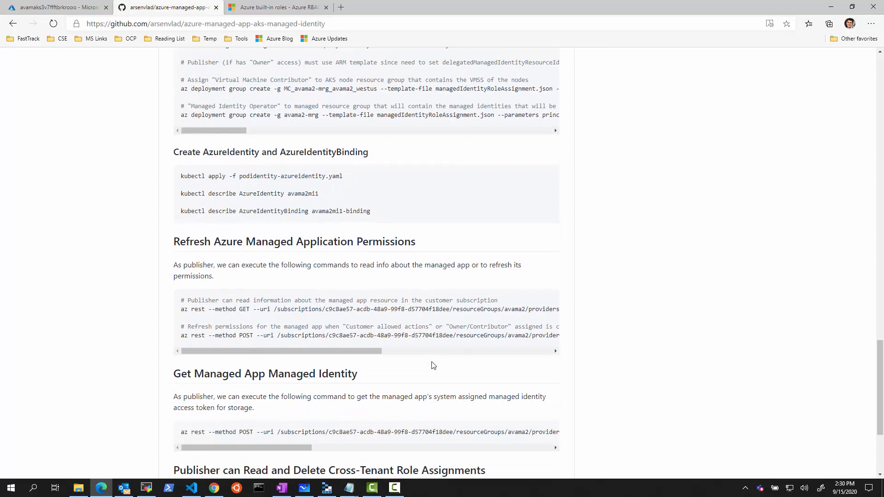
scroll(433, 365, "down", 2)
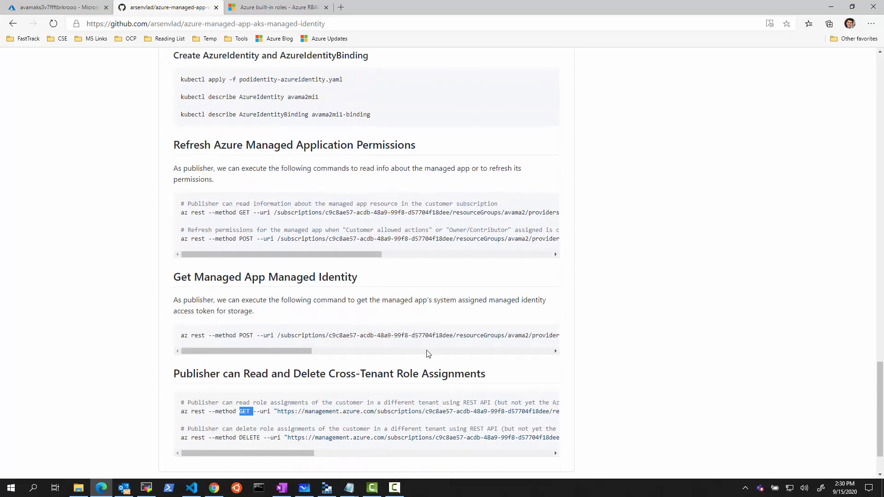
scroll(354, 222, "up", 7)
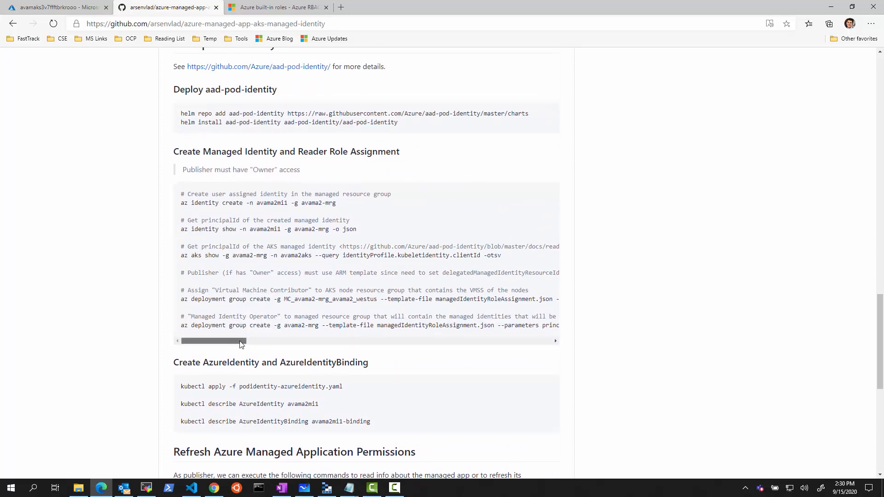
left_click_drag(232, 341, 328, 327)
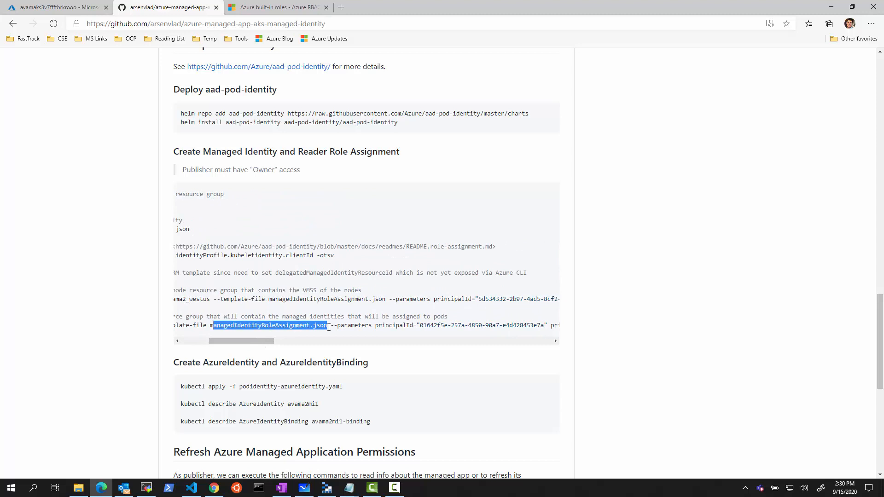
left_click_drag(265, 341, 237, 341)
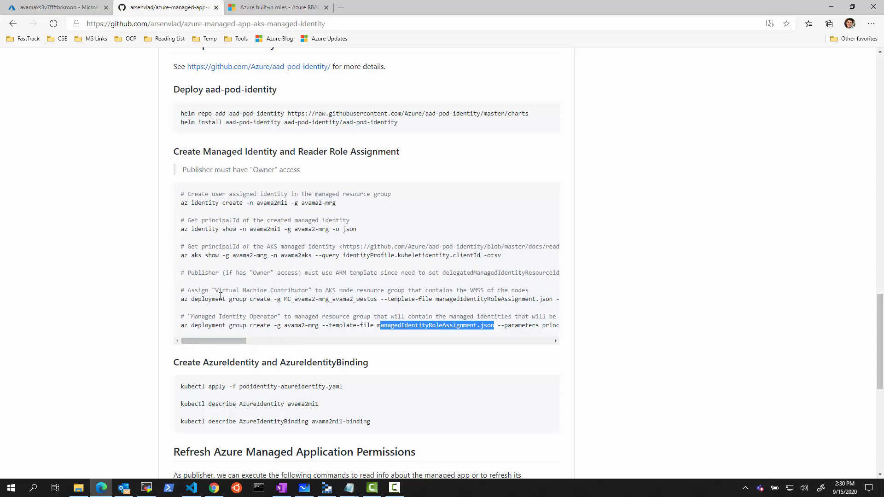
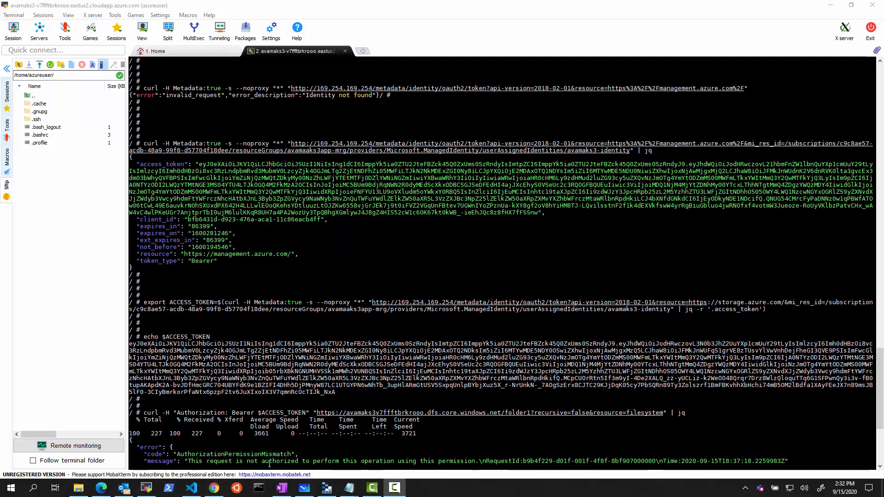
Switch to the Azure portal in Edge and check avamaks3-identity under Storage Blob Data Contributor in the storage account's role assignments
left_click(101, 488)
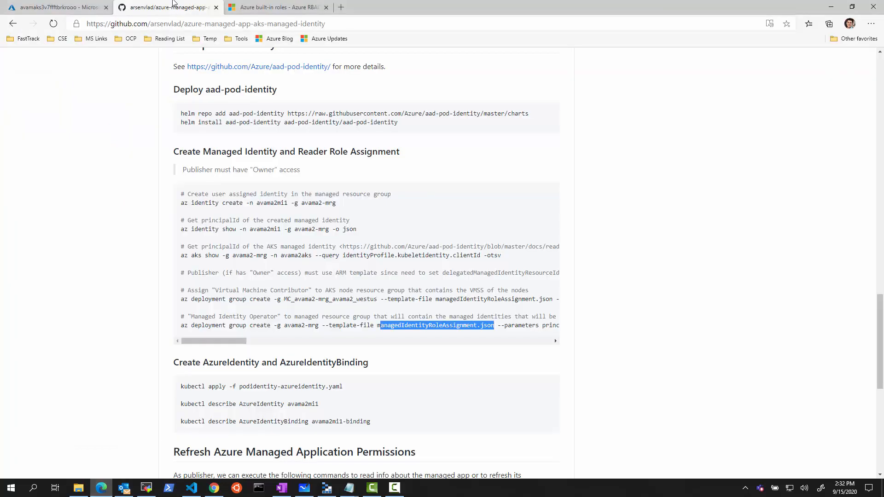
left_click(64, 7)
scroll(340, 396, "down", 2)
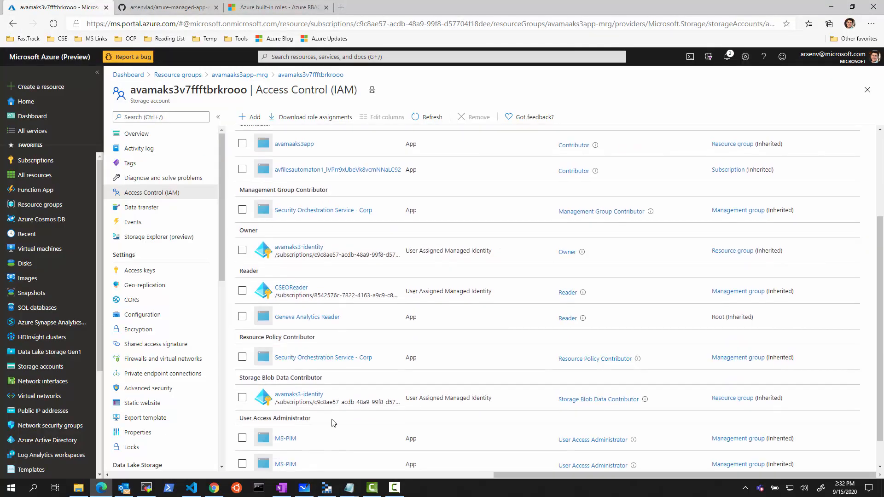
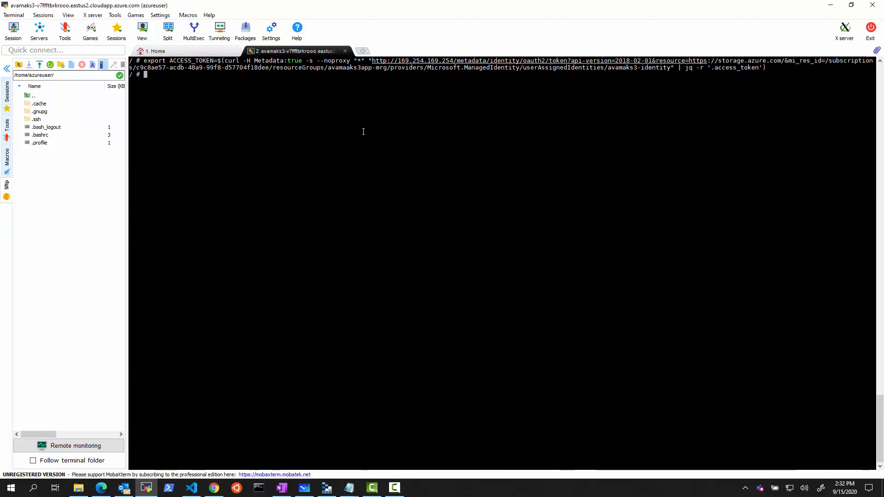
In the MobaXterm pod shell, echo $ACCESS_TOKEN and run the curl request listing folder1 in avamaks3v7ffftbrkrooo, then inspect the file name
type("echo $ACCESS_TOKEN")
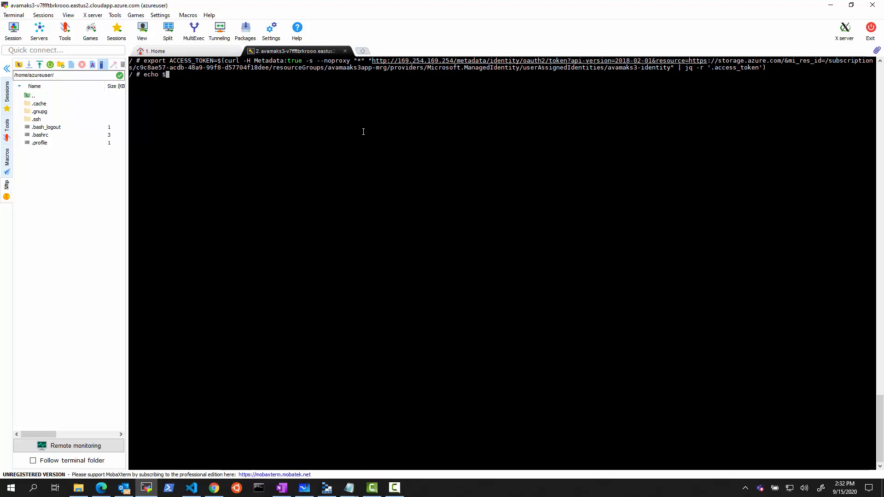
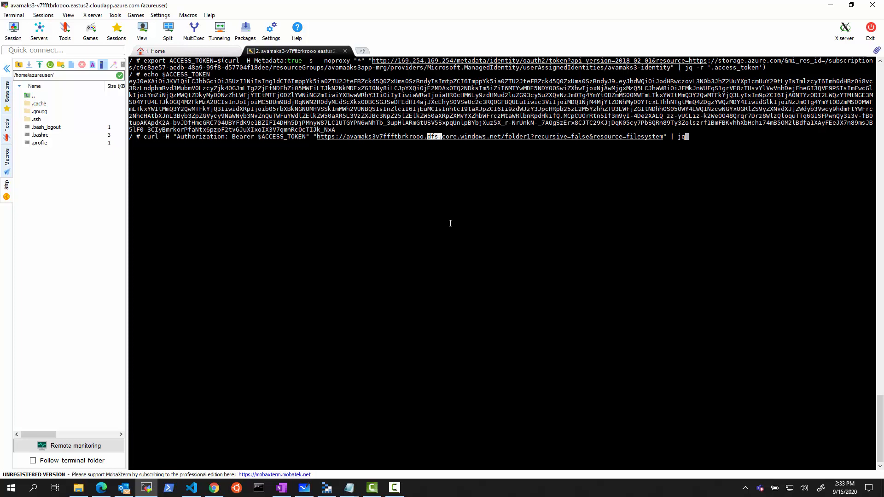
left_click(450, 224)
left_click_drag(422, 132, 442, 144)
key("Escape")
key("Return")
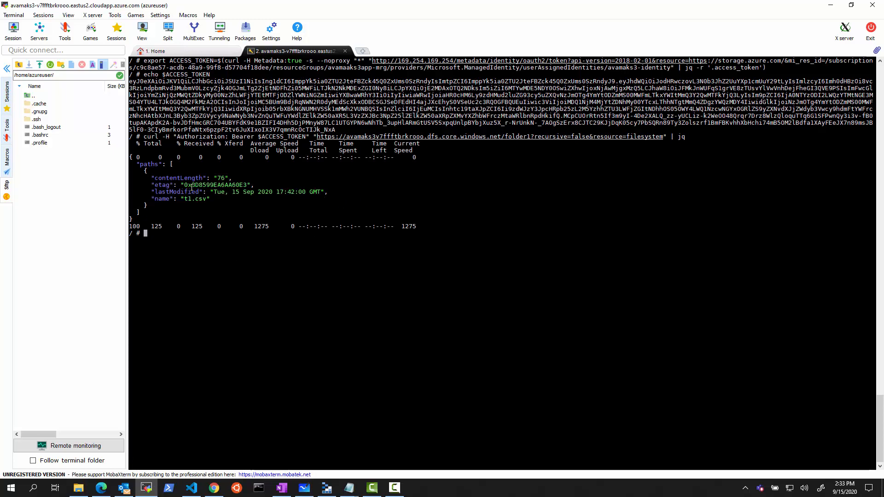
left_click_drag(185, 198, 207, 198)
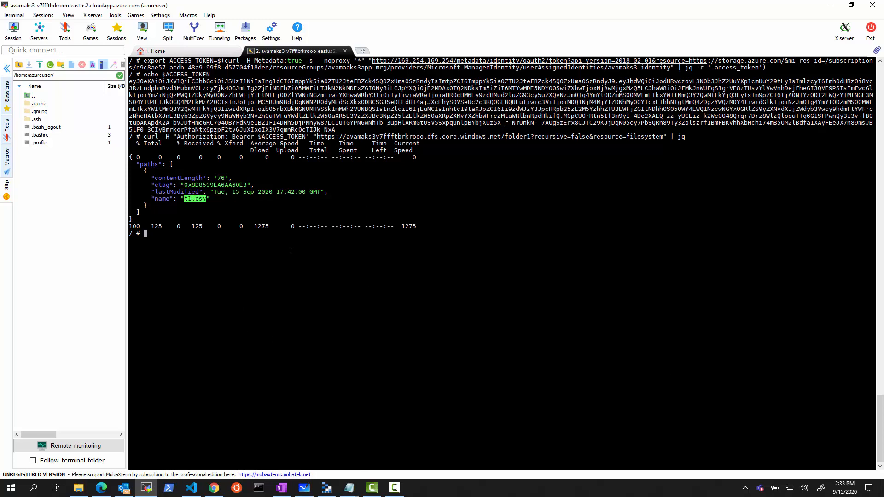
Copy the README's Read file curl command for folder1/t1.csv from Edge into the untitled Notepad document, below the deployment command
key("alt+Tab")
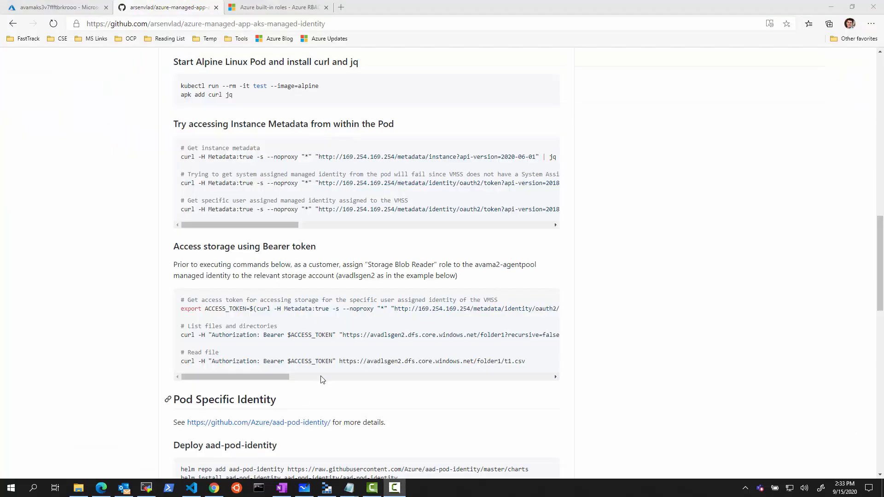
mouse_move(184, 362)
left_mouse_down()
mouse_move(487, 361)
mouse_move(181, 362)
left_mouse_up()
key("ctrl+c")
left_click(501, 359)
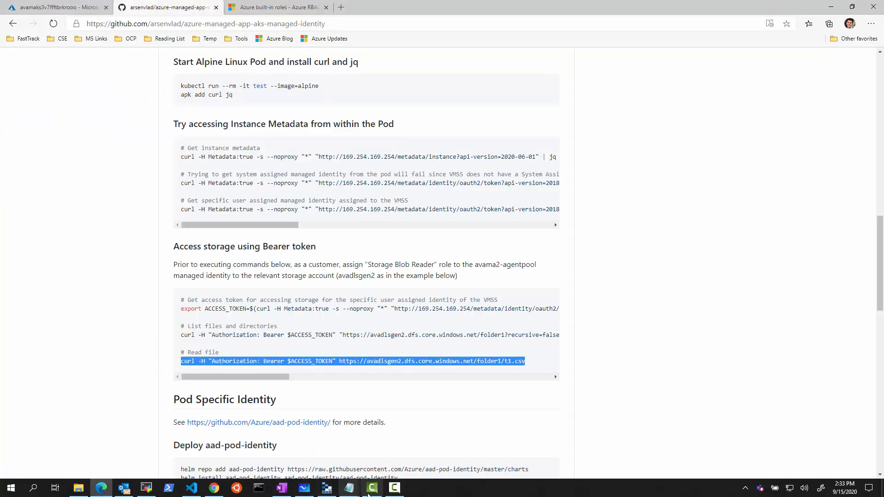
left_click(348, 488)
left_click(392, 441)
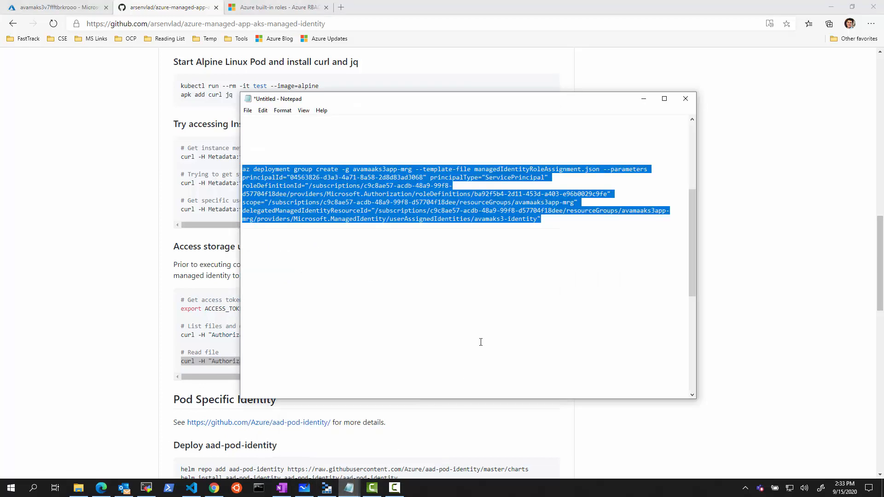
left_click(500, 326)
key("ctrl+v")
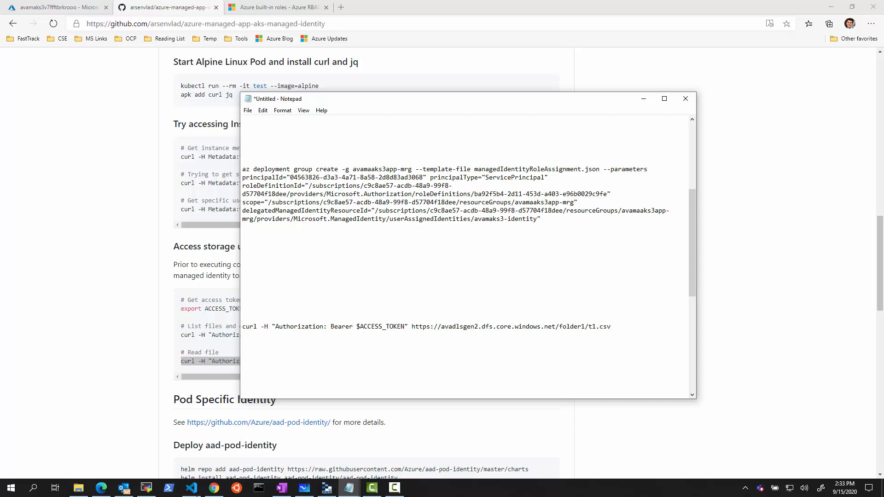
Replace avadlsgen2 in the Notepad curl command with the storage account name avamaks3v7ffftbrkrooo copied from the MobaXterm terminal
left_click(146, 488)
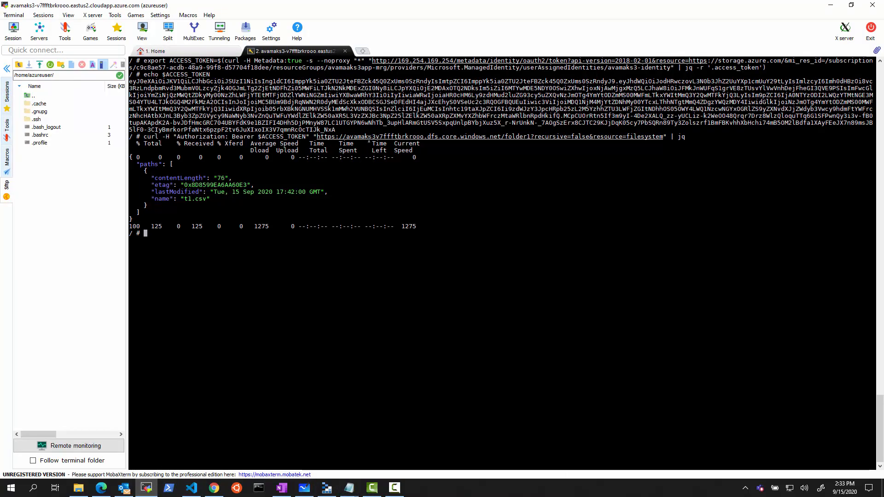
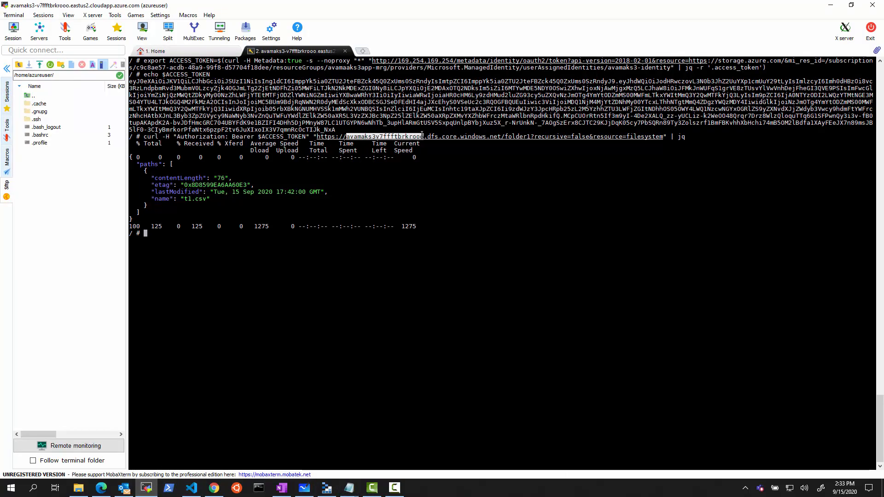
key("ctrl+c")
key("ctrl+c")
key("ctrl+c")
left_click(361, 487)
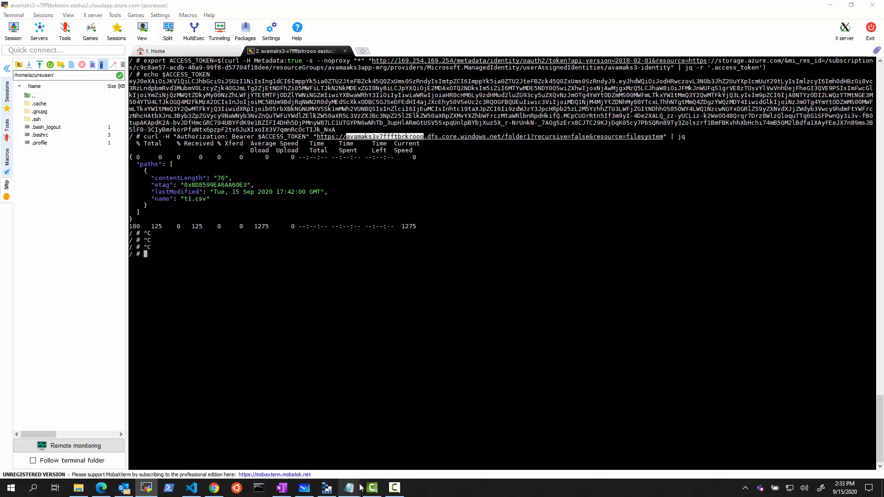
left_click(395, 455)
left_click_drag(441, 328, 481, 327)
key("ctrl+v")
Copy the edited curl command from Notepad and run it in MobaXterm to read folder1/t1.csv from avamaks3v7ffftbrkrooo, reviewing the returned rows
key("Home")
key("shift+End")
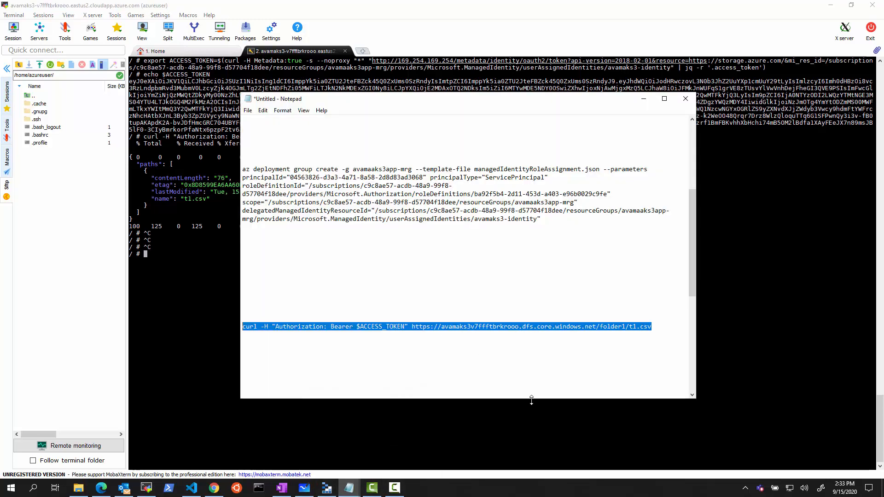
left_click(195, 272)
right_click(196, 271)
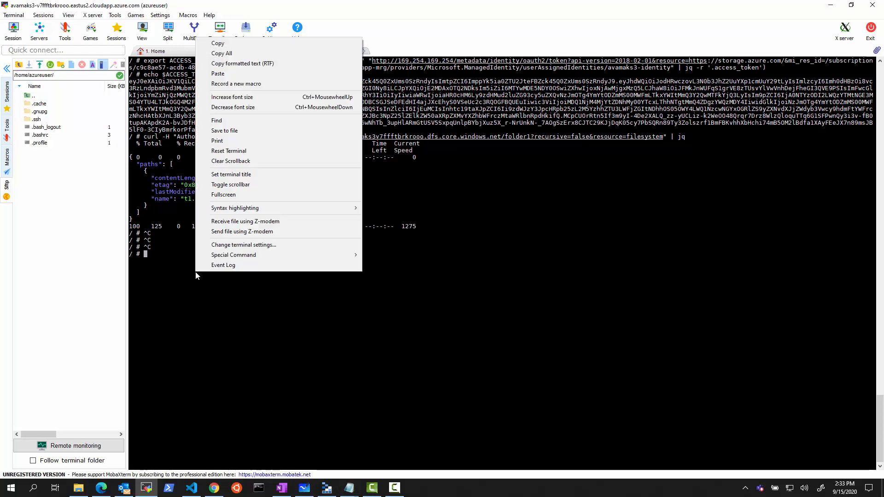
left_click(224, 75)
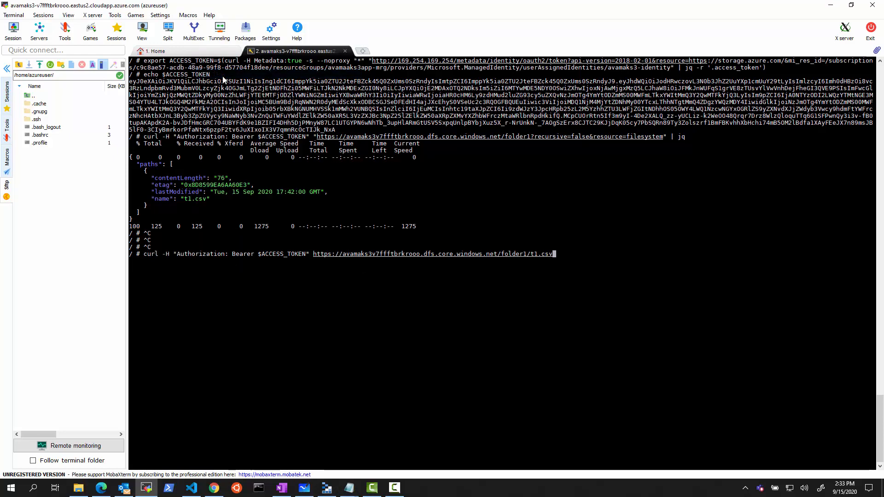
key("Return")
key("Return")
key("Return")
key("Return")
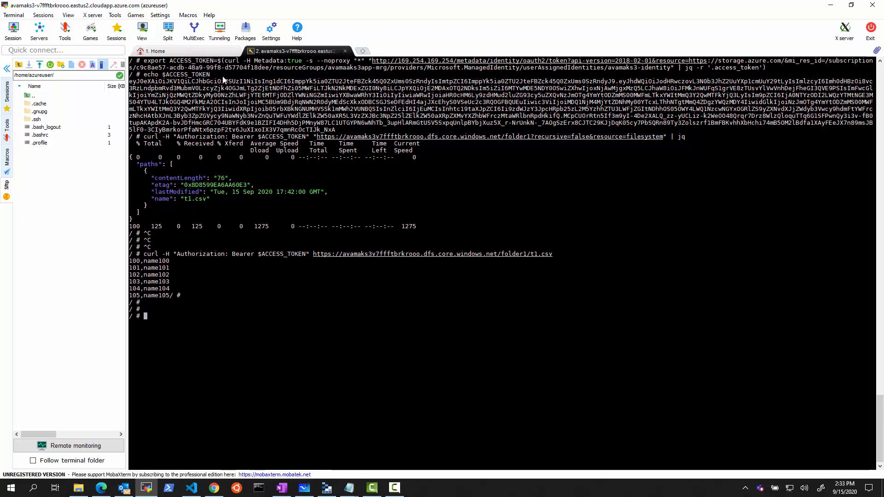
left_click_drag(132, 261, 181, 295)
left_click(237, 315)
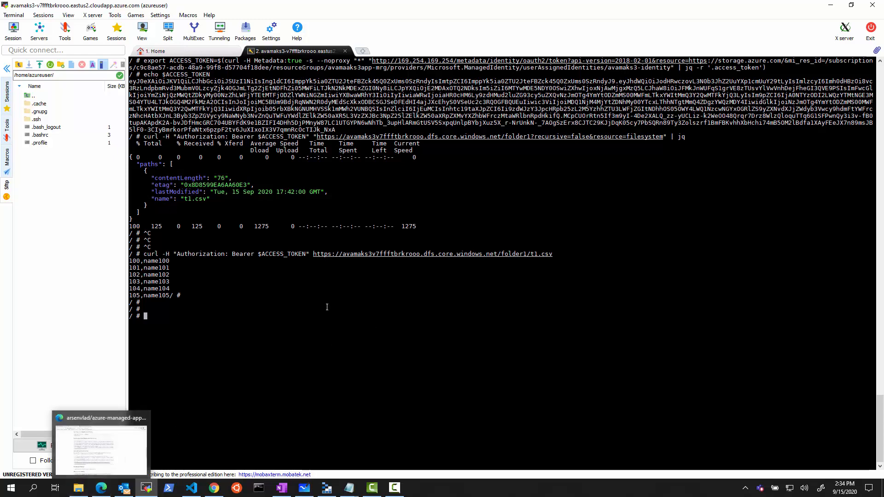
Return to Edge, revisit the README's Read file command, and open the storage account's role assignments in the Azure portal
left_click(101, 488)
triple_click(249, 361)
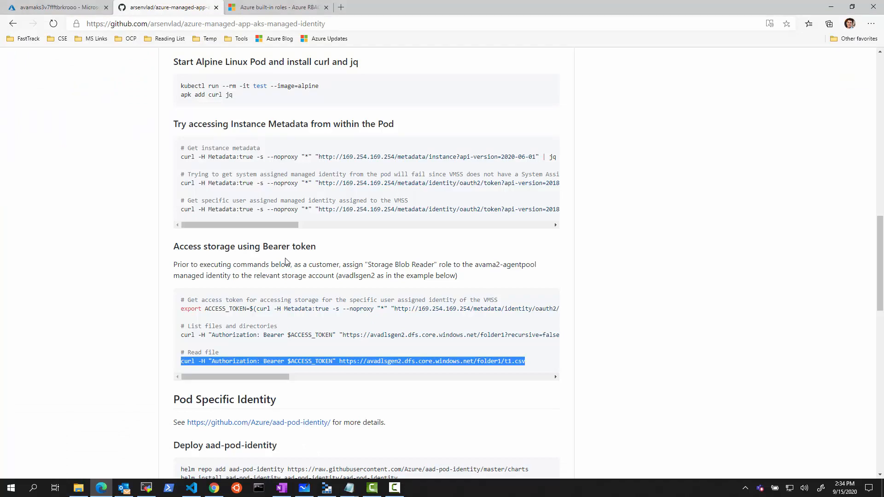
left_click(72, 8)
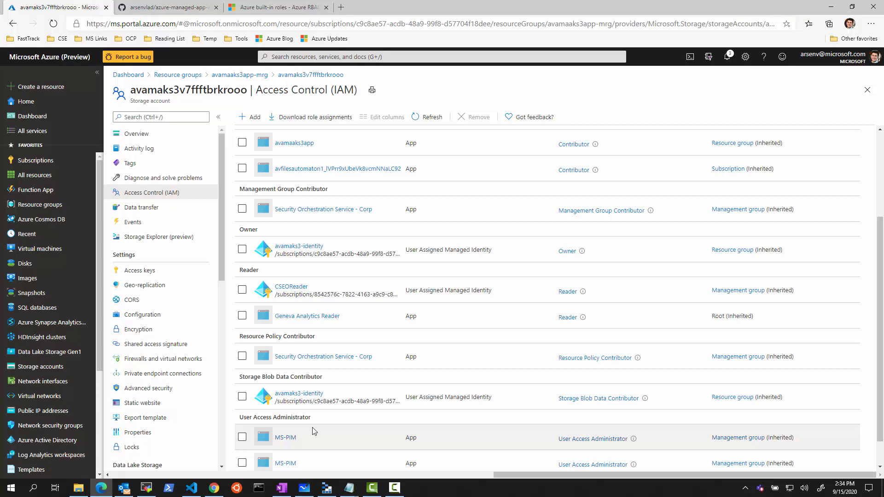
Examine the README's managedIdentityRoleAssignment.json command and its delegatedManagedIdentityResourceId parameter, plus the managed app permission and cross-tenant sections
left_click(157, 9)
scroll(326, 299, "down", 7)
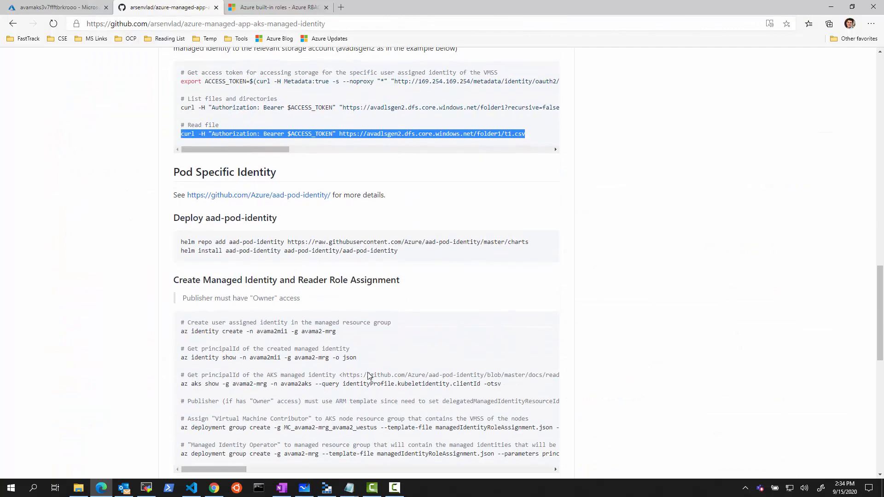
double_click(419, 357)
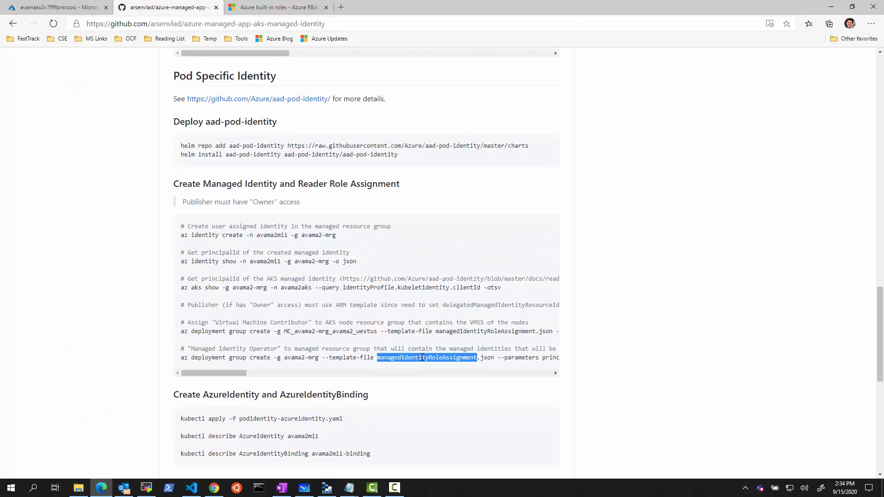
left_click_drag(241, 373, 440, 357)
double_click(440, 358)
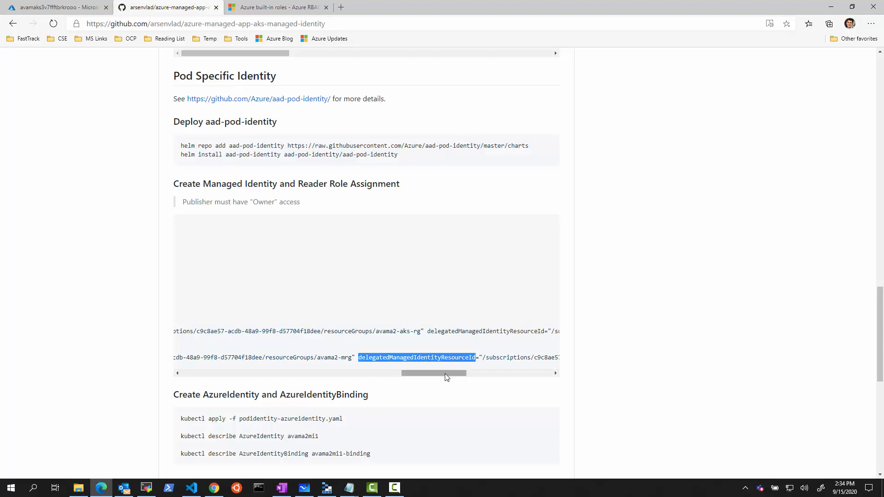
scroll(486, 415, "down", 9)
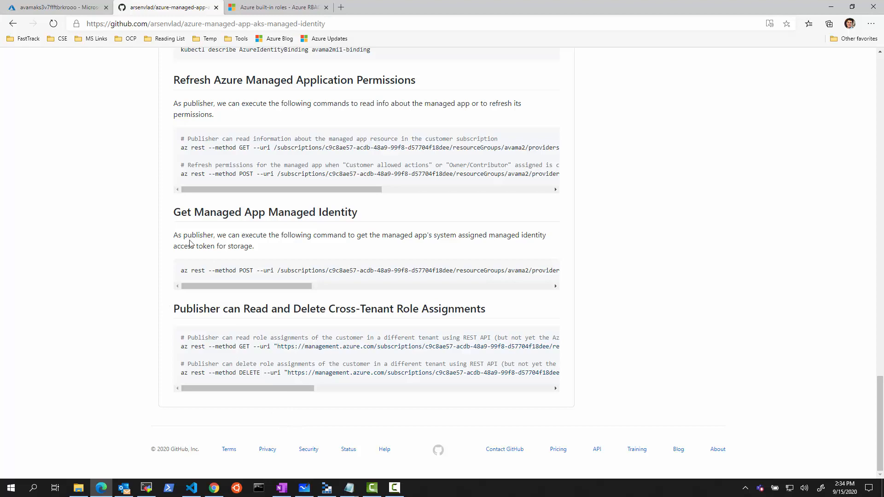
scroll(188, 231, "up", 3)
scroll(188, 231, "up", 2)
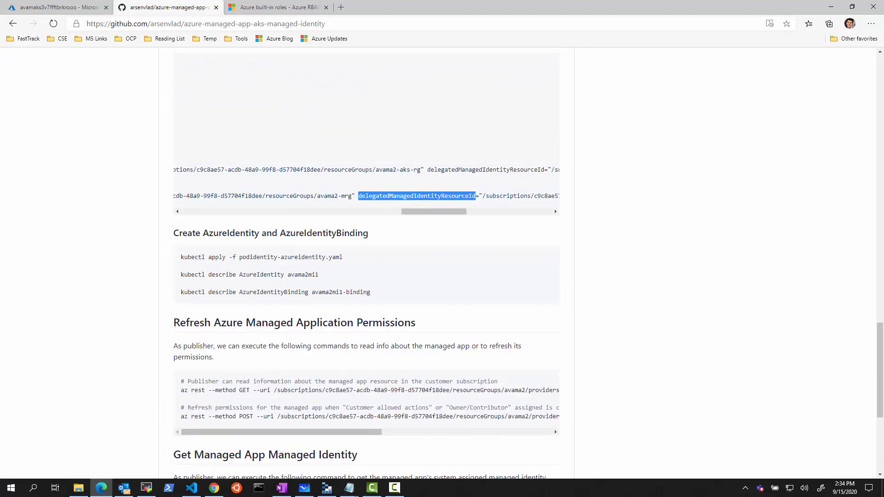